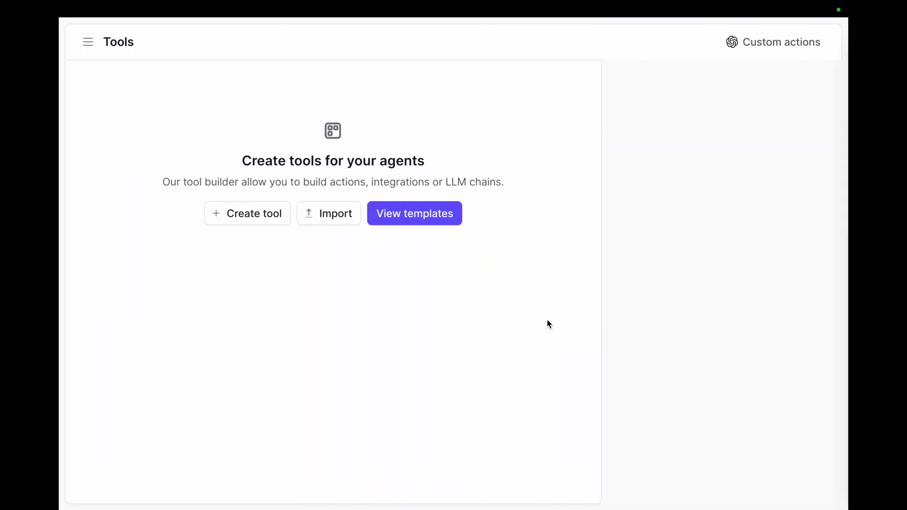
# Search the browser for 'e Ext' to bring up the Chrunchbase Extract spreadsheet.
pyautogui.press('super+t')
pyautogui.write('e Ex')
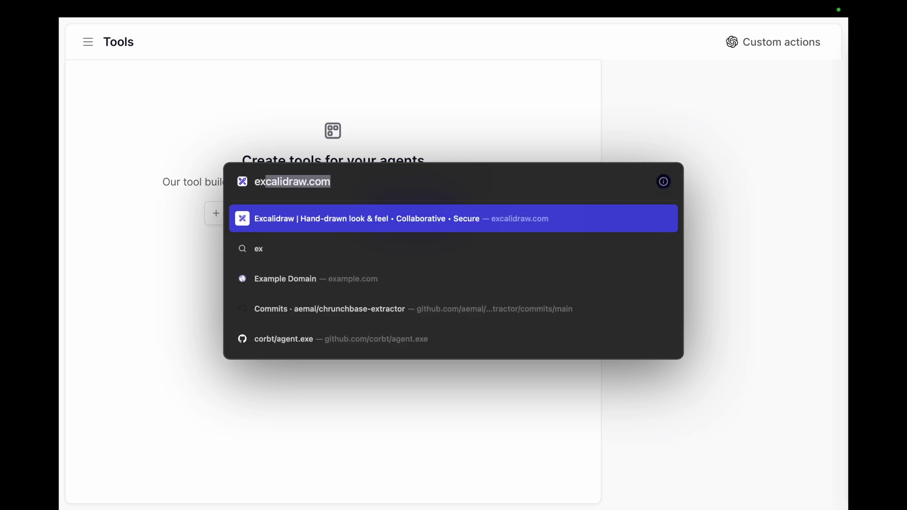
pyautogui.write('tr')
pyautogui.press('Return')
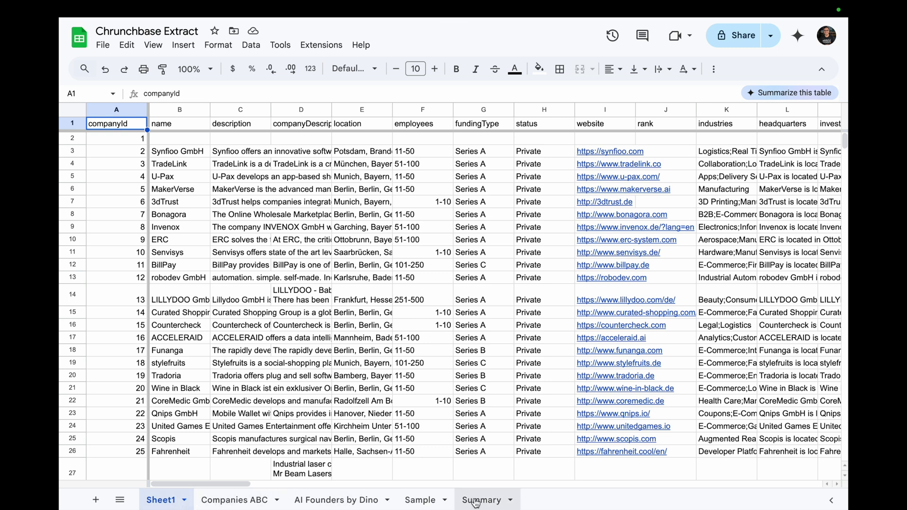
# Go to the Sample sheet and check its column of LinkedIn URLs.
pyautogui.click(259, 499)
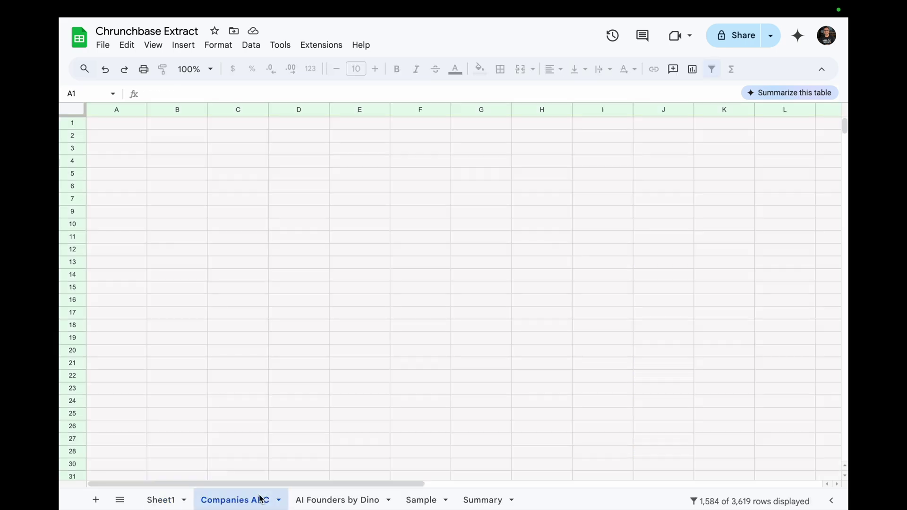
pyautogui.hscroll(10, 269, 232)
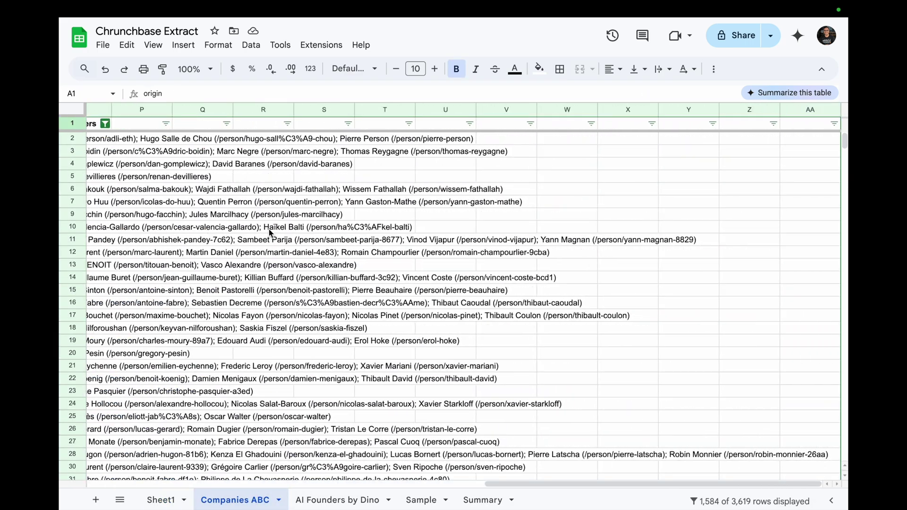
pyautogui.hscroll(-6, 269, 233)
pyautogui.hscroll(-6, 269, 229)
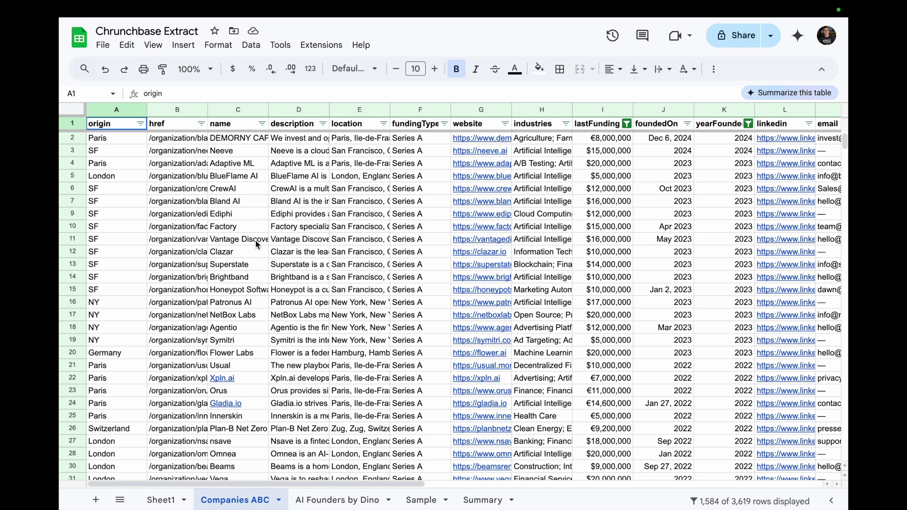
pyautogui.click(422, 502)
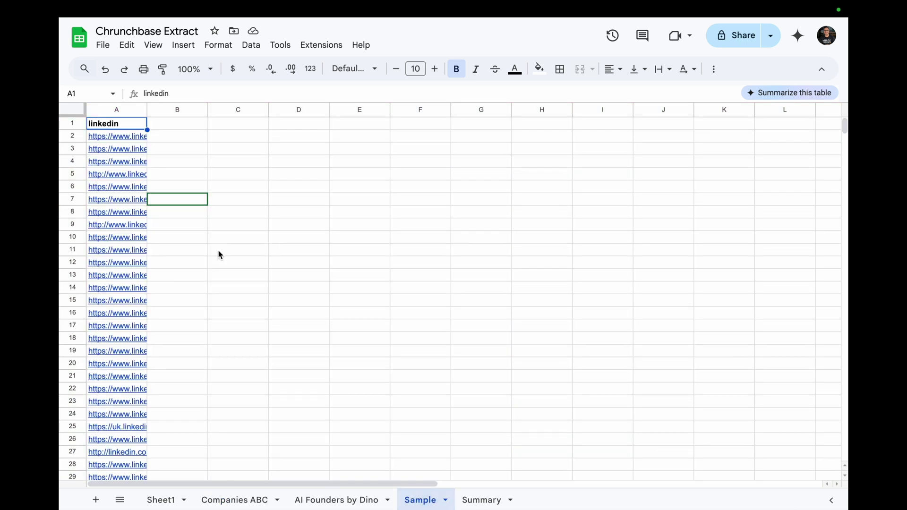
pyautogui.click(111, 109)
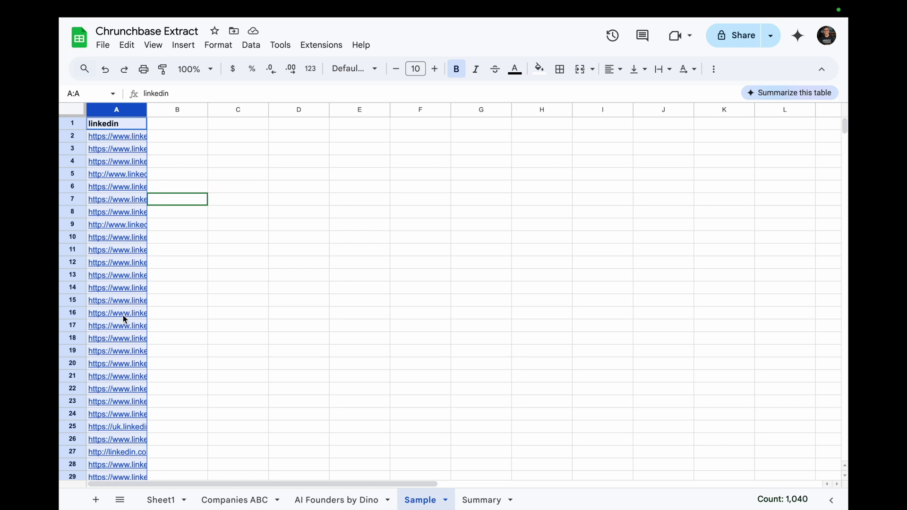
pyautogui.scroll(-20, 124, 207)
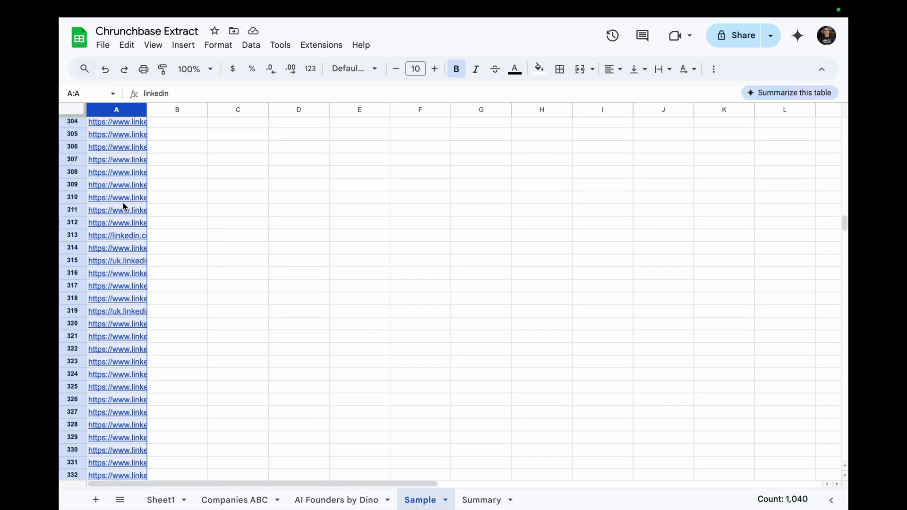
pyautogui.scroll(-20, 124, 206)
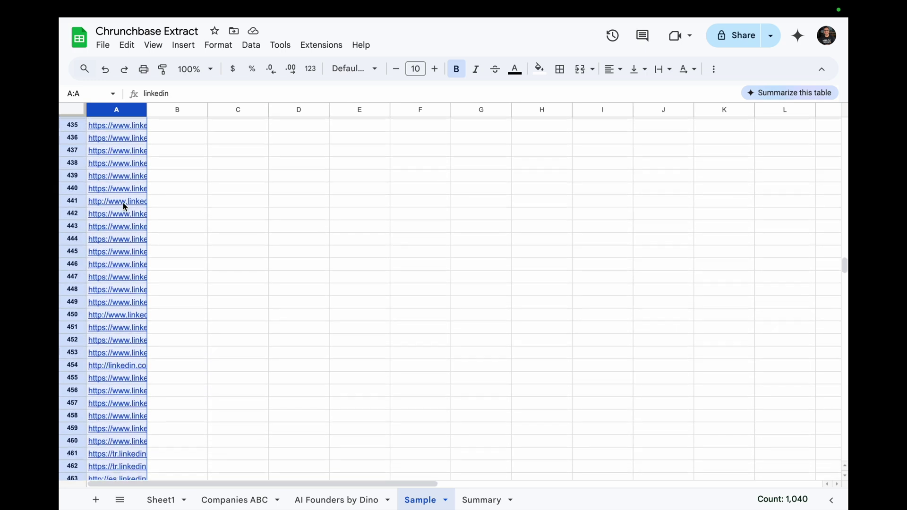
pyautogui.scroll(-20, 123, 202)
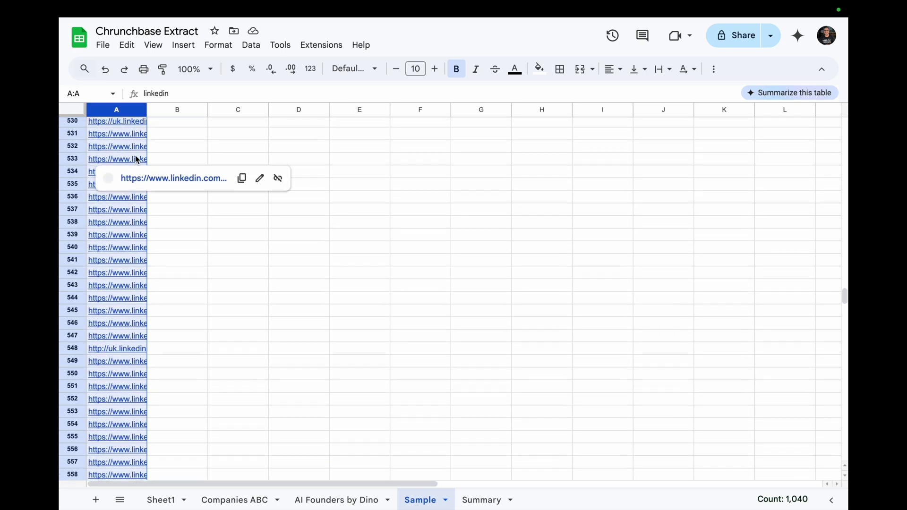
pyautogui.scroll(20, 137, 160)
pyautogui.scroll(20, 170, 128)
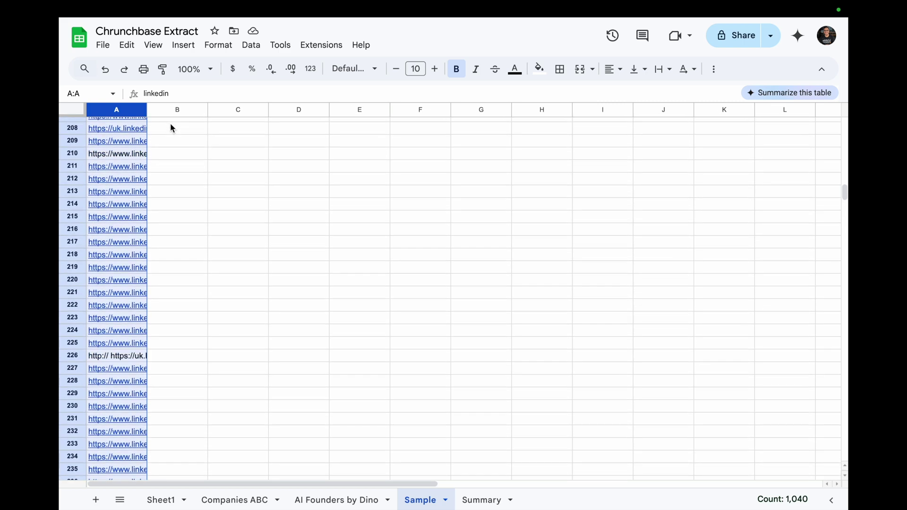
pyautogui.click(185, 134)
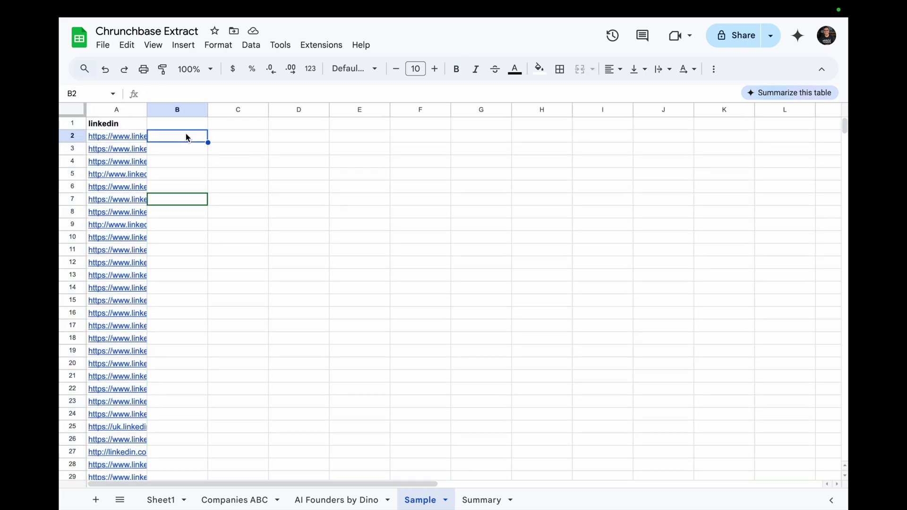
# Download the Sample sheet as Comma Separated Values (.csv).
pyautogui.click(103, 46)
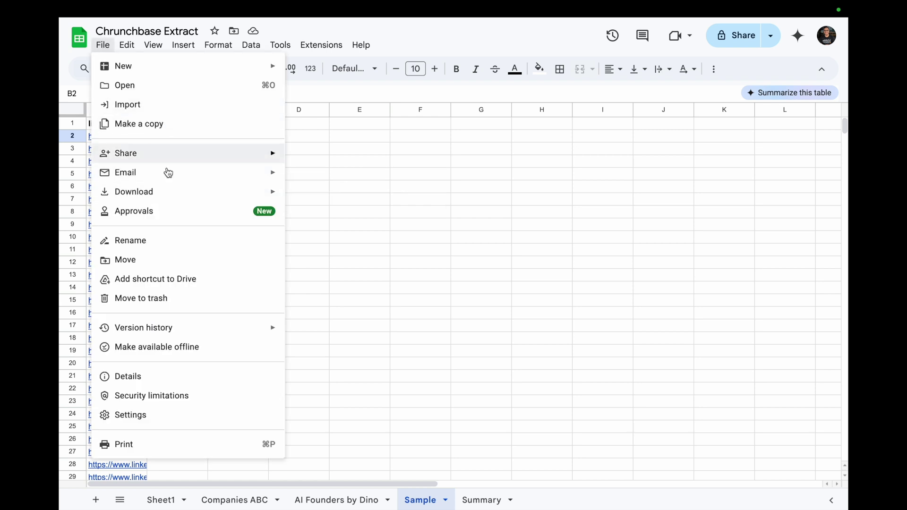
pyautogui.moveTo(168, 194)
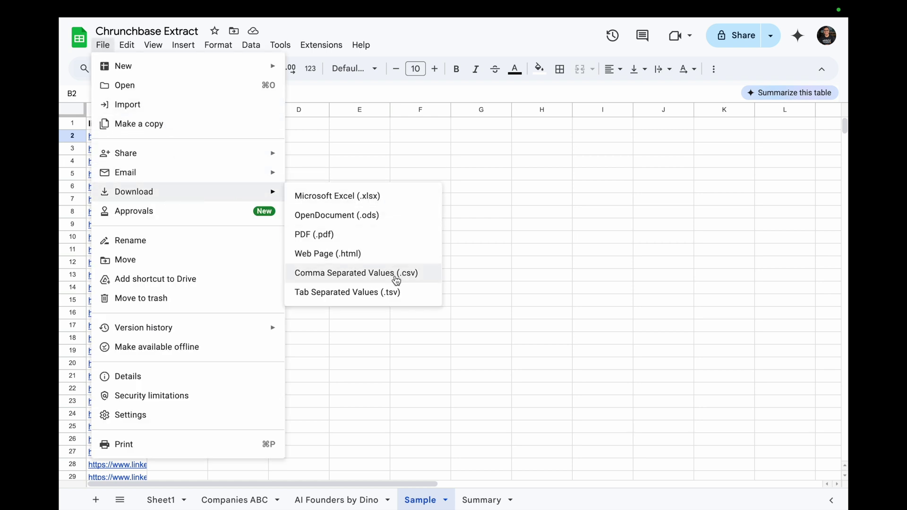
pyautogui.click(380, 273)
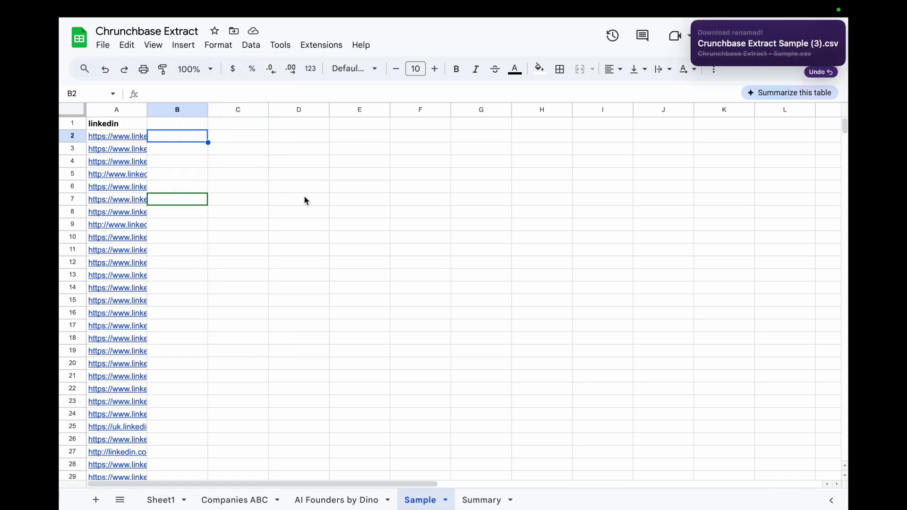
# Switch to the open Relevance AI tab by searching 'rele' in the command bar.
pyautogui.press('super+t')
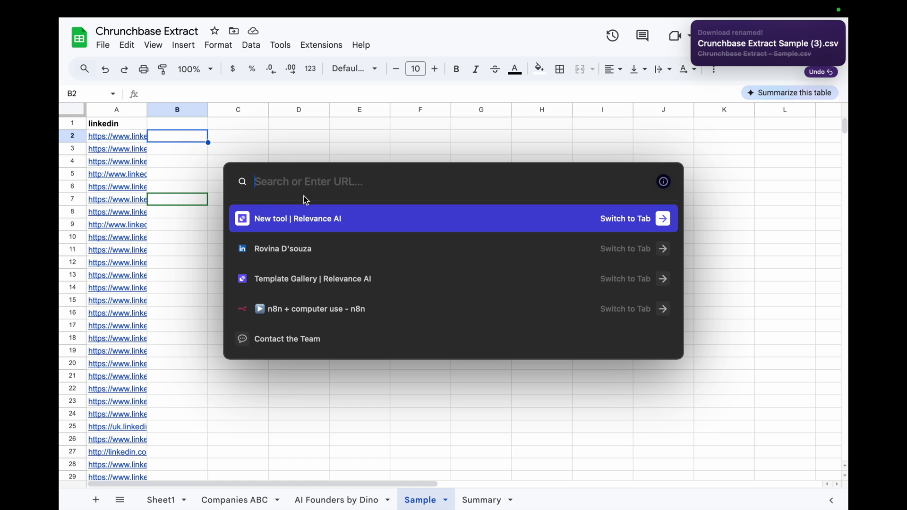
pyautogui.write('rev')
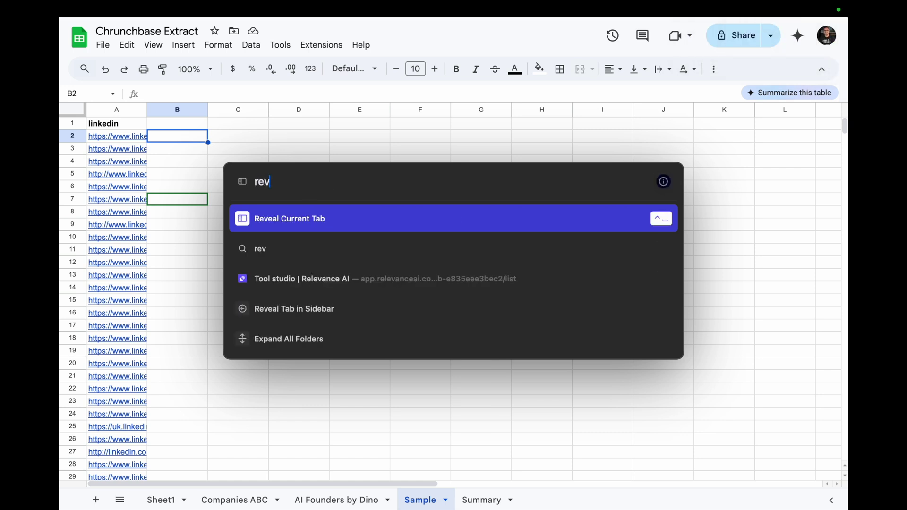
pyautogui.write('e')
pyautogui.press('BackSpace')
pyautogui.press('BackSpace')
pyautogui.write('le')
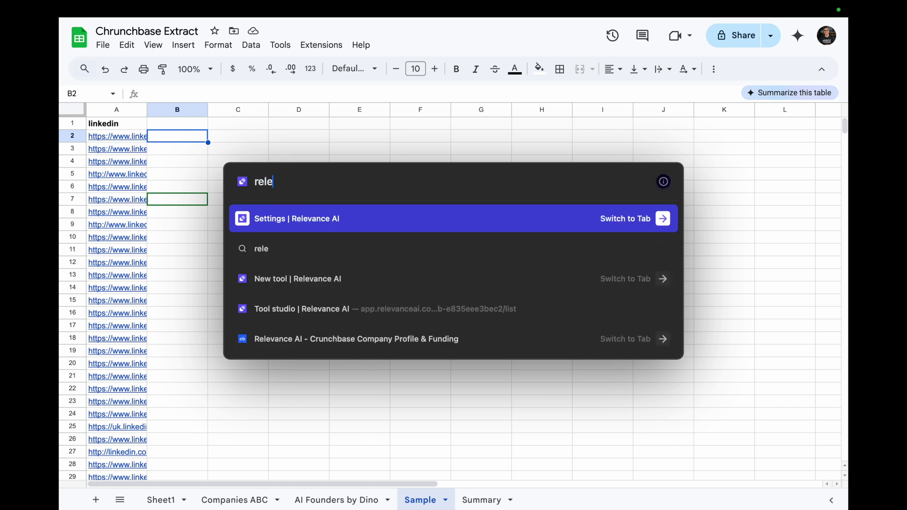
pyautogui.press('Return')
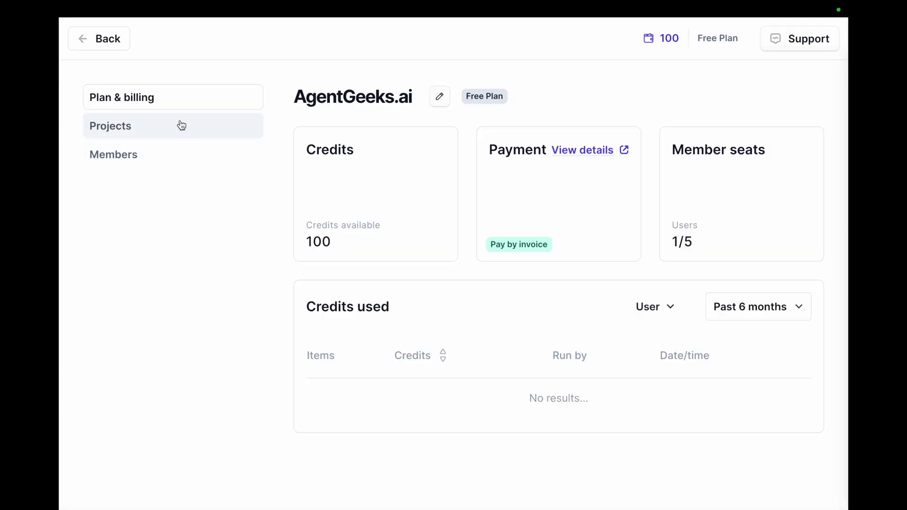
# Navigate from billing settings through Tools to the agent and tool templates gallery.
pyautogui.click(115, 39)
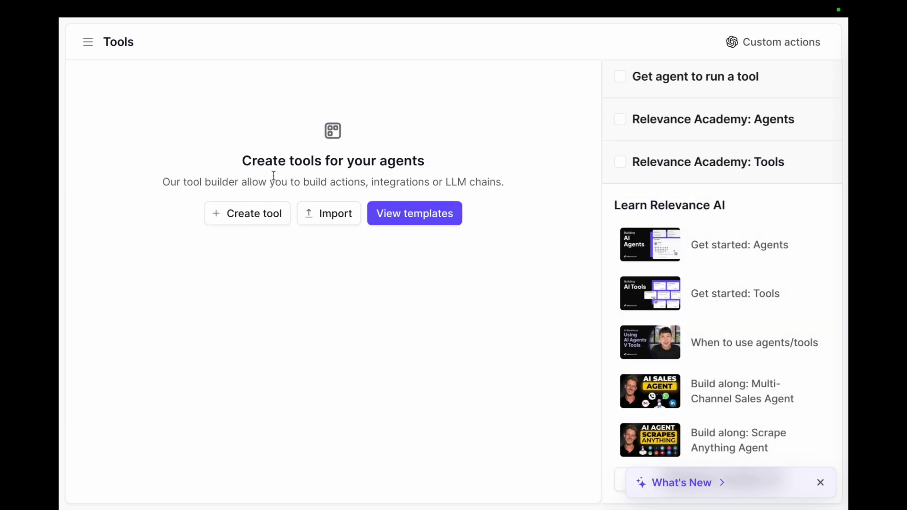
pyautogui.click(248, 220)
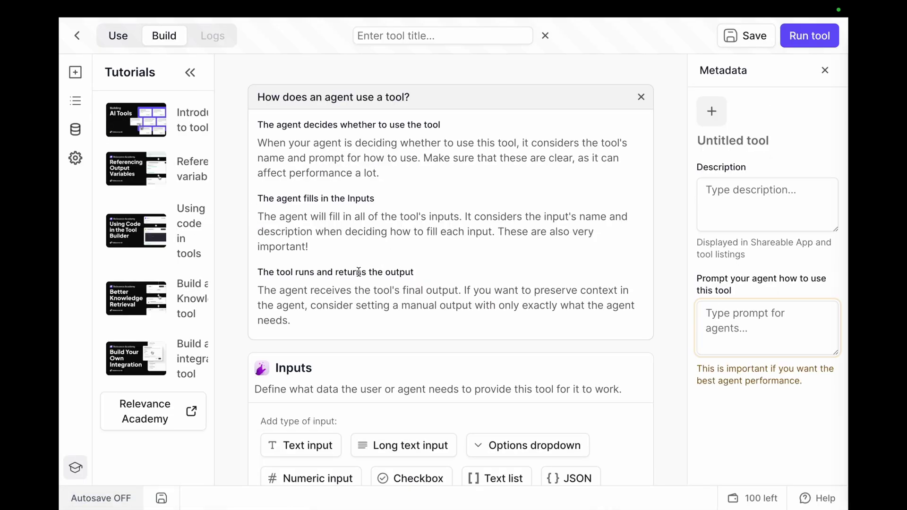
pyautogui.scroll(-7, 313, 208)
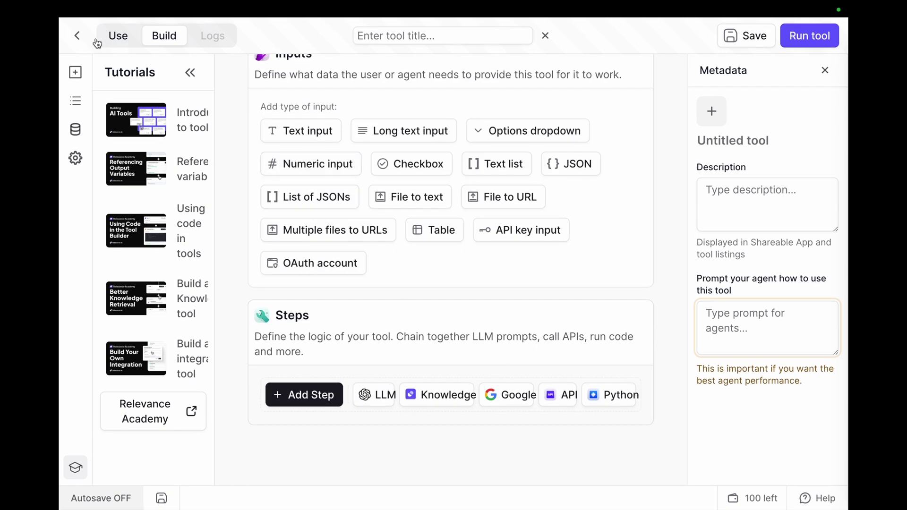
pyautogui.click(77, 41)
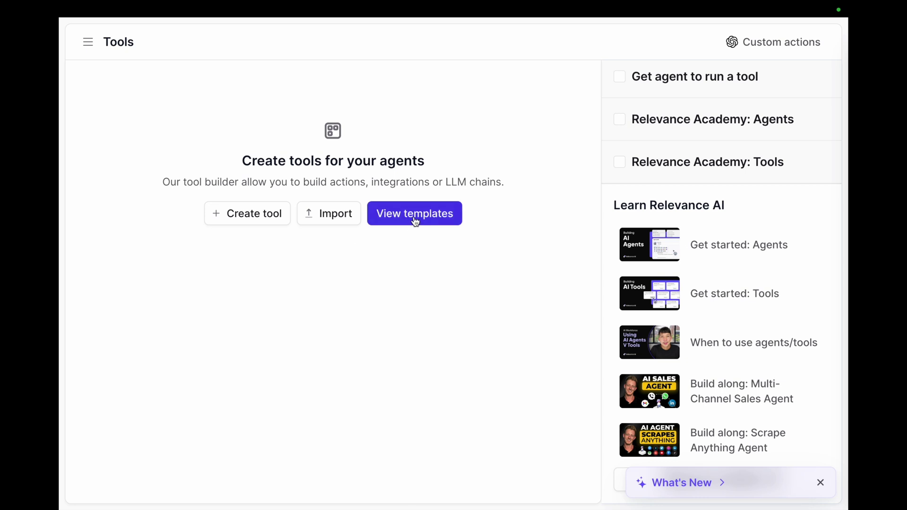
pyautogui.click(414, 214)
# Search templates for 'linkedin' and locate the Get Personal Profile from LinkedIn tool template.
pyautogui.click(420, 46)
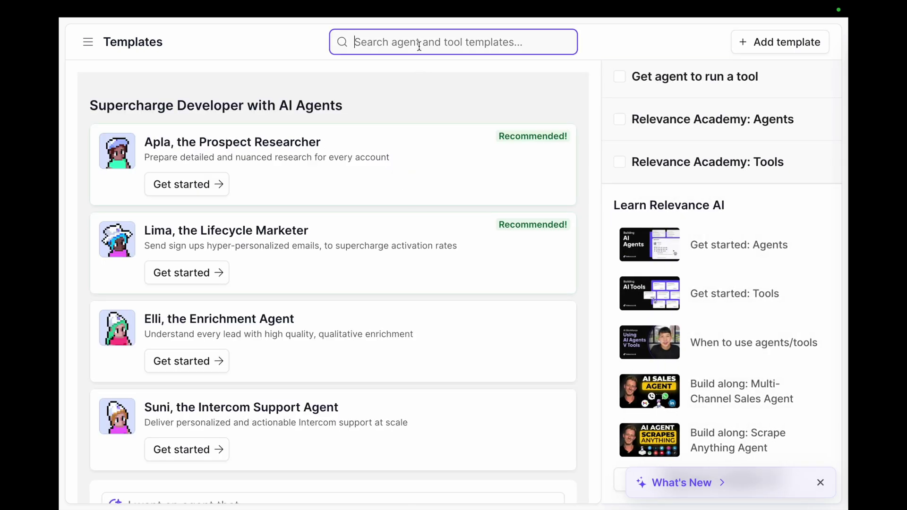
pyautogui.write('linkedin')
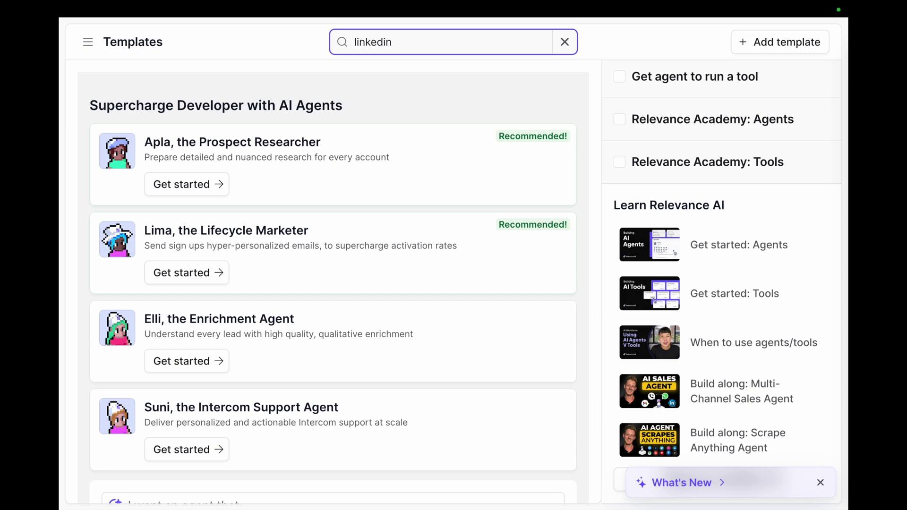
pyautogui.scroll(-6, 385, 261)
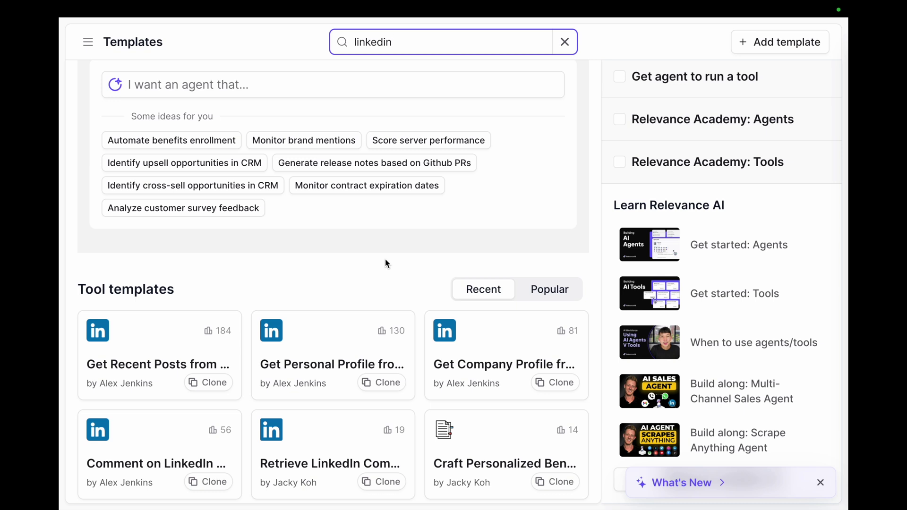
pyautogui.moveTo(311, 347)
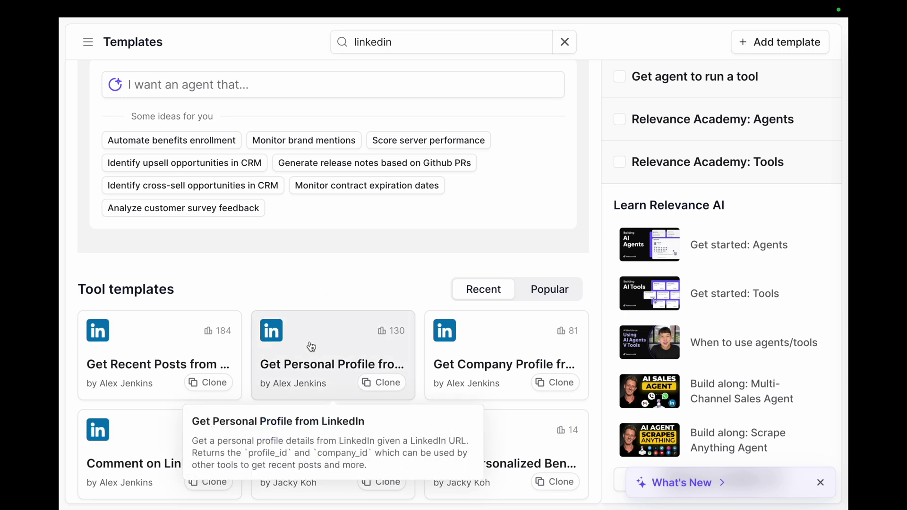
pyautogui.scroll(-3, 386, 383)
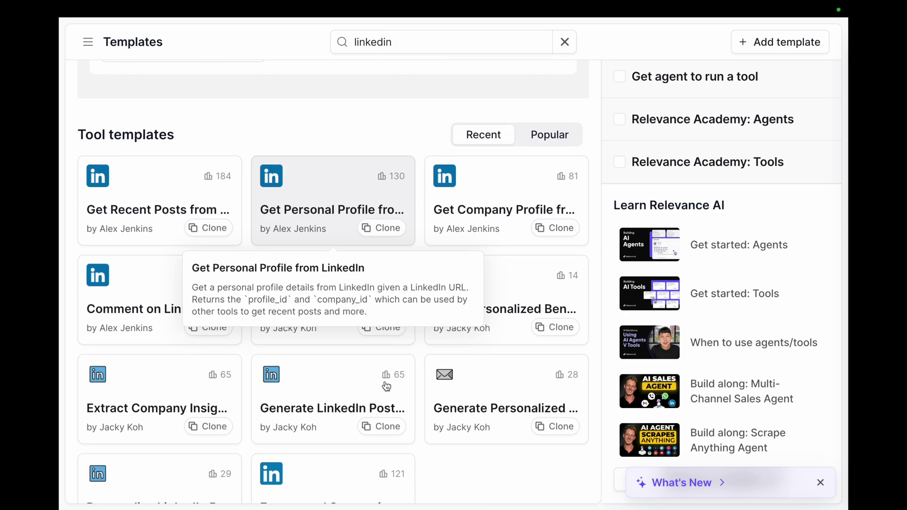
pyautogui.scroll(-1, 387, 386)
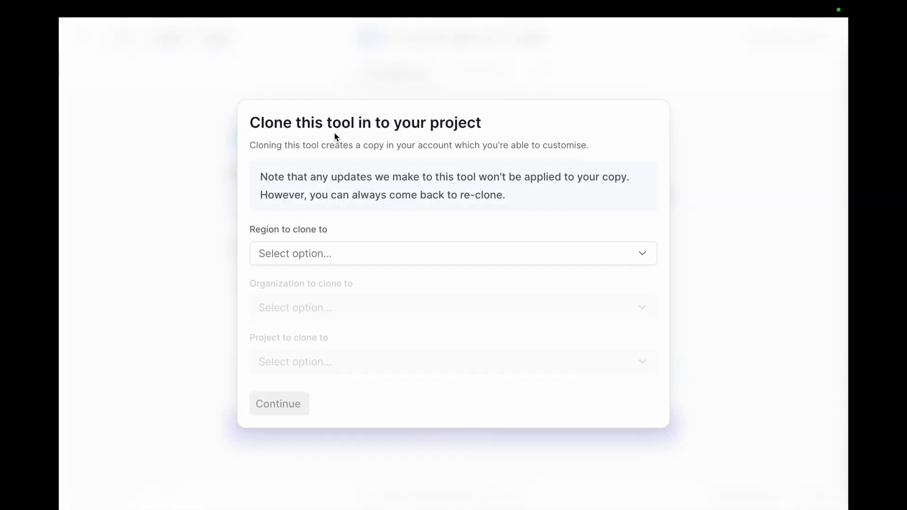
# Clone the tool to region Europe (London), organization AgentGeeks.ai, project AgentGeeks.
pyautogui.hotkey('ctrl', '0')
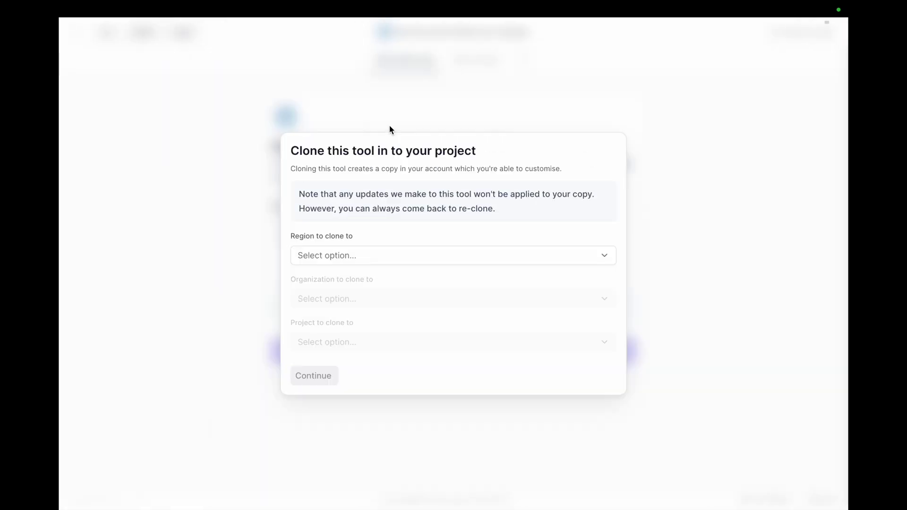
pyautogui.click(333, 255)
pyautogui.click(334, 282)
pyautogui.click(308, 305)
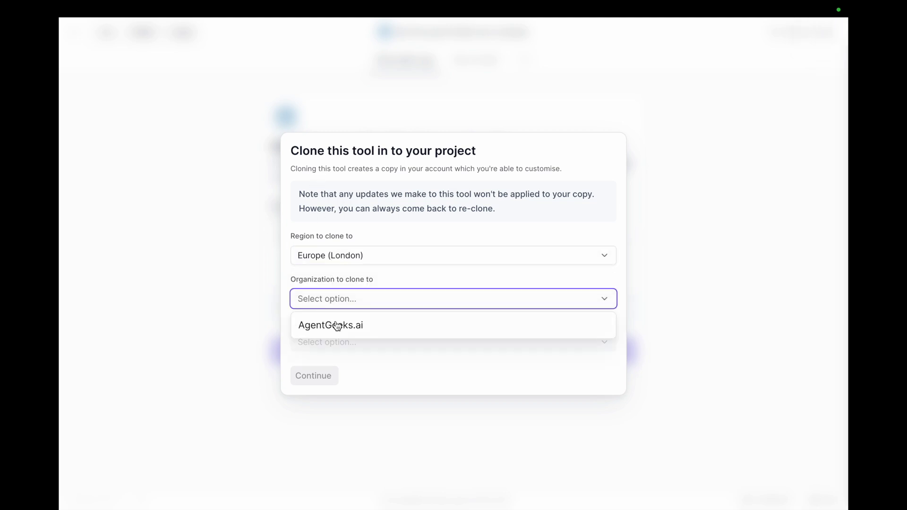
pyautogui.click(336, 325)
pyautogui.click(340, 345)
pyautogui.click(331, 372)
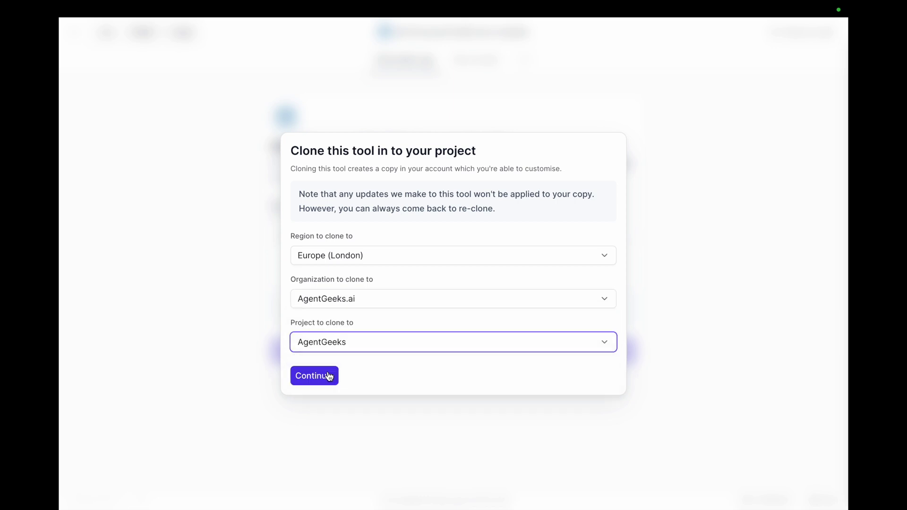
pyautogui.click(313, 377)
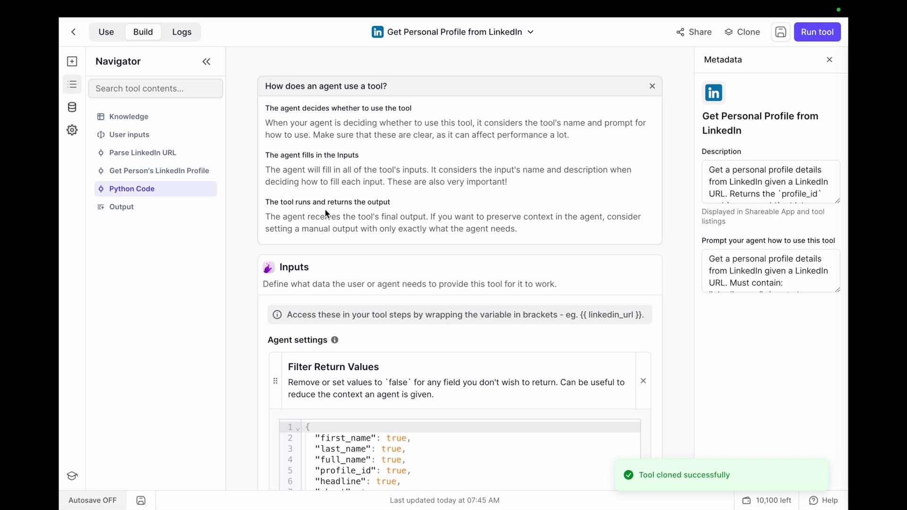
# Switch the cloned tool to its Use view with the shareable app.
pyautogui.scroll(-3, 331, 217)
pyautogui.scroll(-10, 351, 224)
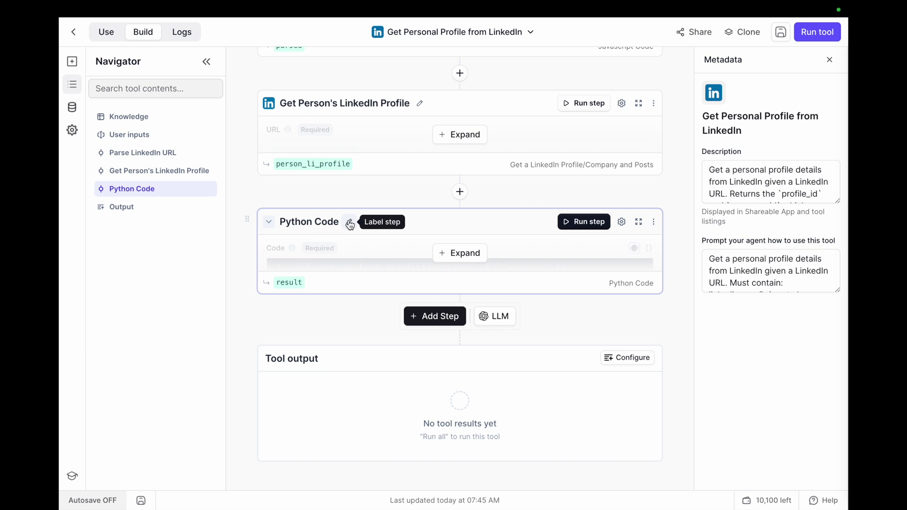
pyautogui.scroll(15, 349, 221)
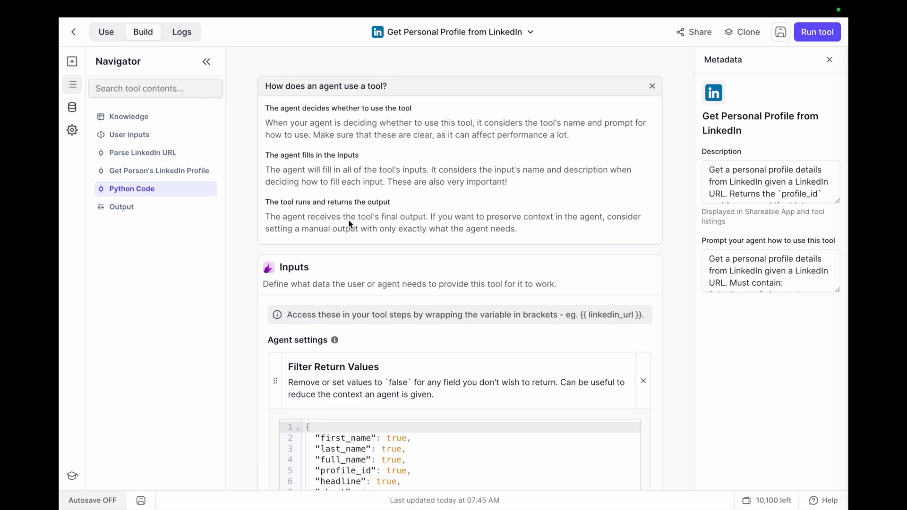
pyautogui.click(103, 38)
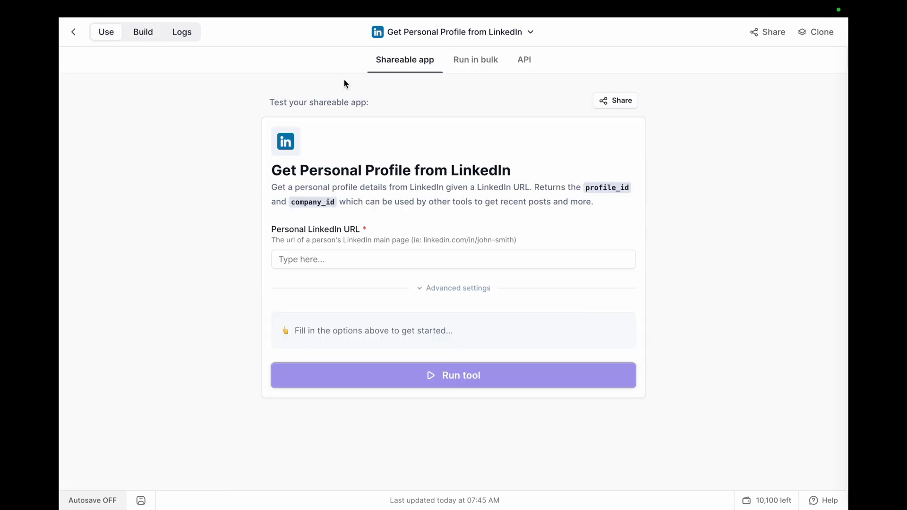
# Start a bulk run from an uploaded file, naming the new table linkedin_profiles.
pyautogui.click(468, 64)
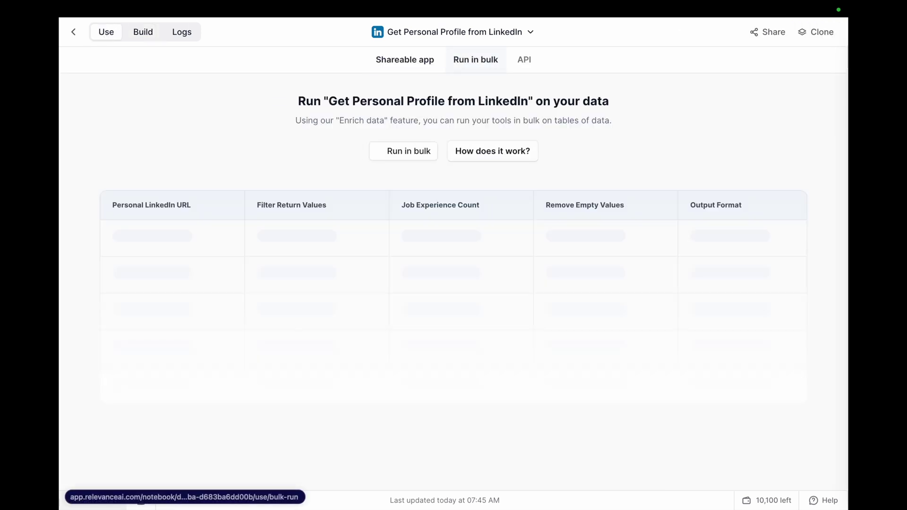
pyautogui.click(393, 159)
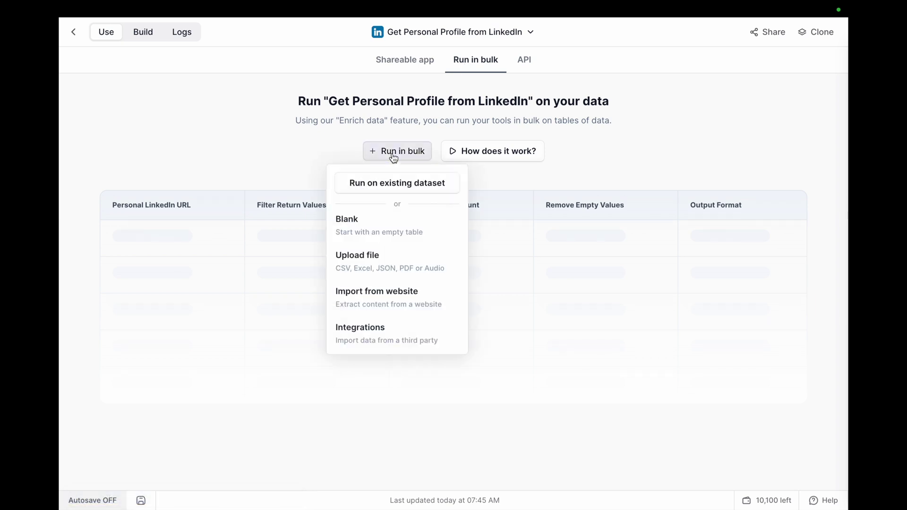
pyautogui.click(387, 269)
pyautogui.click(265, 156)
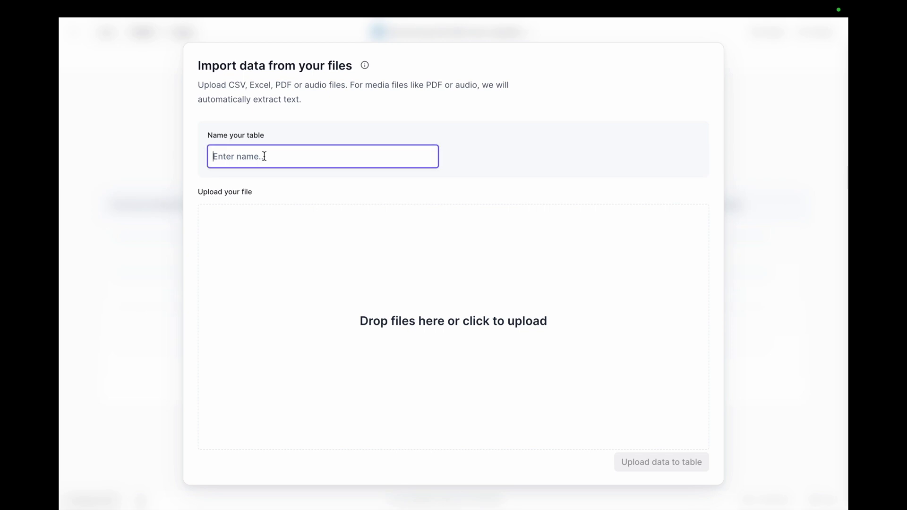
pyautogui.write('linkedprofiles')
pyautogui.click(238, 156)
pyautogui.write('in_')
# Upload Crunchbase Extract Sample (3).csv from Downloads into the table.
pyautogui.click(370, 302)
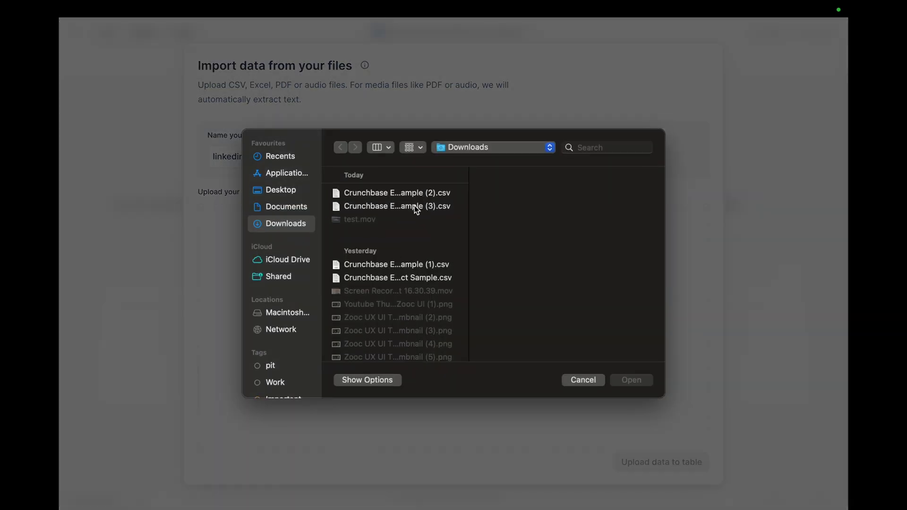
pyautogui.click(415, 208)
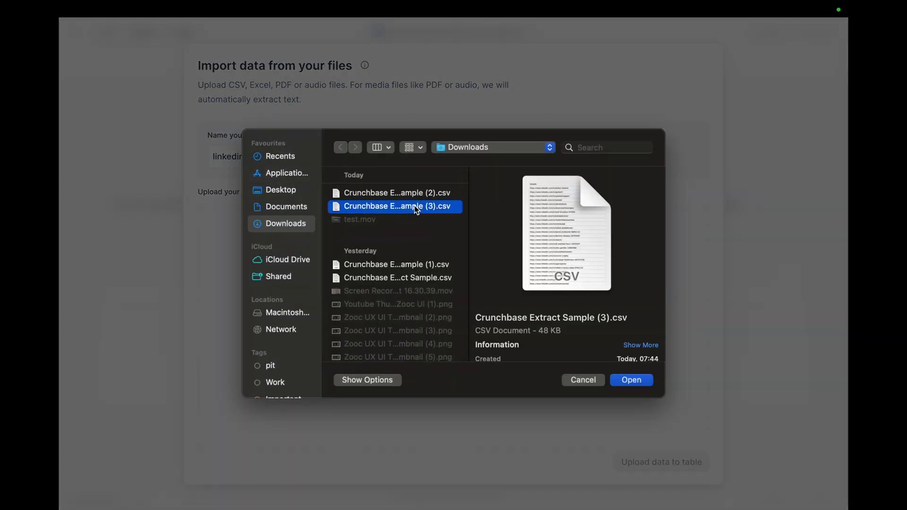
pyautogui.click(631, 383)
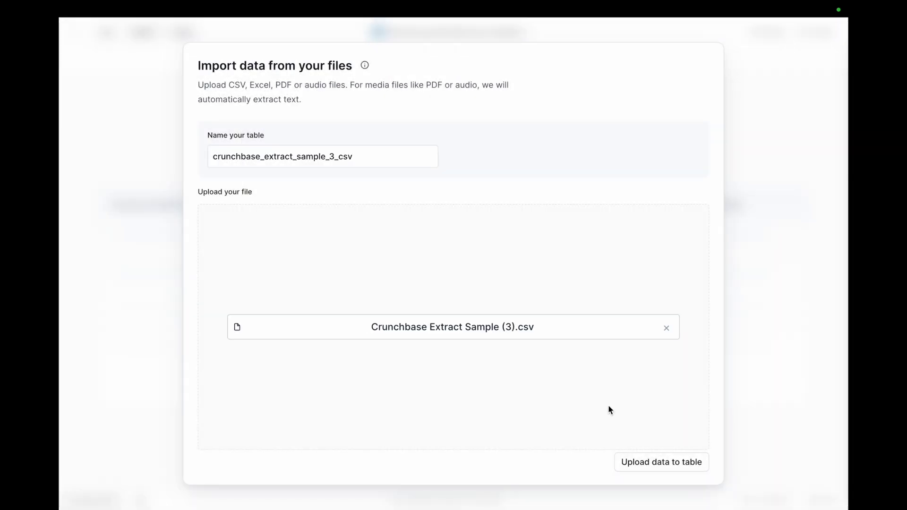
pyautogui.click(660, 466)
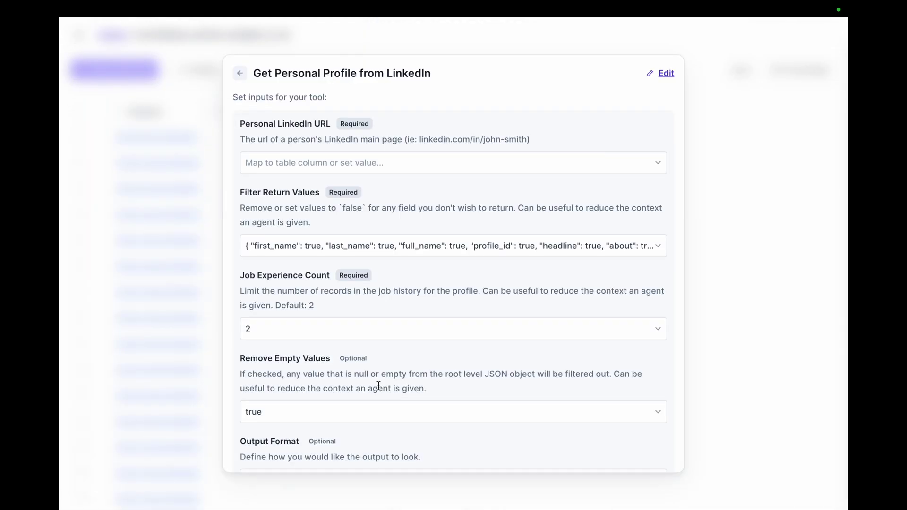
# Map the Personal LinkedIn URL input to the table's Linkedin column.
pyautogui.click(329, 166)
pyautogui.click(314, 164)
pyautogui.click(316, 162)
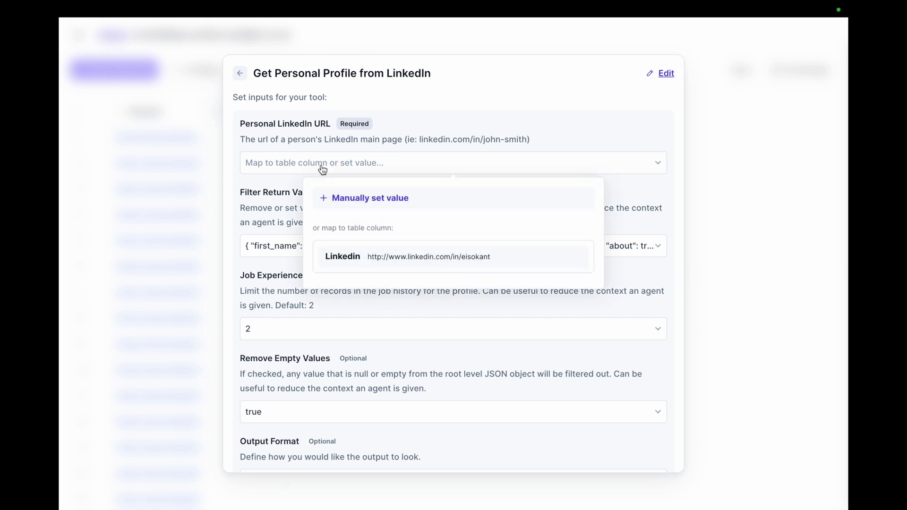
pyautogui.click(304, 163)
pyautogui.click(305, 163)
pyautogui.click(348, 265)
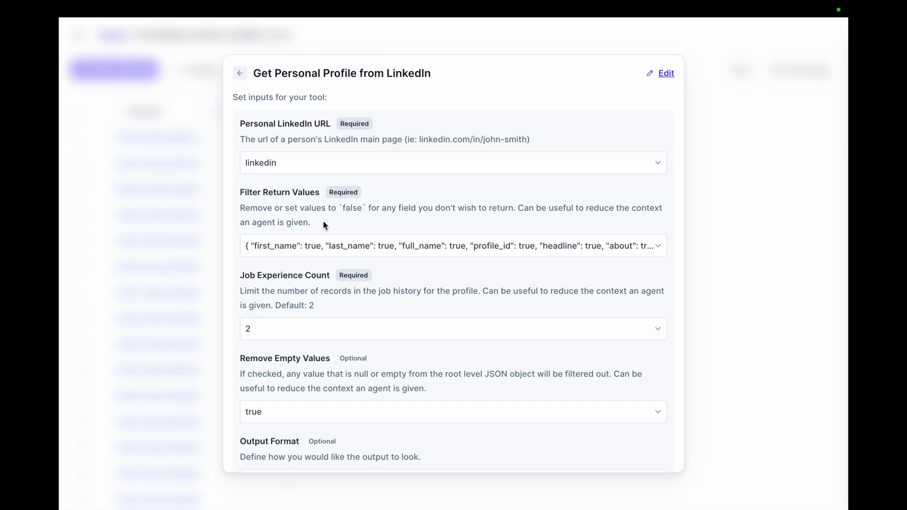
# Review the Filter Return Values JSON and continue to output column mapping.
pyautogui.scroll(-2, 321, 269)
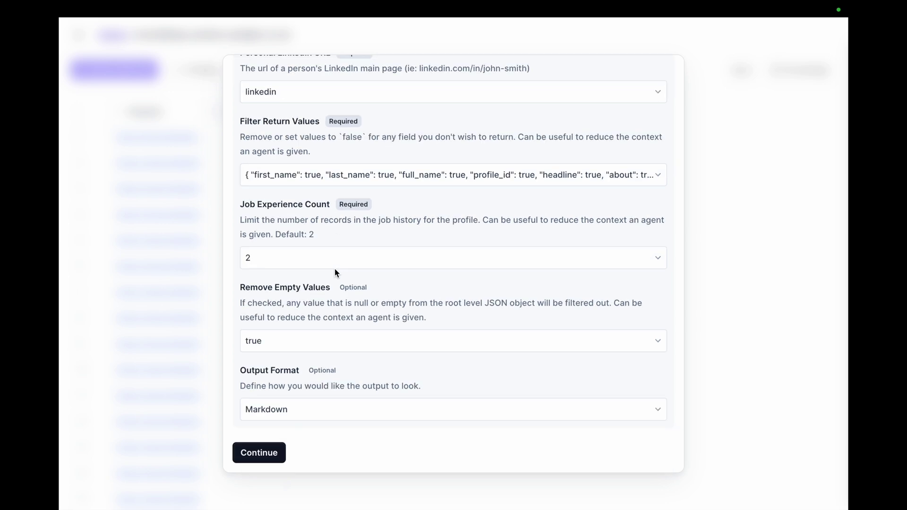
pyautogui.click(358, 182)
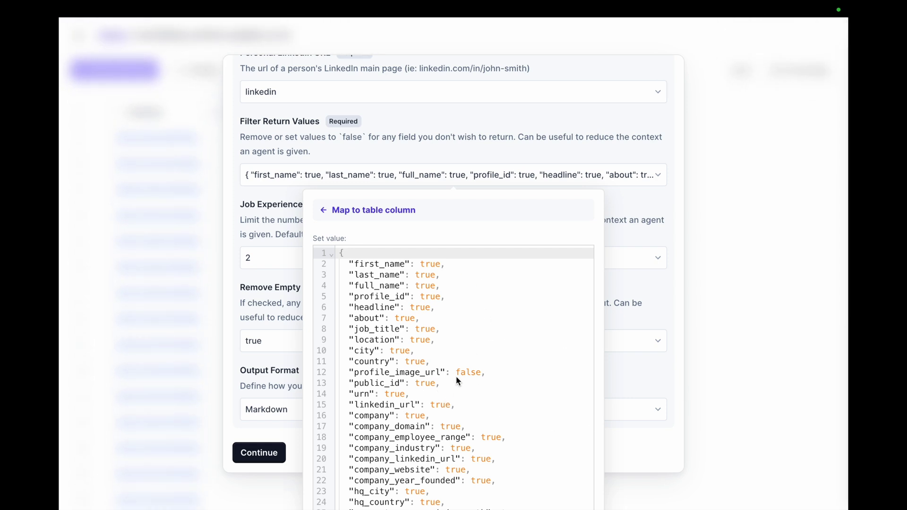
pyautogui.click(421, 157)
pyautogui.scroll(-3, 420, 256)
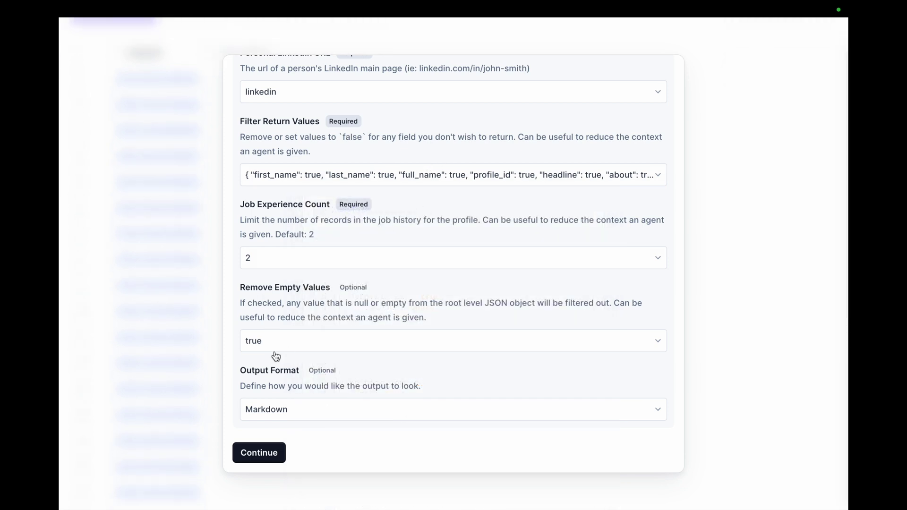
pyautogui.click(258, 456)
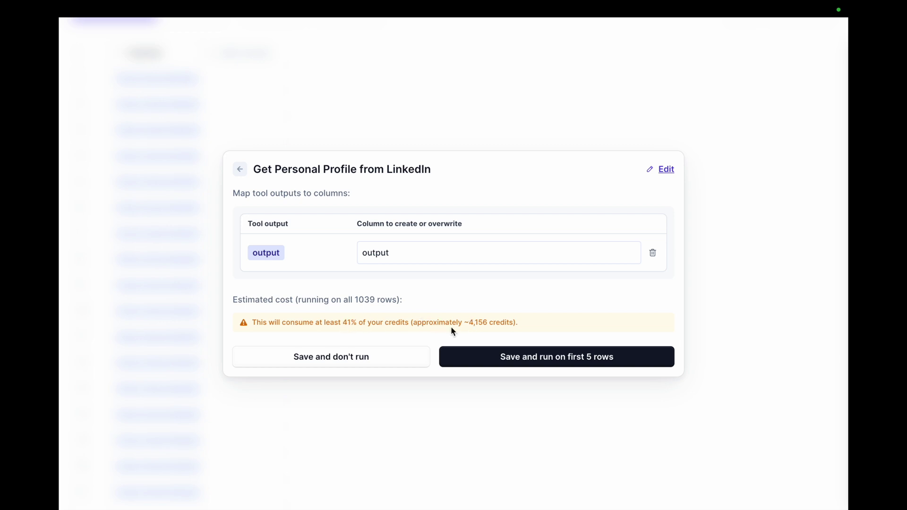
pyautogui.moveTo(469, 322); pyautogui.dragTo(500, 321)
# Compute 4156/1039 in Spotlight to get 4 credits per row.
pyautogui.press('super+space')
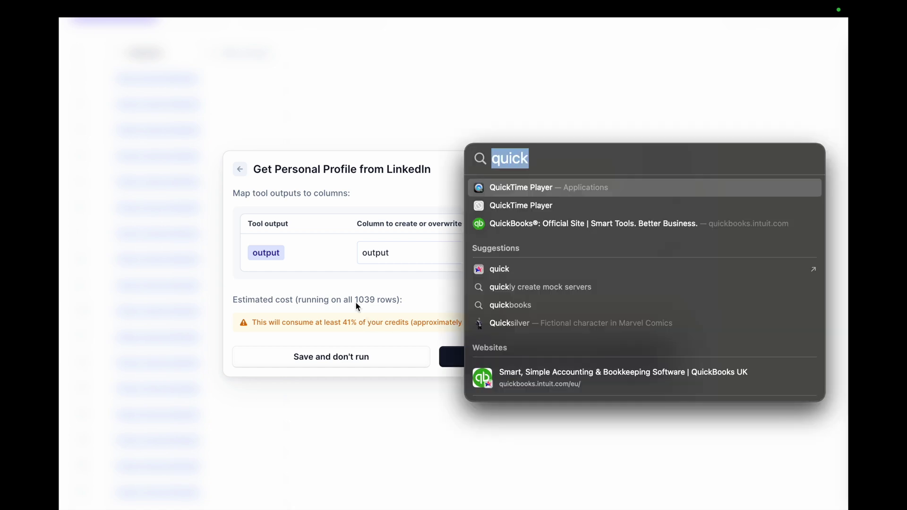
pyautogui.write('1000')
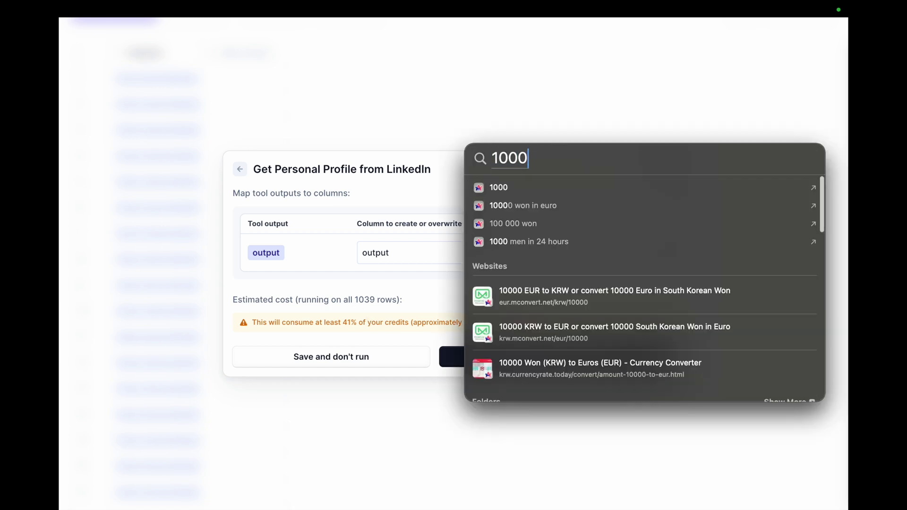
pyautogui.write('0*')
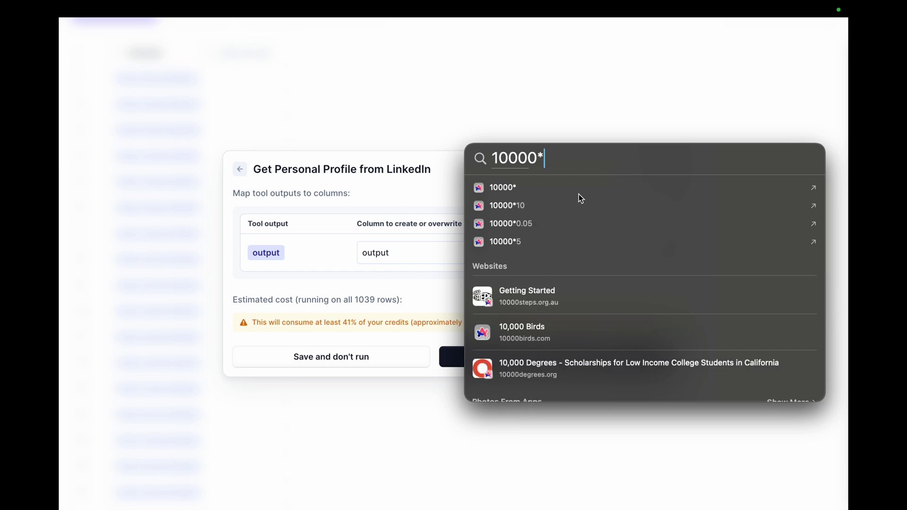
pyautogui.press('BackSpace')
pyautogui.write('/10')
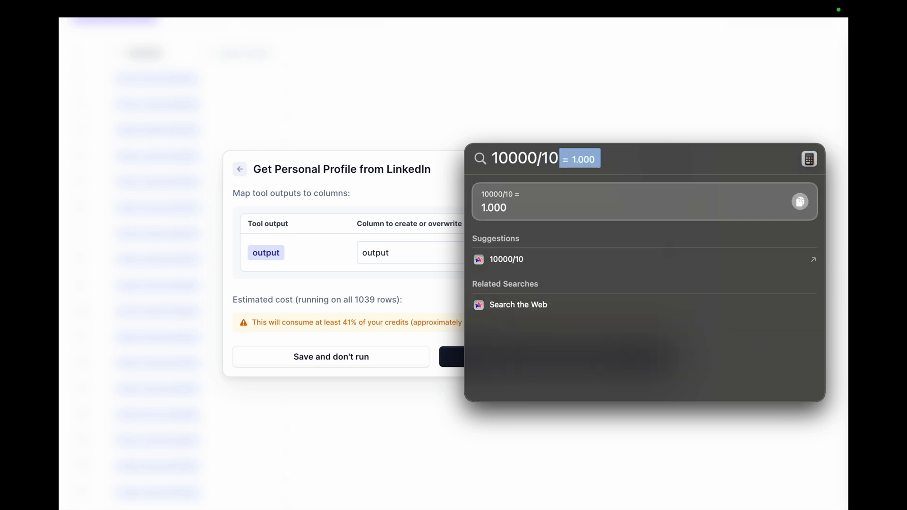
pyautogui.write('39')
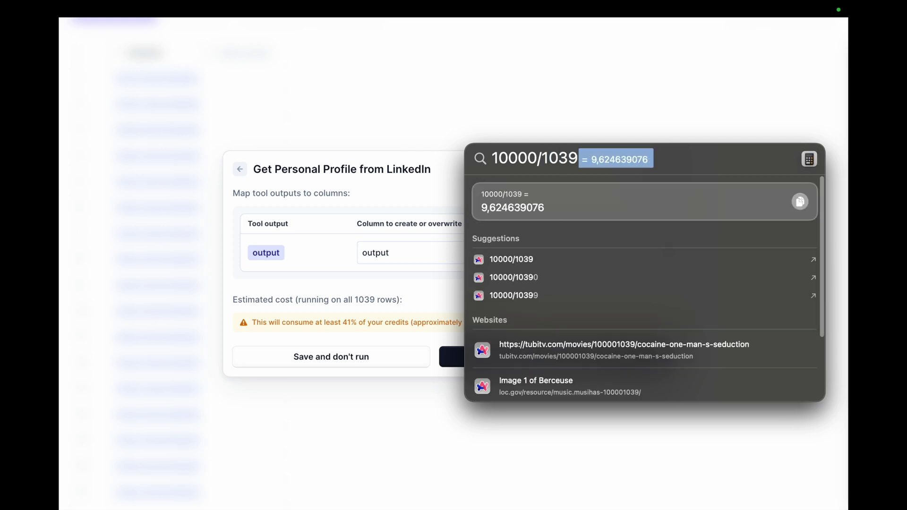
pyautogui.press('super+a')
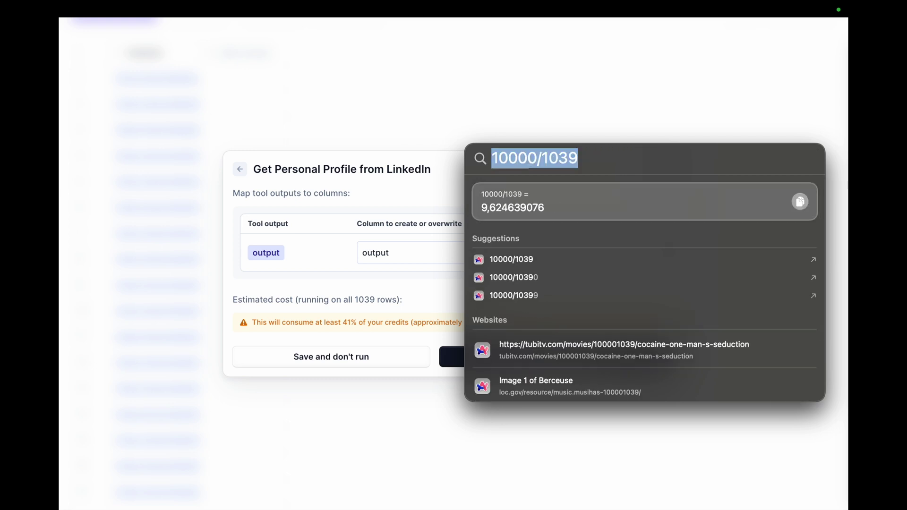
pyautogui.write('1039/')
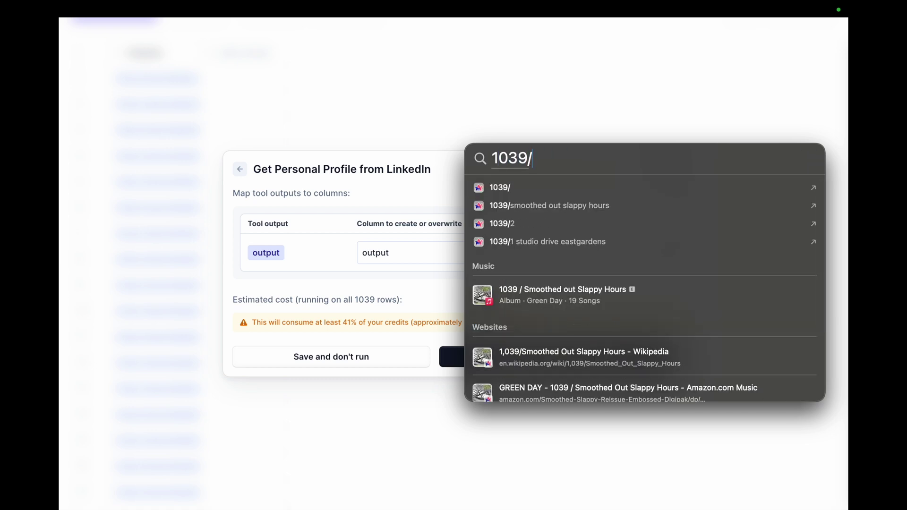
pyautogui.write('10000')
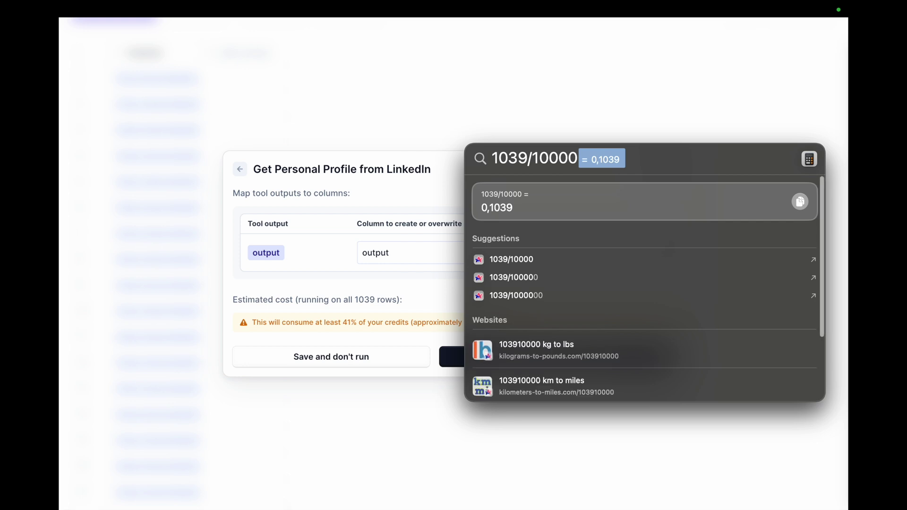
pyautogui.press('super+a')
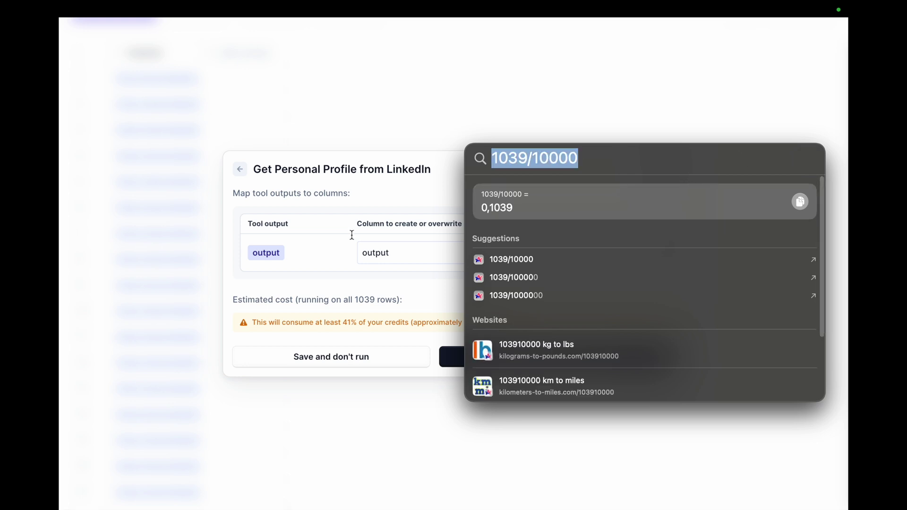
pyautogui.moveTo(617, 158); pyautogui.dragTo(628, 42)
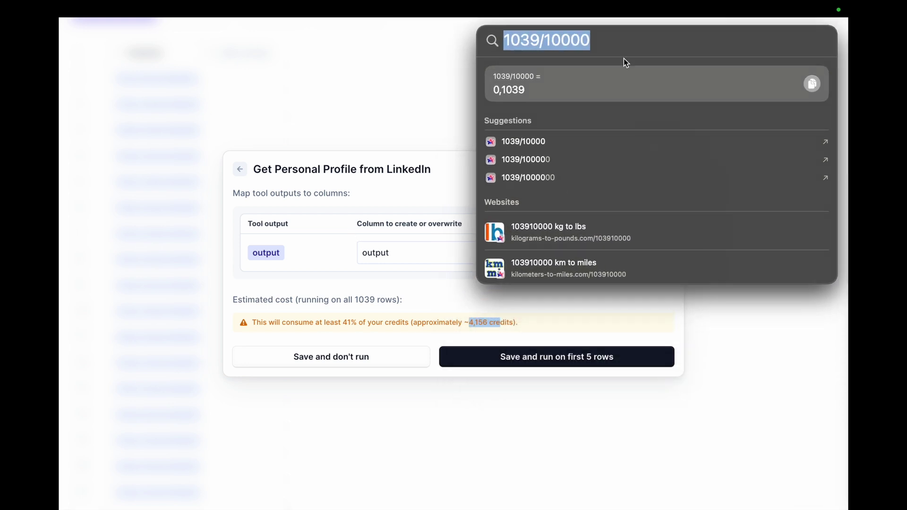
pyautogui.press('Right')
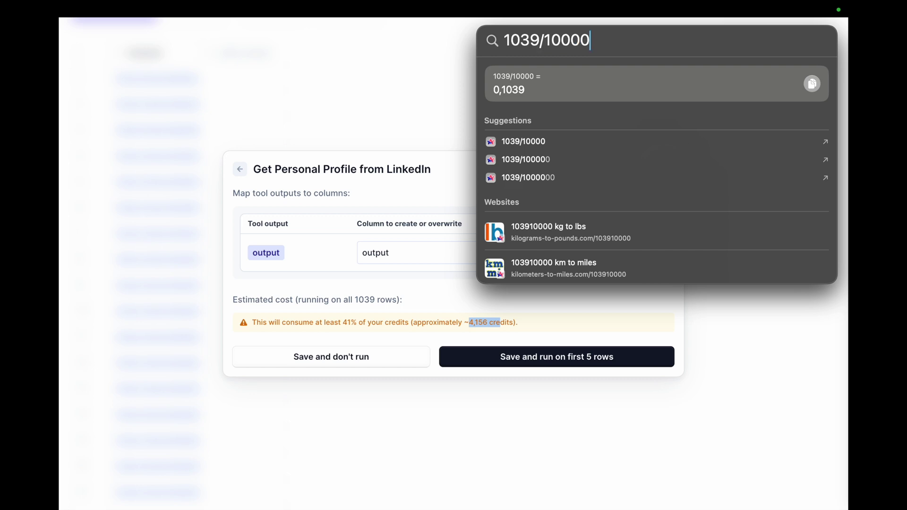
pyautogui.hotkey('shift', 'alt', 'Left')
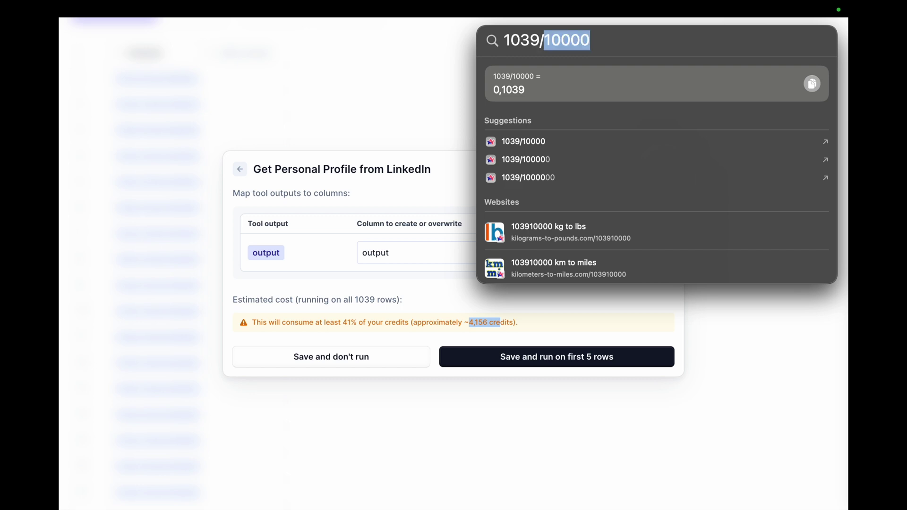
pyautogui.hotkey('shift', 'alt', 'Left')
pyautogui.write('4')
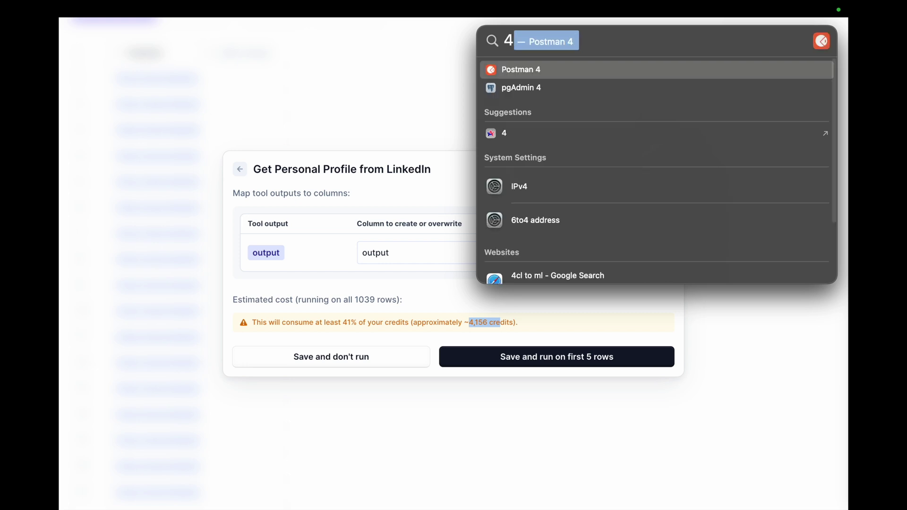
pyautogui.write('156/')
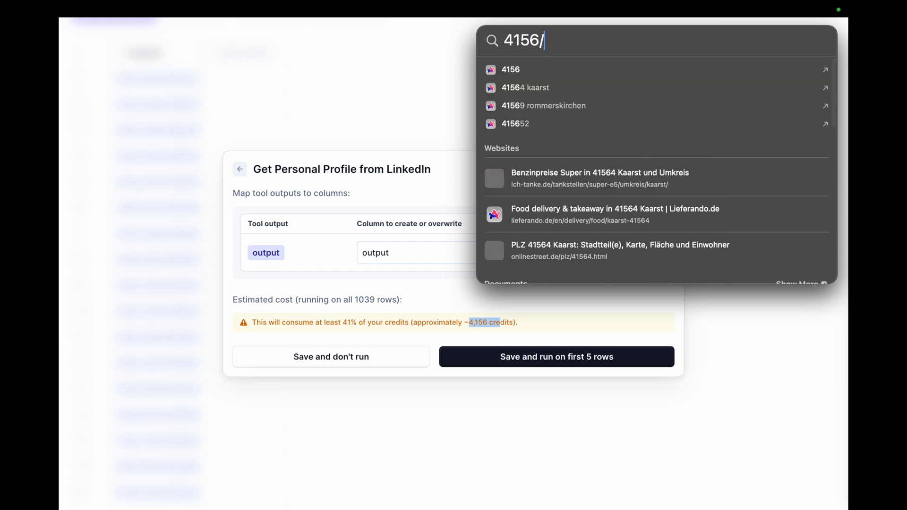
pyautogui.write('1039')
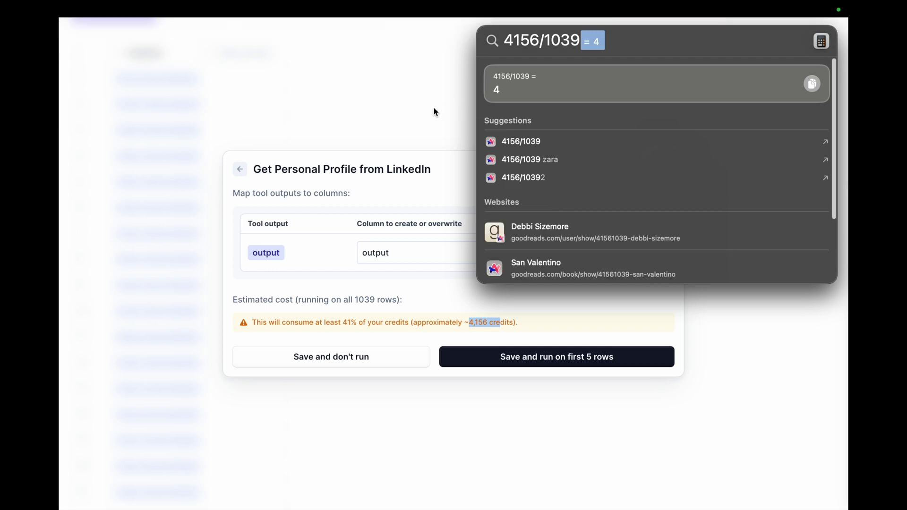
# Calculate (20/10000)*4 = 0,008 in Spotlight, then close Spotlight.
pyautogui.press('super+a')
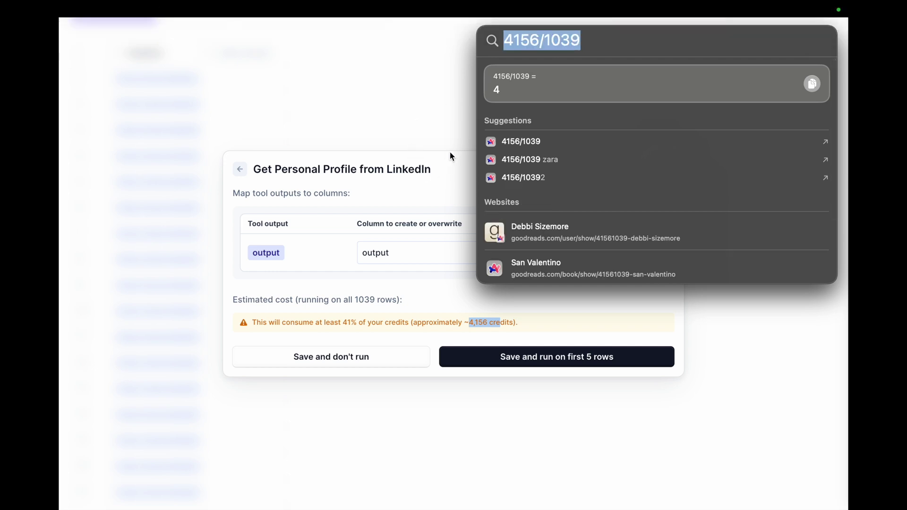
pyautogui.write('20/10000')
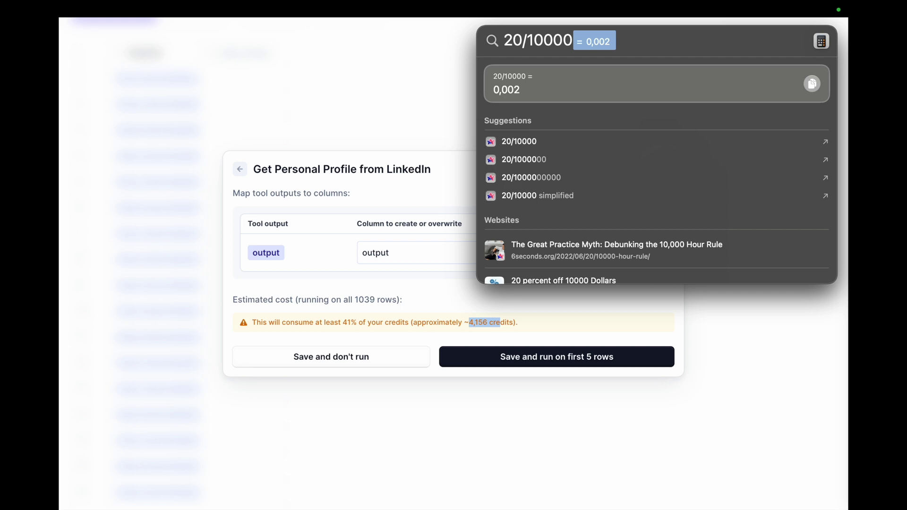
pyautogui.write(')')
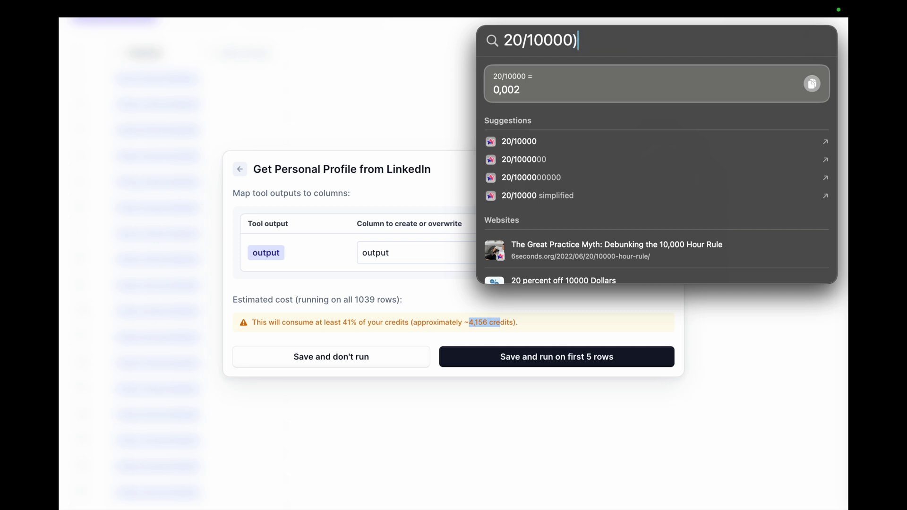
pyautogui.press('super+Left')
pyautogui.write('(')
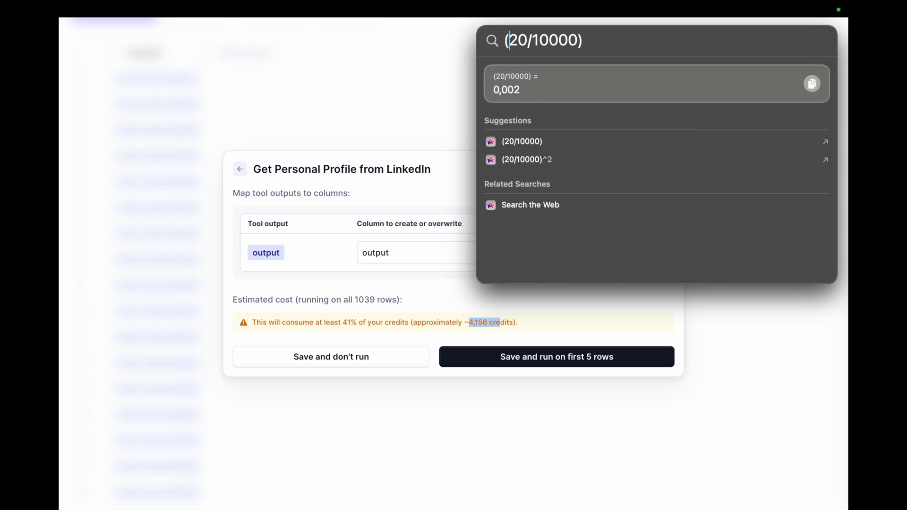
pyautogui.press('super+Right')
pyautogui.write('*4')
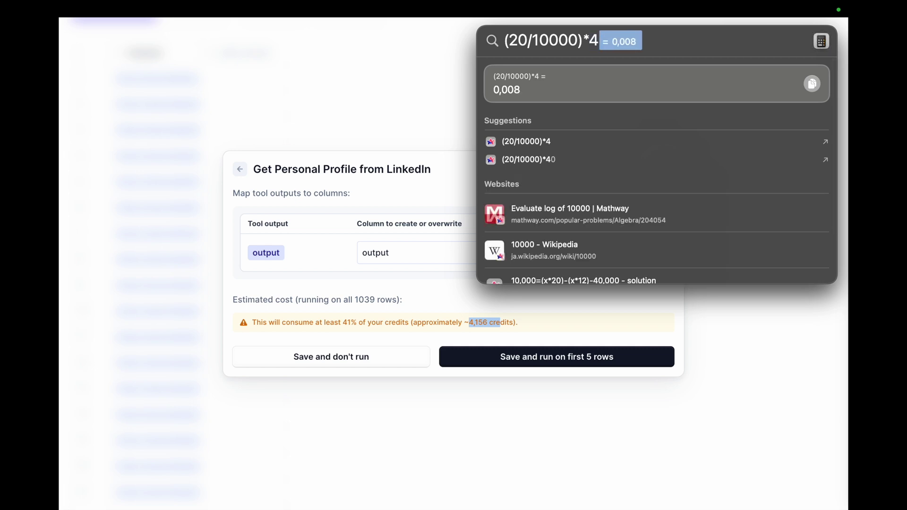
pyautogui.write(')')
pyautogui.press('super+Left')
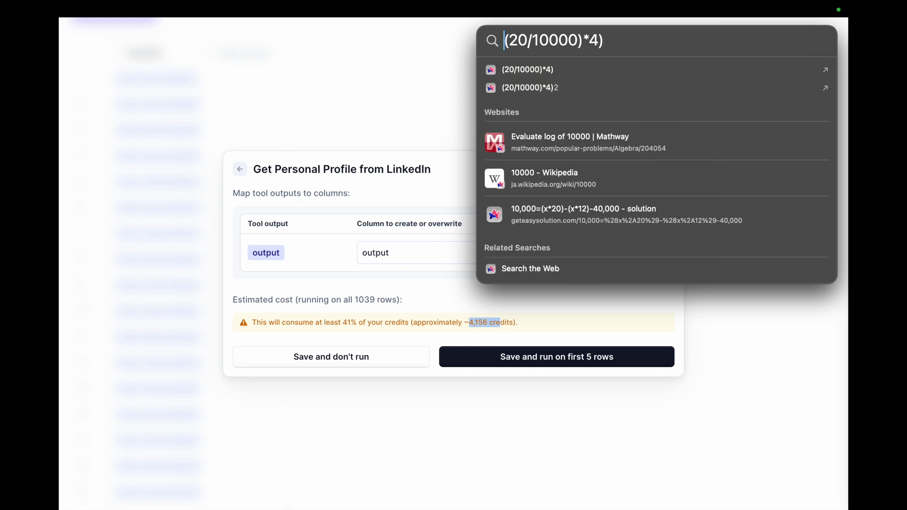
pyautogui.press('Escape')
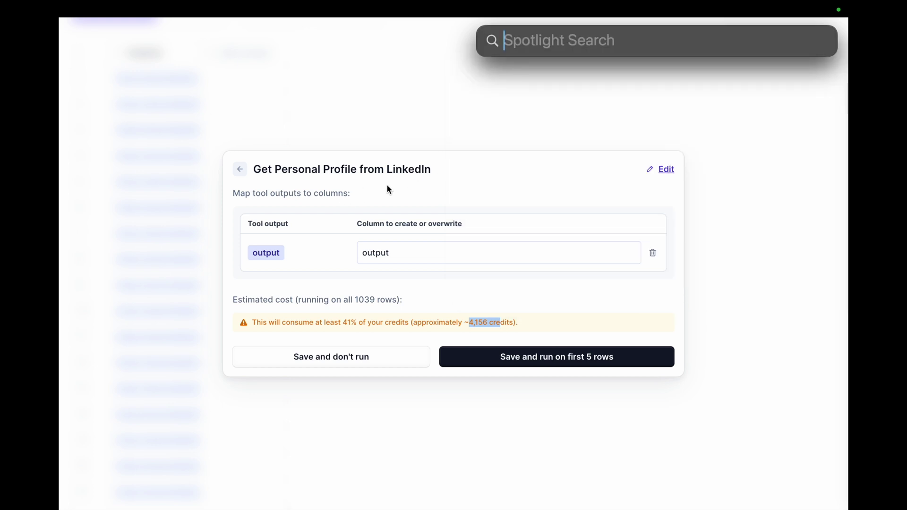
pyautogui.press('Escape')
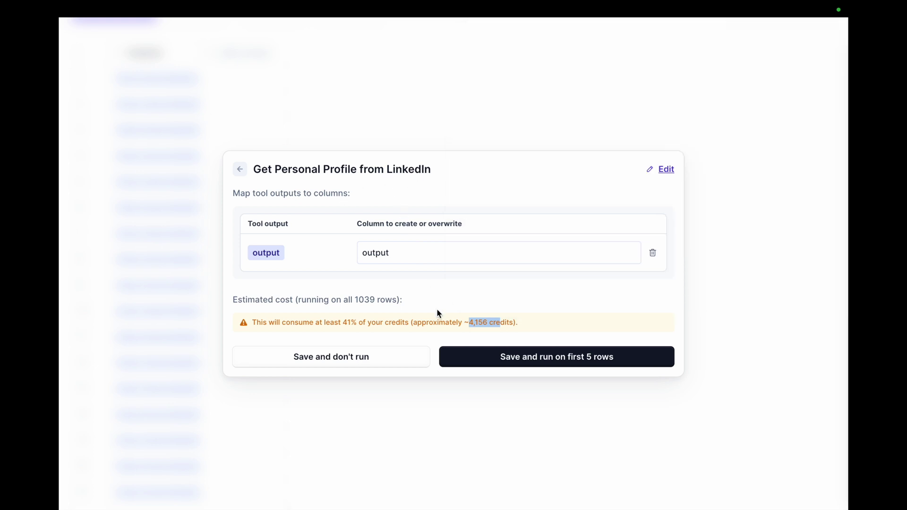
# Save and run Get Personal Profile from LinkedIn on the first 5 table rows.
pyautogui.click(496, 365)
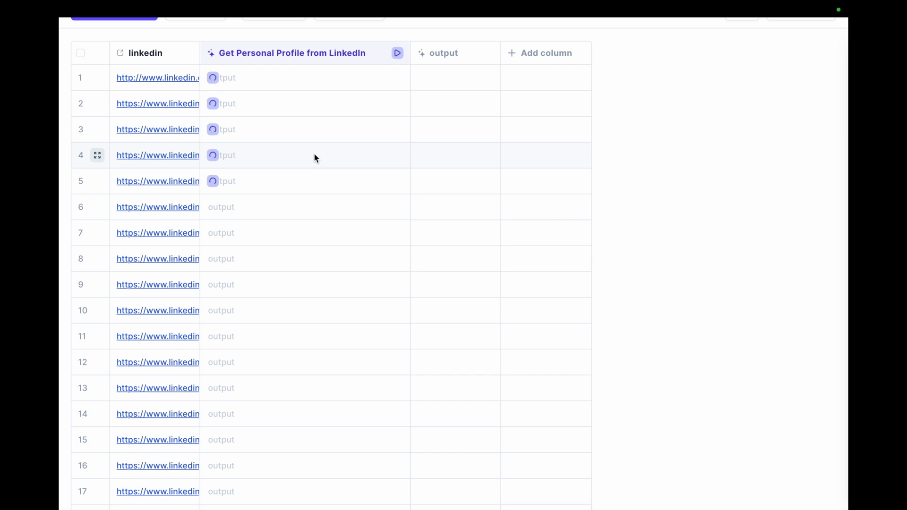
pyautogui.scroll(2, 315, 154)
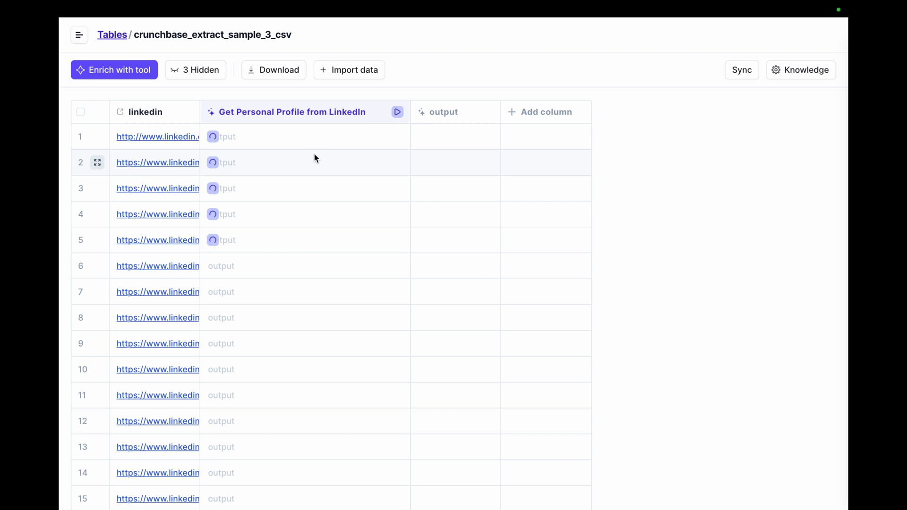
# Check the workspace navigation panel, then move to the YouTube channel desktop.
pyautogui.click(77, 39)
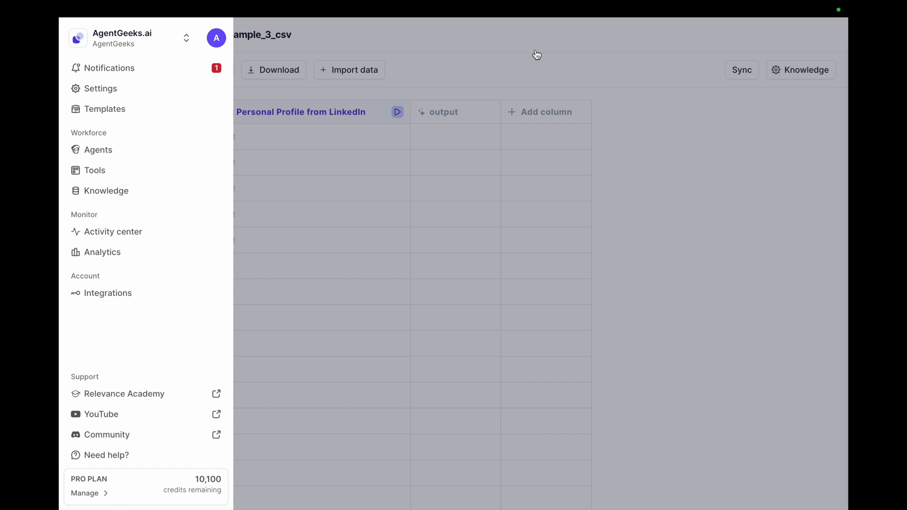
pyautogui.click(537, 55)
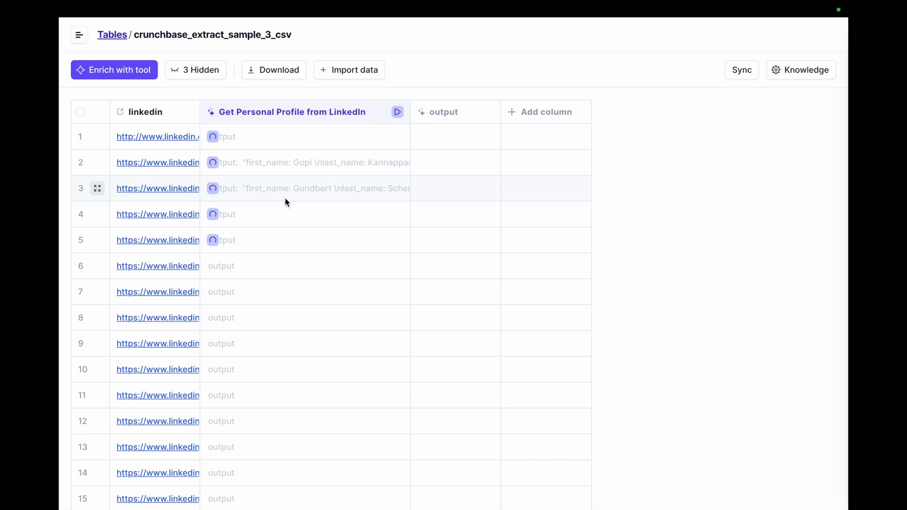
pyautogui.hotkey('ctrl', 'Right')
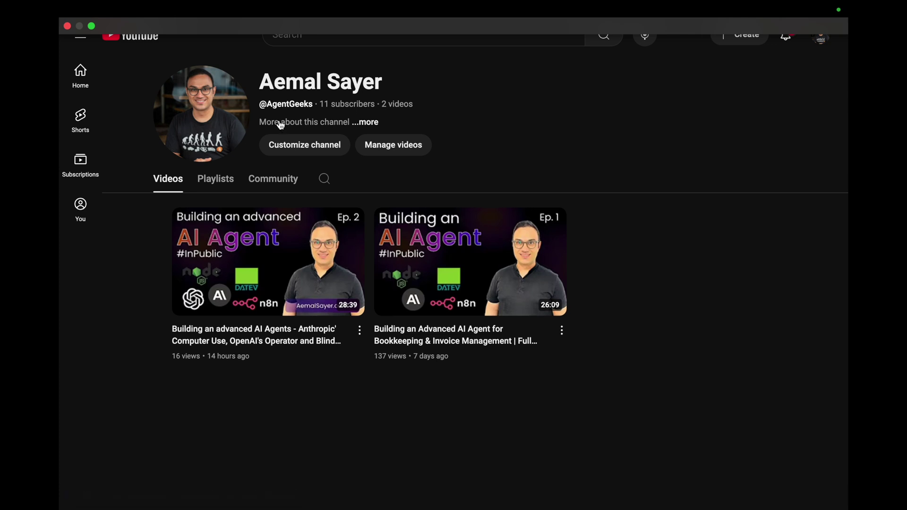
pyautogui.click(220, 180)
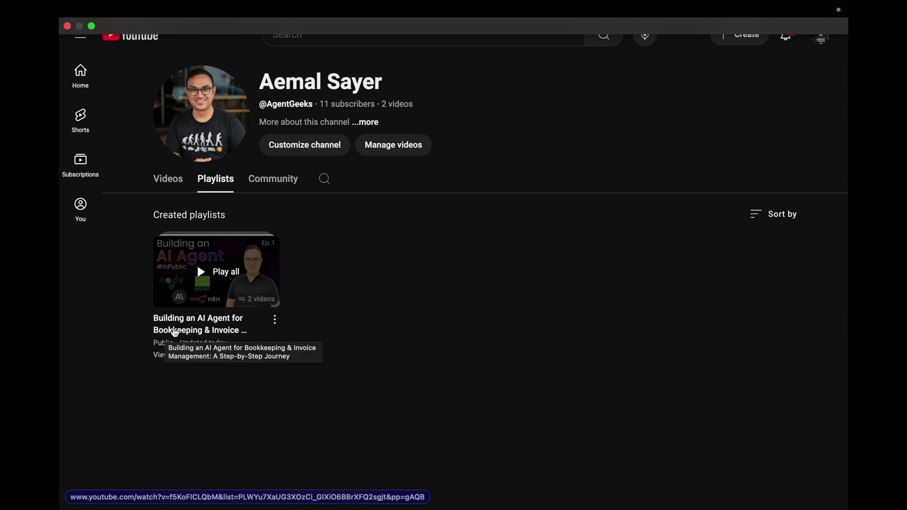
pyautogui.click(171, 330)
pyautogui.click(261, 267)
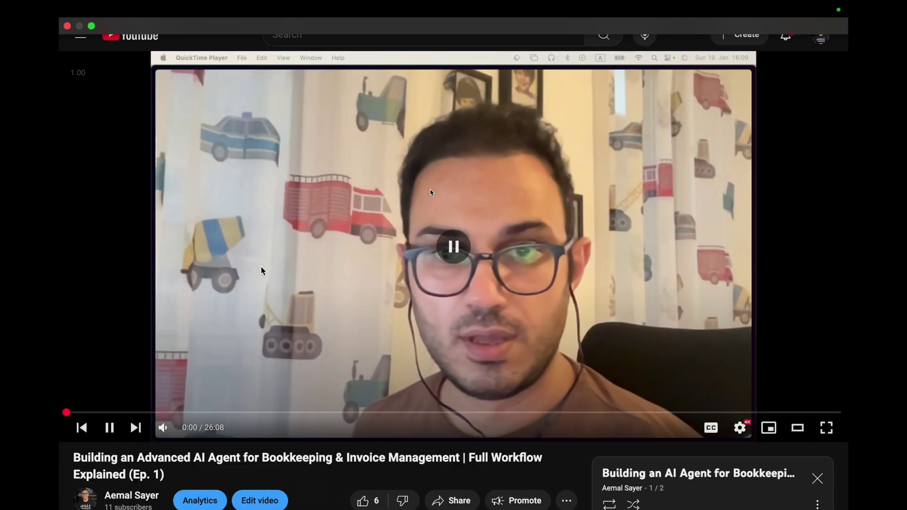
pyautogui.scroll(-7, 261, 266)
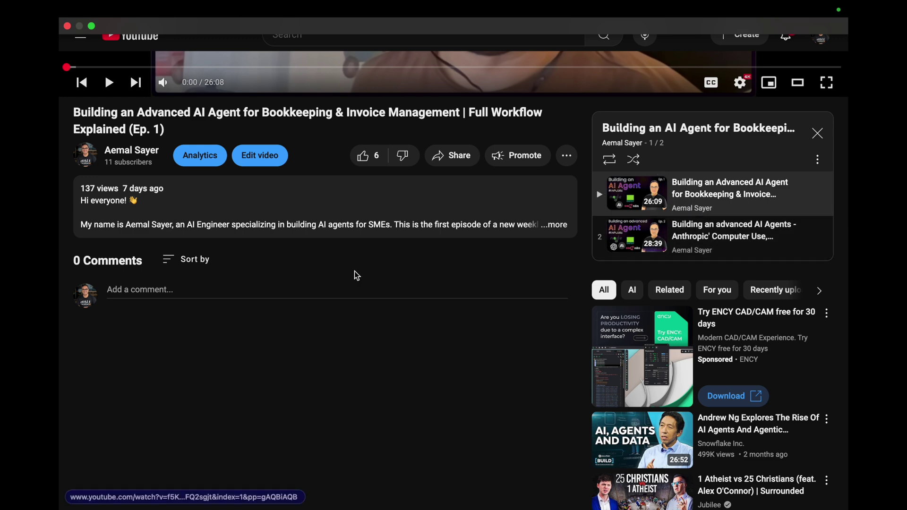
pyautogui.scroll(7, 277, 282)
pyautogui.hscroll(-5, 277, 283)
pyautogui.hscroll(-5, 196, 262)
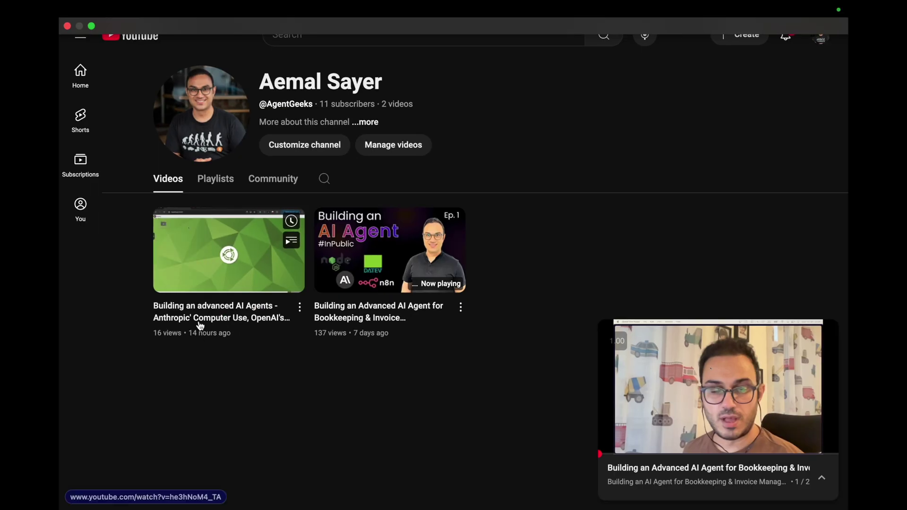
pyautogui.click(205, 319)
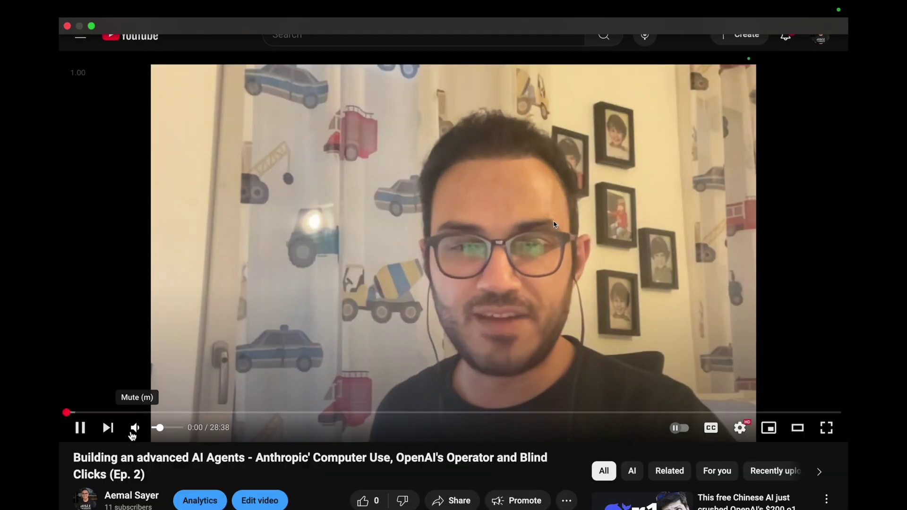
pyautogui.click(136, 428)
pyautogui.moveTo(156, 413); pyautogui.dragTo(342, 415)
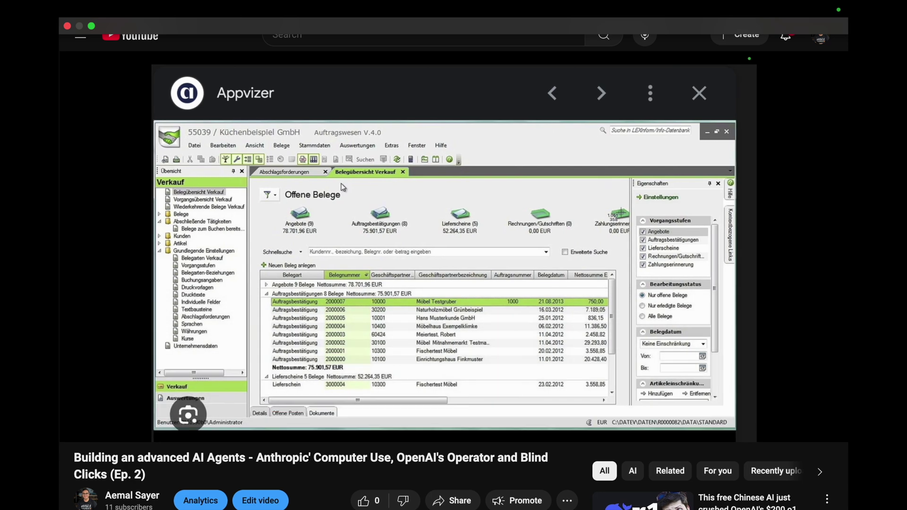
pyautogui.press('super+bracketleft')
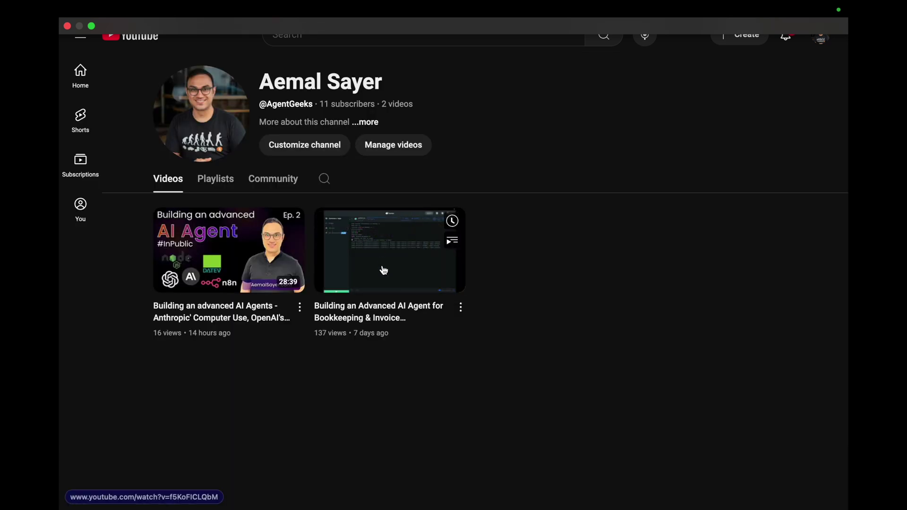
# Start the Ep. 1 bookkeeping agent video and skip its ad.
pyautogui.click(381, 270)
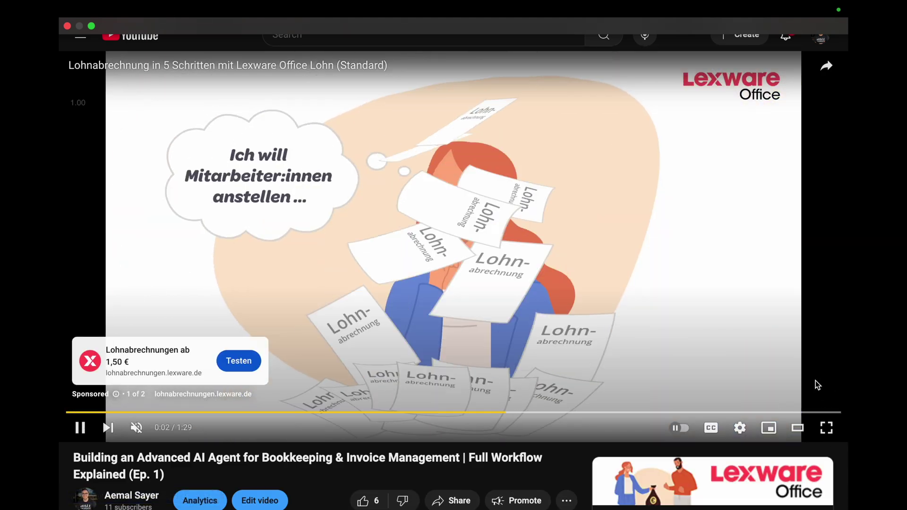
pyautogui.hotkey('ctrl', 'Left')
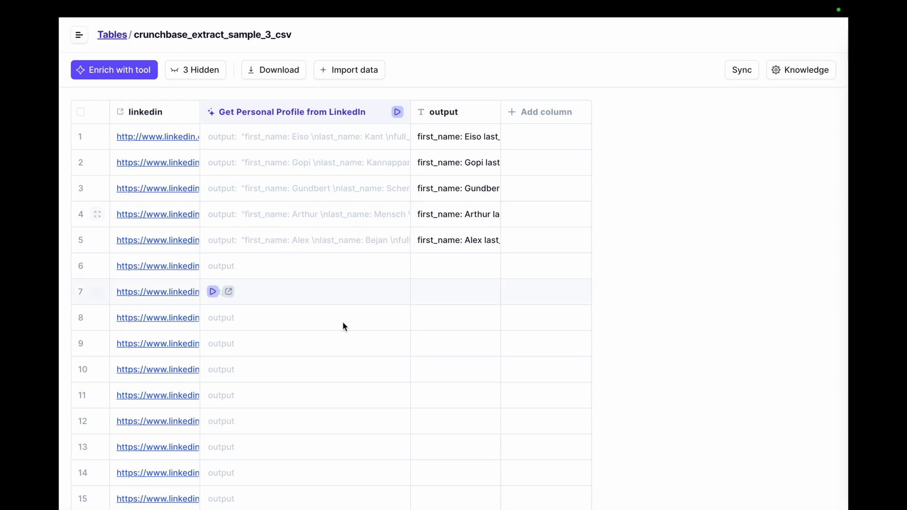
pyautogui.hotkey('ctrl', 'Right')
pyautogui.click(798, 371)
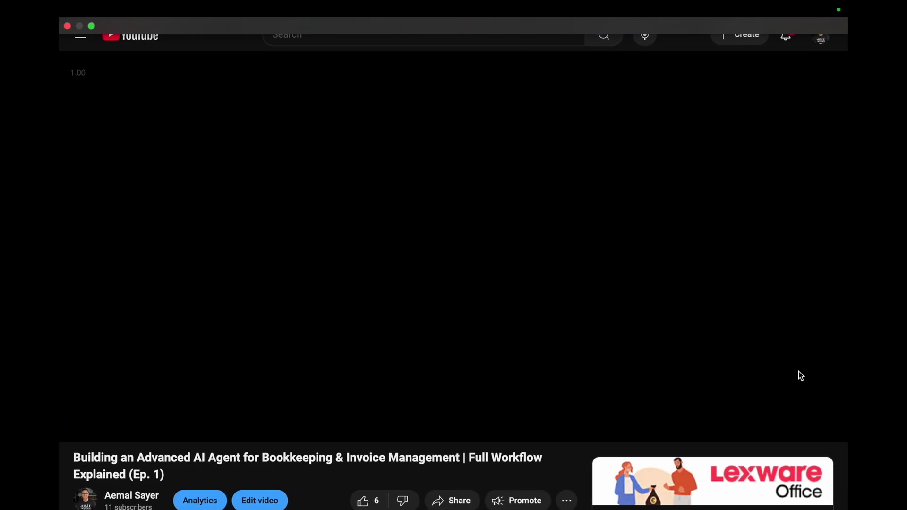
# Scrub Ep. 1 past 11:02 to the agent workflow diagram near 15:14, then swipe back.
pyautogui.moveTo(331, 413); pyautogui.dragTo(393, 414)
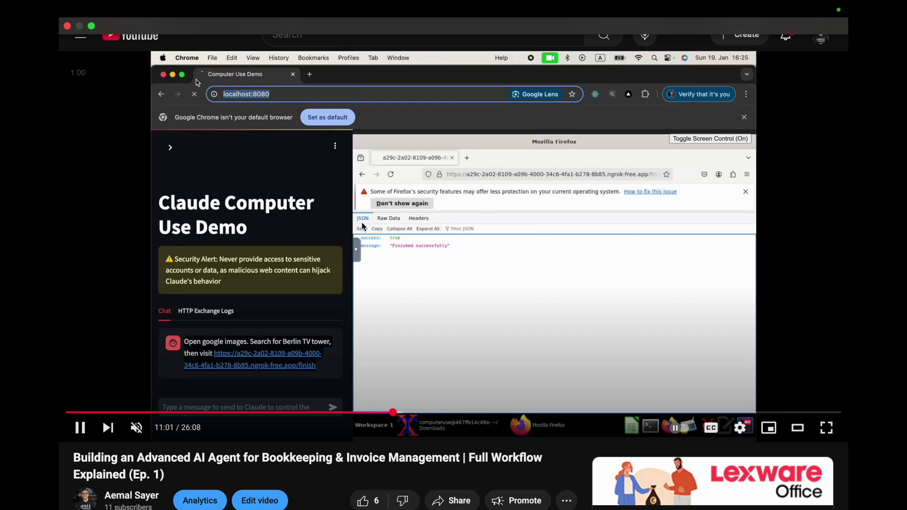
pyautogui.click(462, 275)
pyautogui.moveTo(399, 416); pyautogui.dragTo(518, 403)
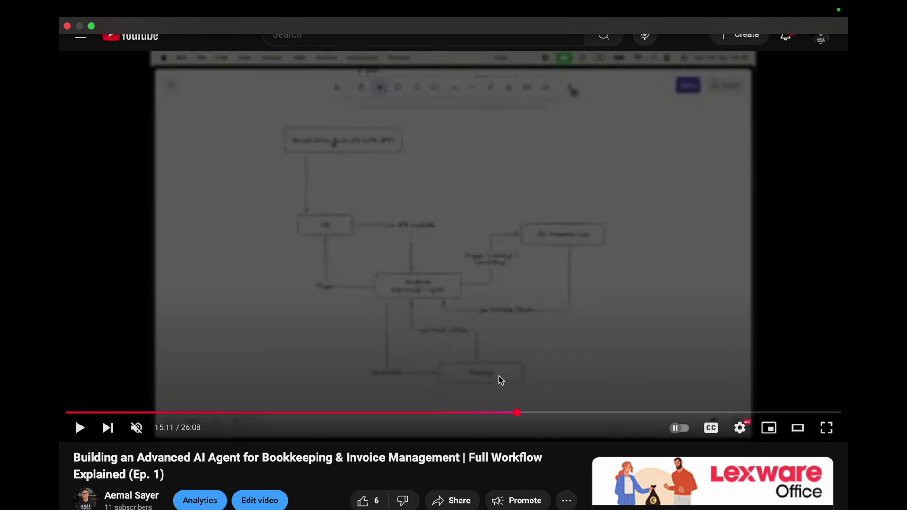
pyautogui.click(476, 299)
pyautogui.click(496, 311)
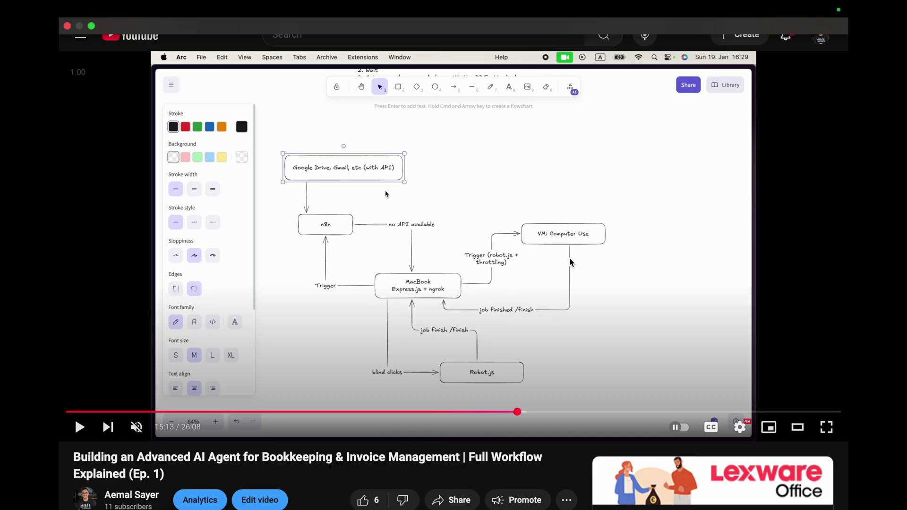
pyautogui.hscroll(-5, 571, 263)
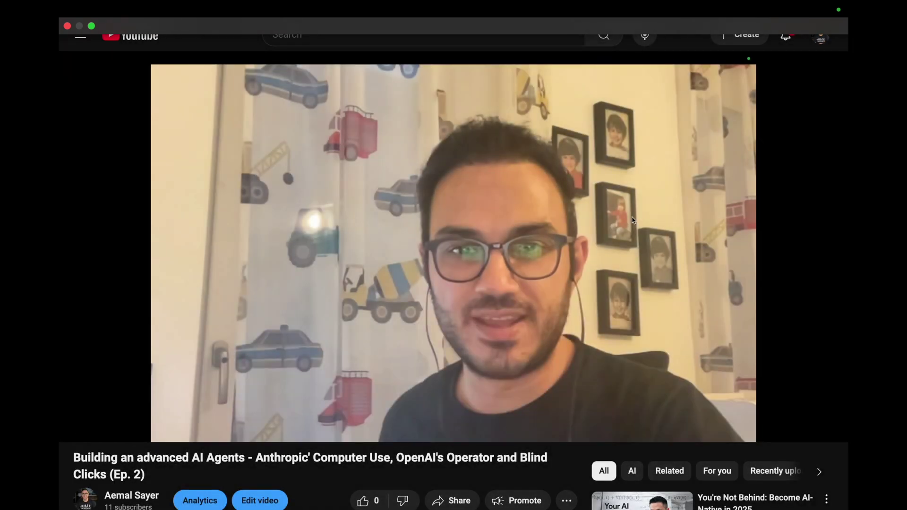
# Scrub Ep. 2 from about 12:00 through 15:40 to the Postman result, then rewind to about 16:11.
pyautogui.moveTo(389, 417); pyautogui.dragTo(628, 413)
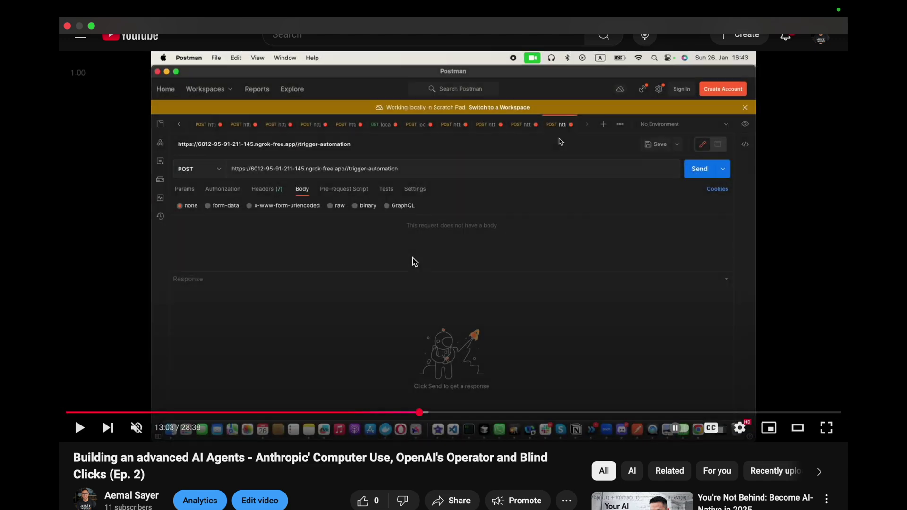
pyautogui.moveTo(419, 413); pyautogui.dragTo(450, 412)
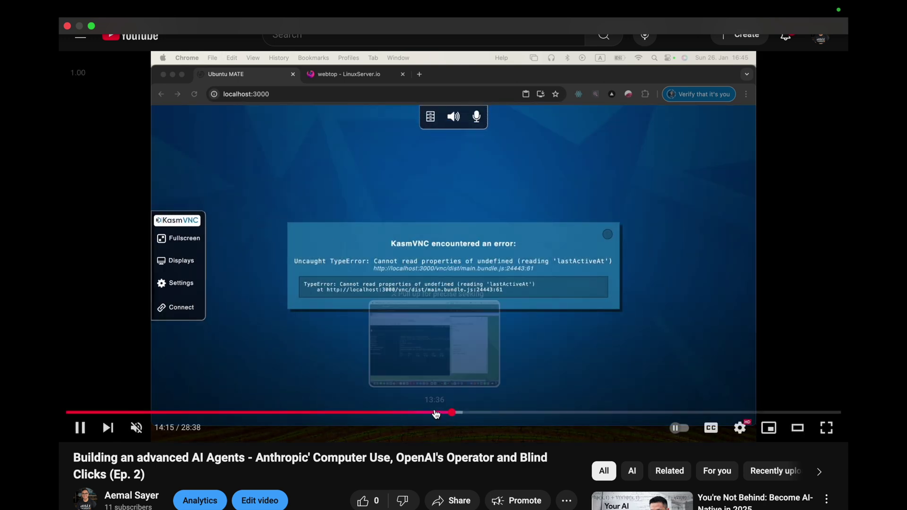
pyautogui.moveTo(462, 412); pyautogui.dragTo(487, 413)
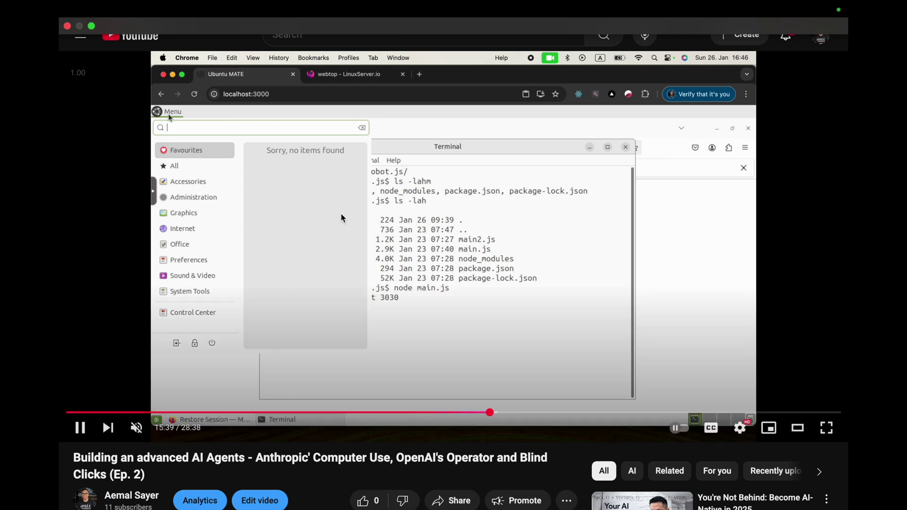
pyautogui.click(341, 213)
pyautogui.click(245, 220)
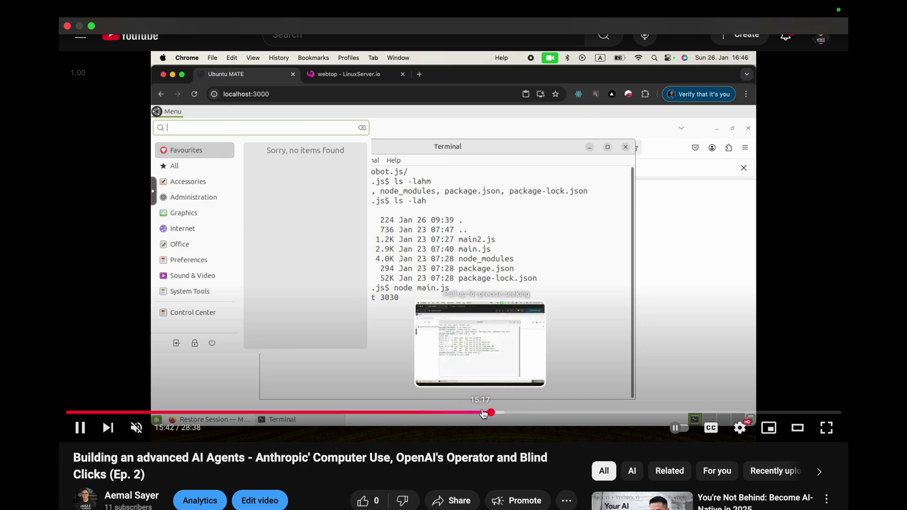
pyautogui.moveTo(492, 413); pyautogui.dragTo(526, 416)
pyautogui.click(477, 332)
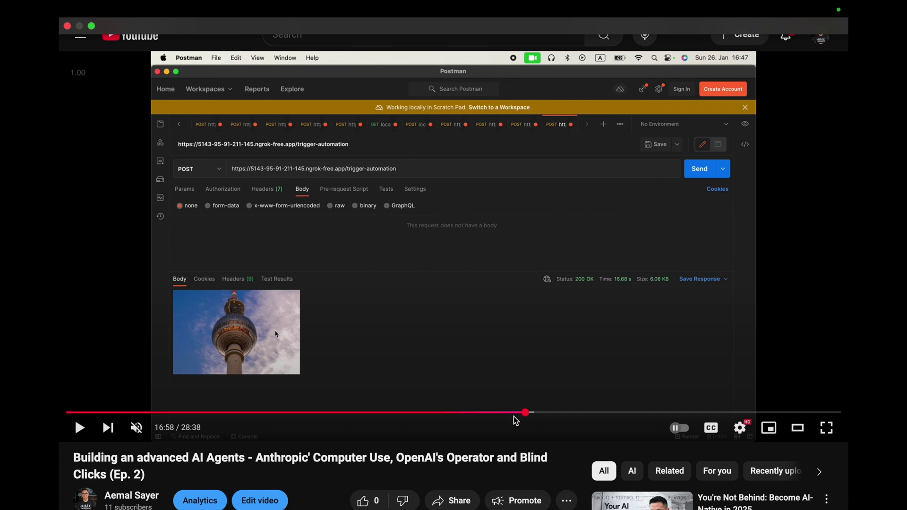
pyautogui.moveTo(525, 412); pyautogui.dragTo(506, 413)
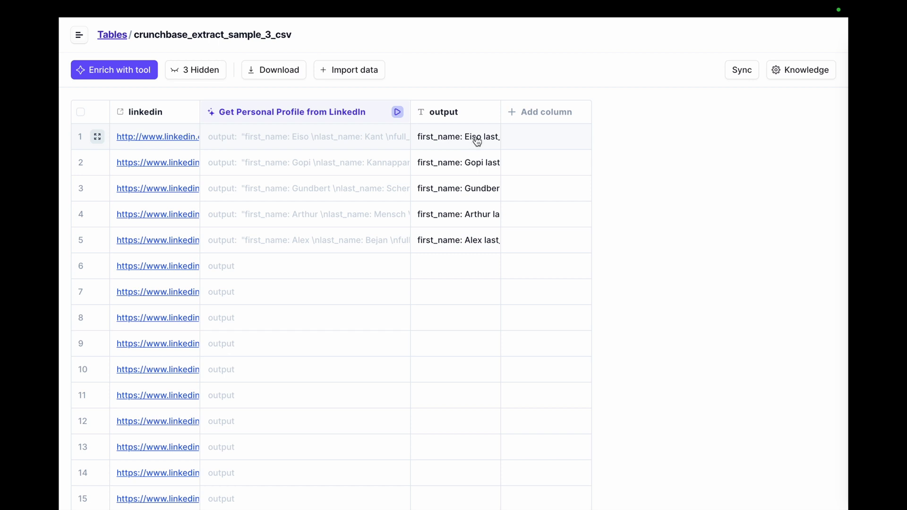
# Copy row 1's full profile output into a new untitled Cursor tab, with the sidebar and chat hidden.
pyautogui.click(477, 142)
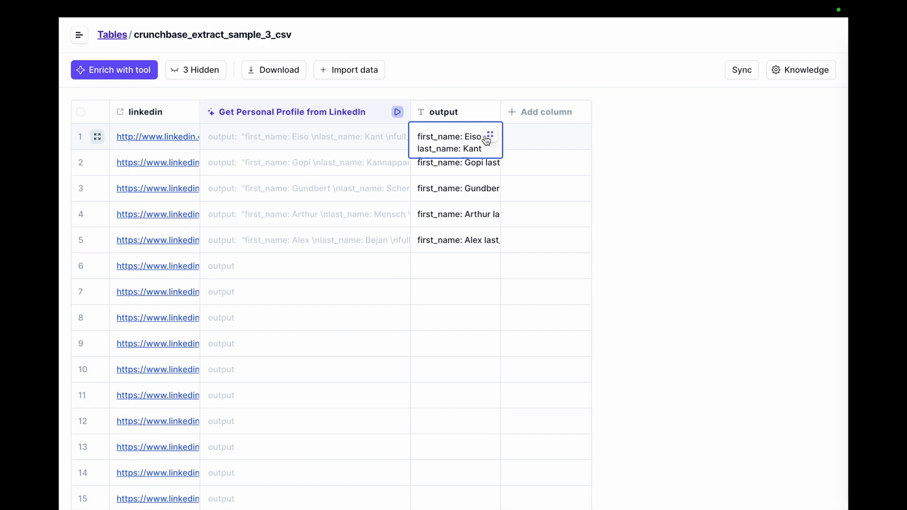
pyautogui.click(489, 137)
pyautogui.click(694, 137)
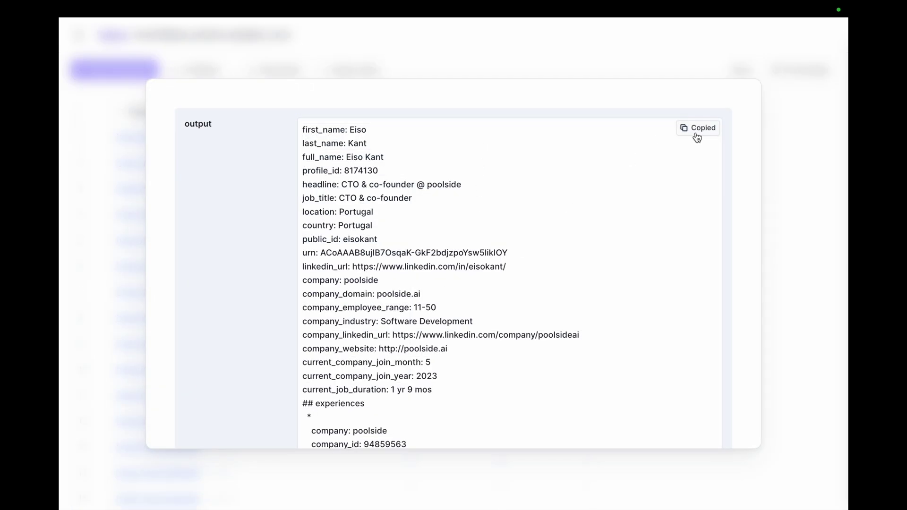
pyautogui.hotkey('ctrl', 'Right')
pyautogui.hotkey('ctrl', 'Right')
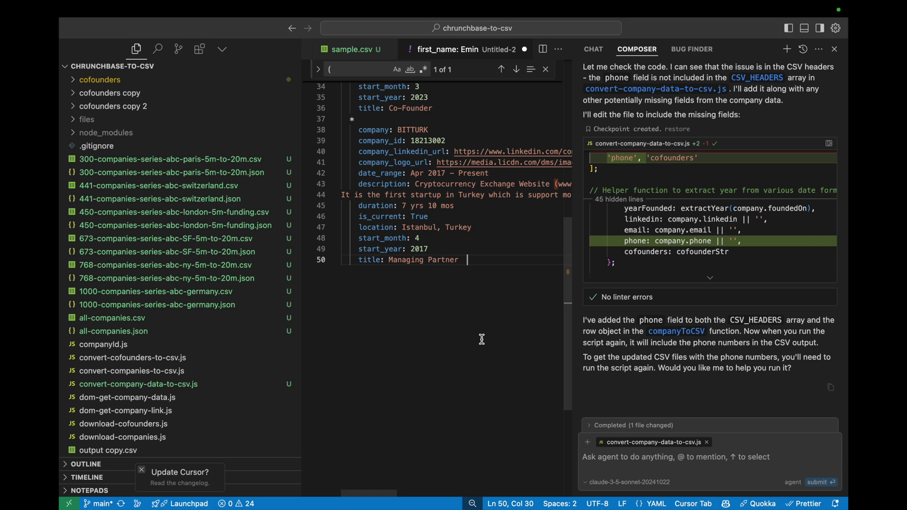
pyautogui.press('super+n')
pyautogui.press('super+b')
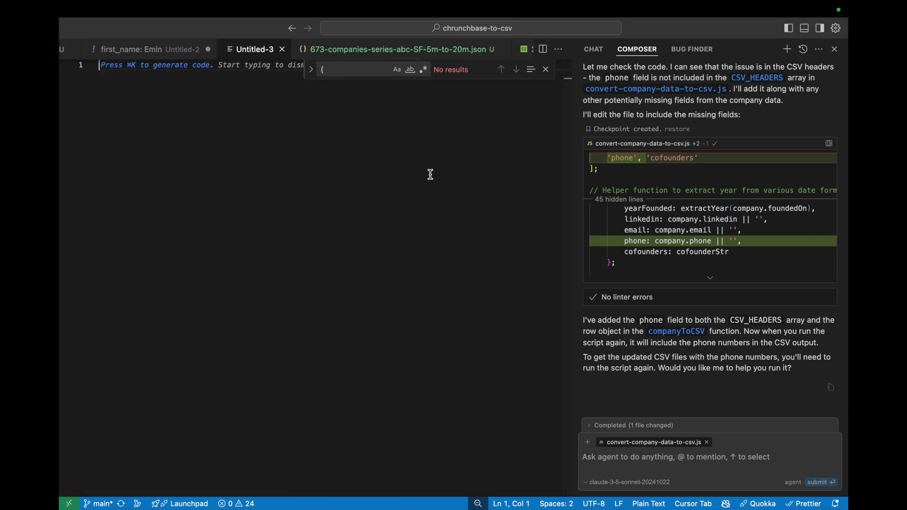
pyautogui.press('super+alt+b')
pyautogui.press('super+v')
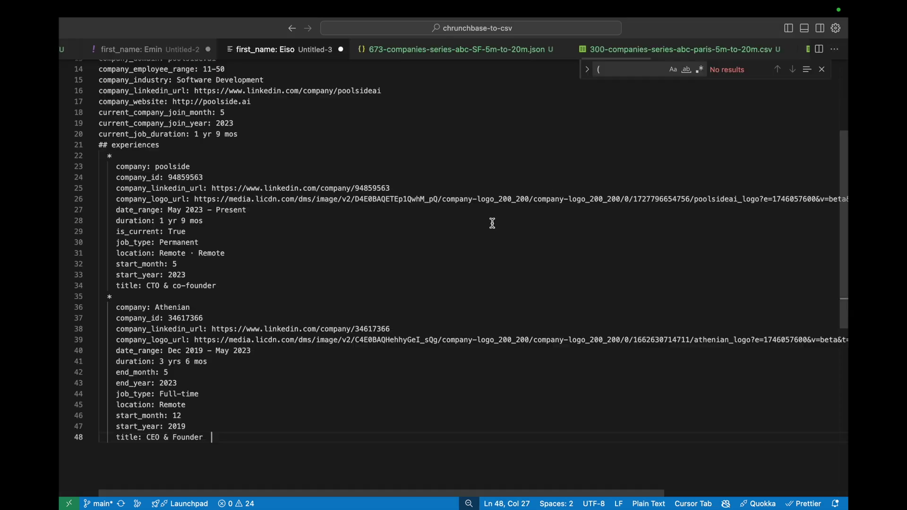
pyautogui.scroll(-3, 357, 275)
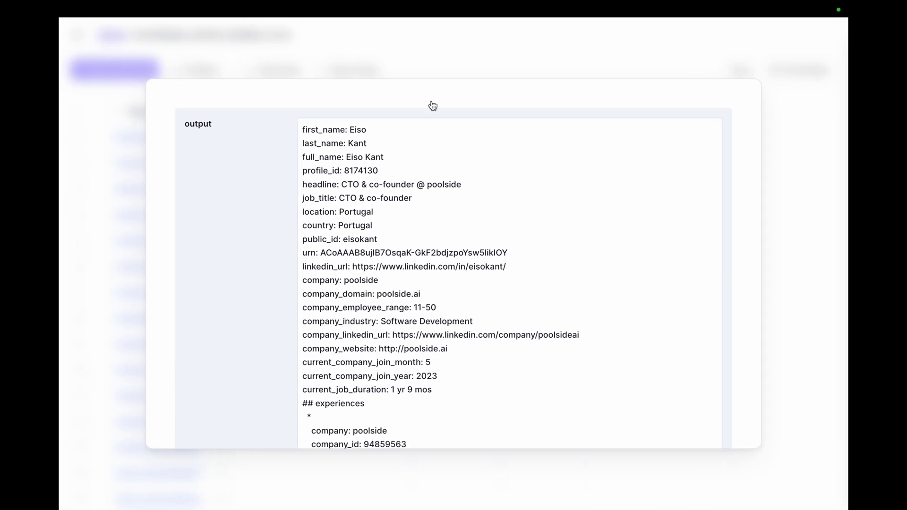
# Copy row 2's full profile output into another new untitled tab.
pyautogui.click(473, 59)
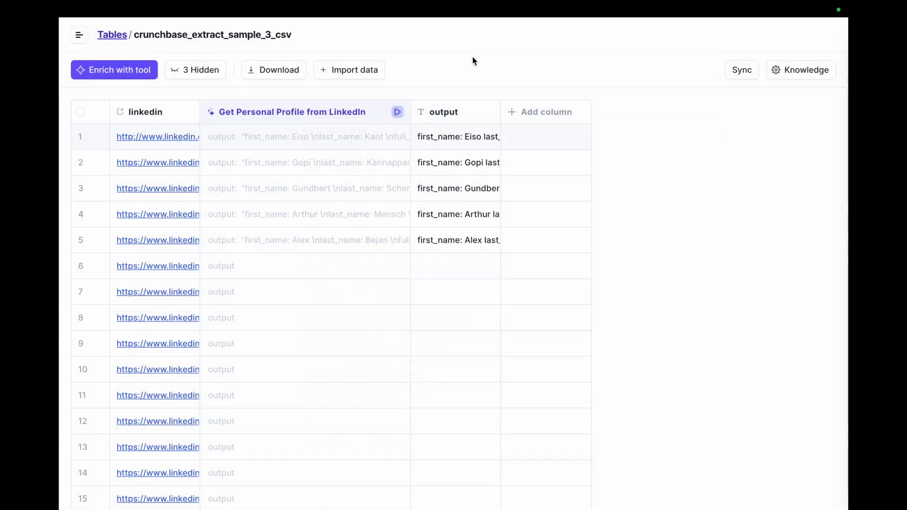
pyautogui.click(472, 161)
pyautogui.click(492, 162)
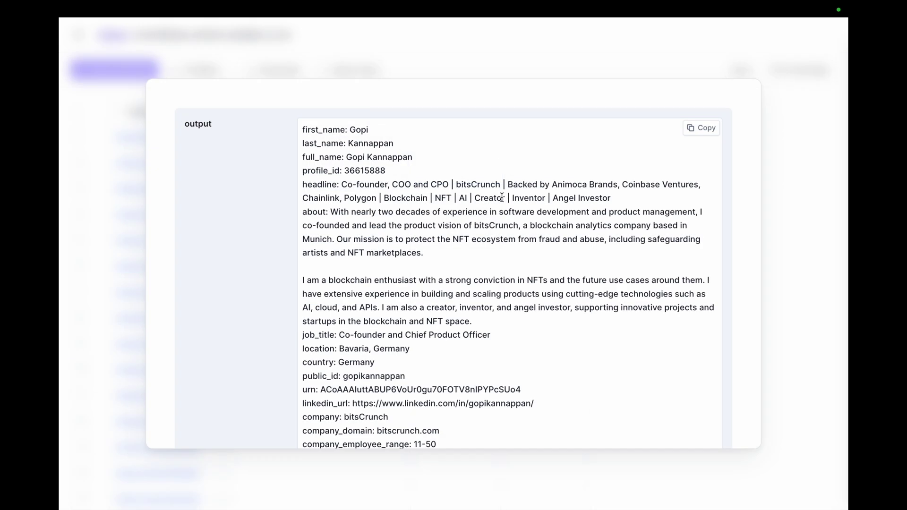
pyautogui.click(701, 126)
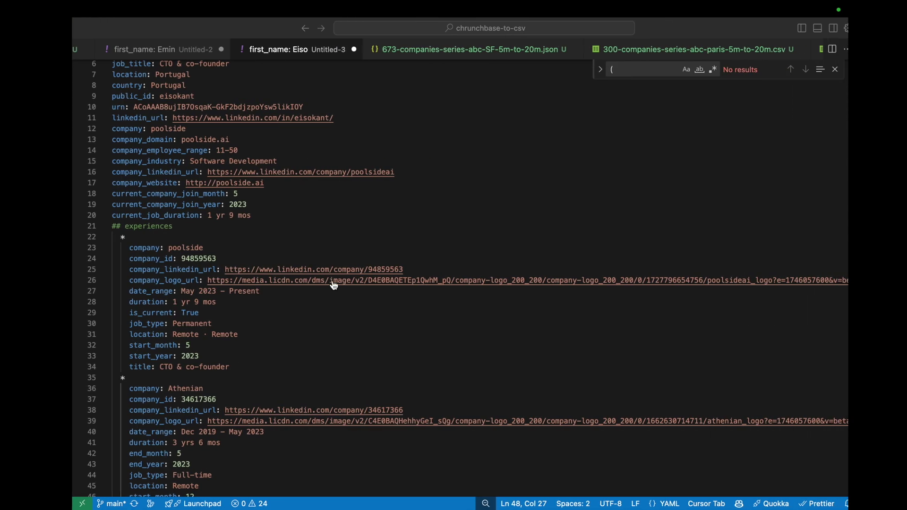
pyautogui.press('super+n')
pyautogui.press('super+v')
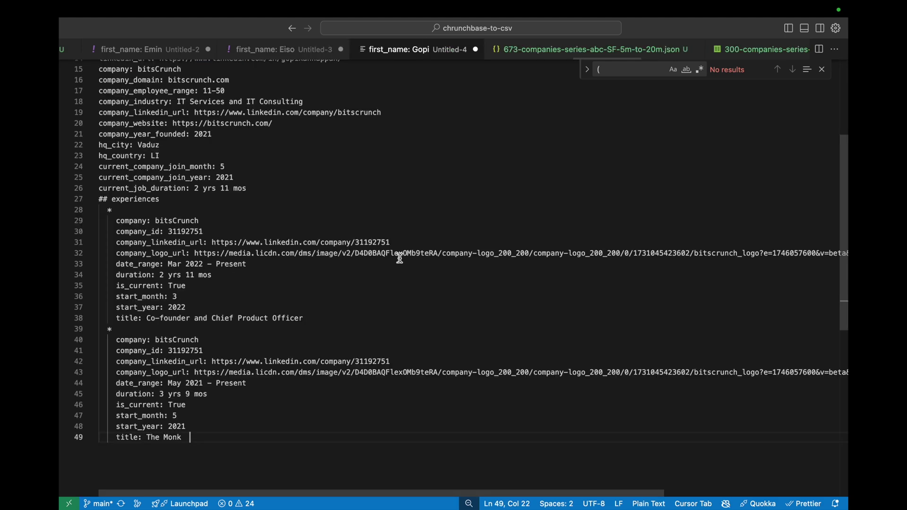
pyautogui.scroll(5, 447, 251)
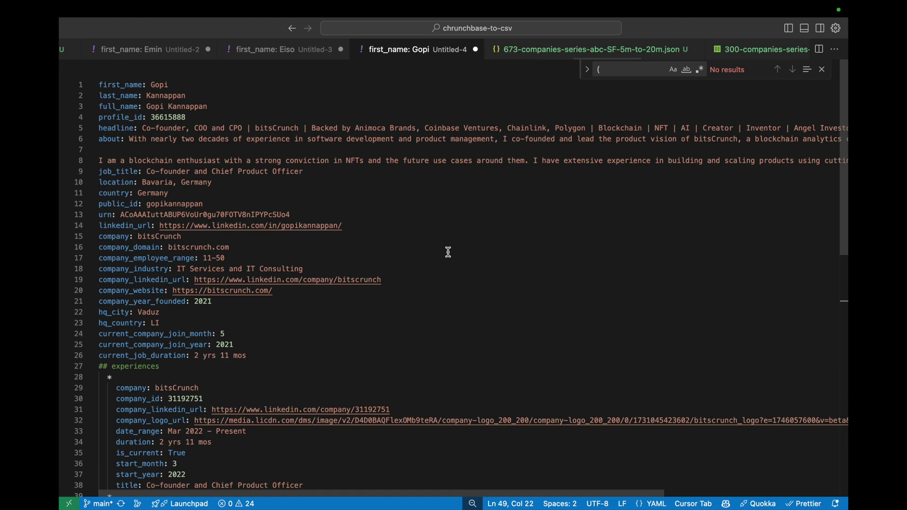
# Review row 2's about paragraphs and open its linkedin_url in the browser preview.
pyautogui.click(131, 138)
pyautogui.hscroll(15, 380, 167)
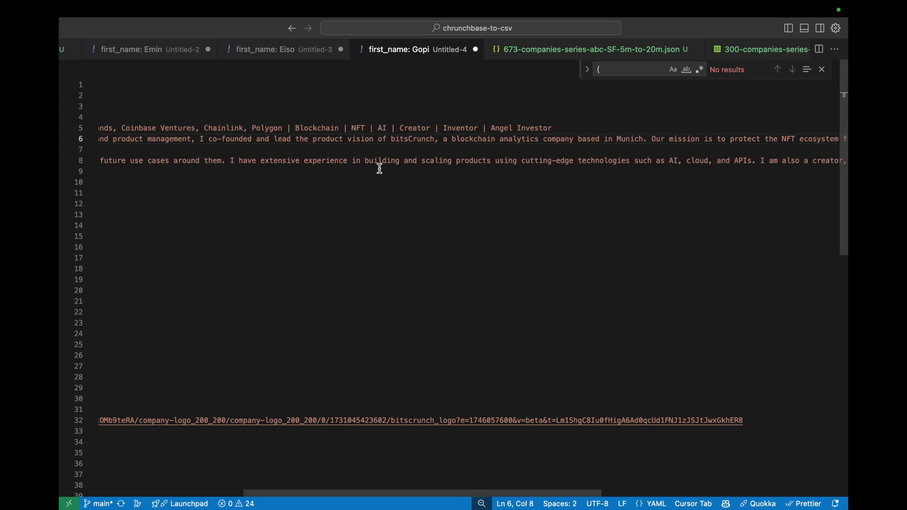
pyautogui.hscroll(-15, 380, 168)
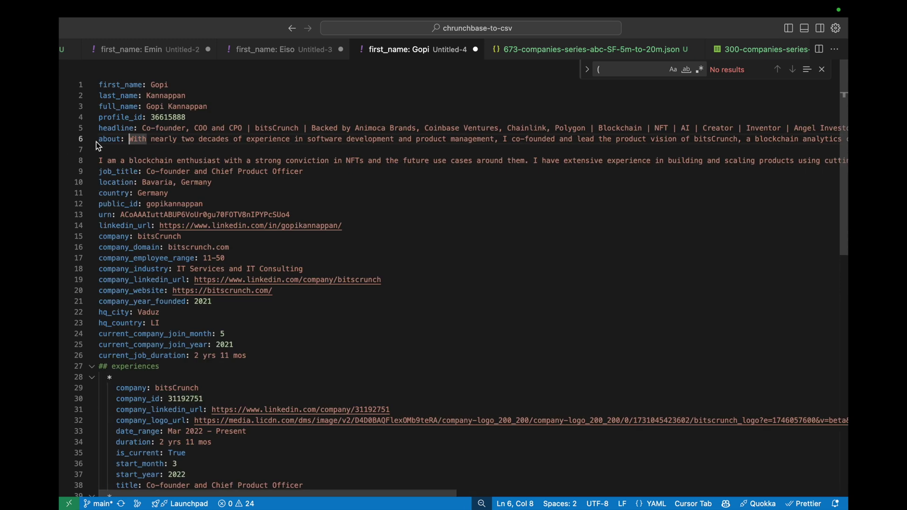
pyautogui.tripleClick(107, 139)
pyautogui.tripleClick(156, 161)
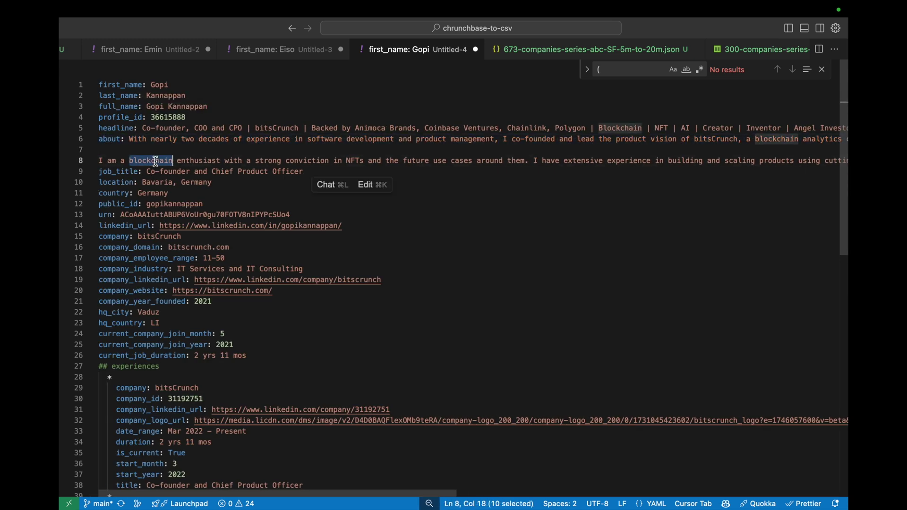
pyautogui.click(287, 225)
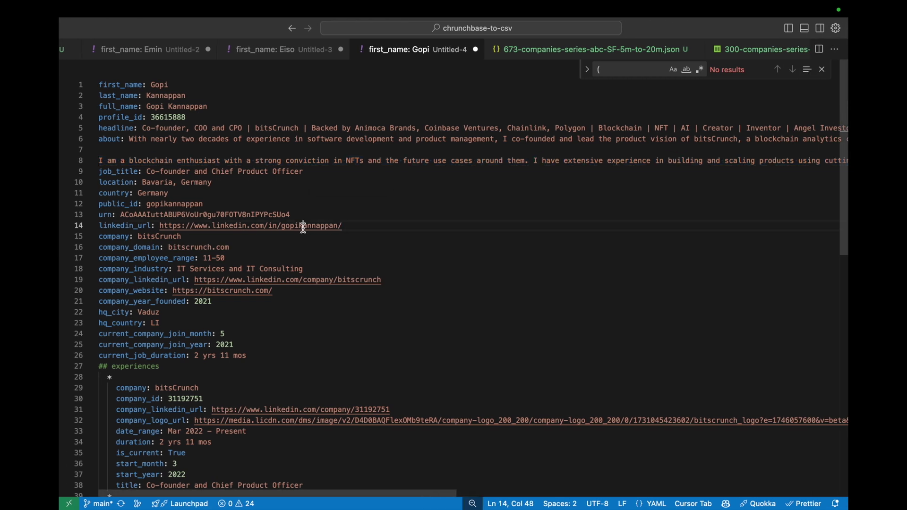
pyautogui.click(287, 226)
pyautogui.press('super+d')
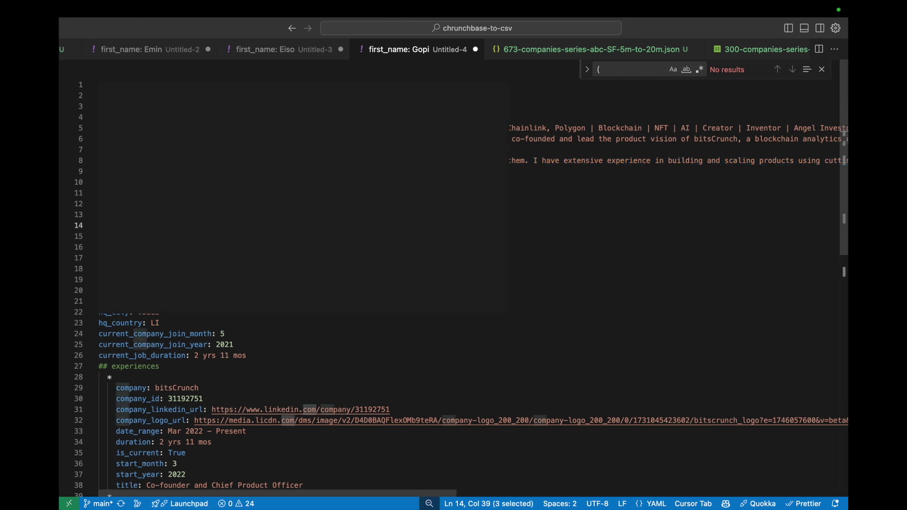
pyautogui.keyDown('super'); pyautogui.click(304, 226); pyautogui.keyUp('super')
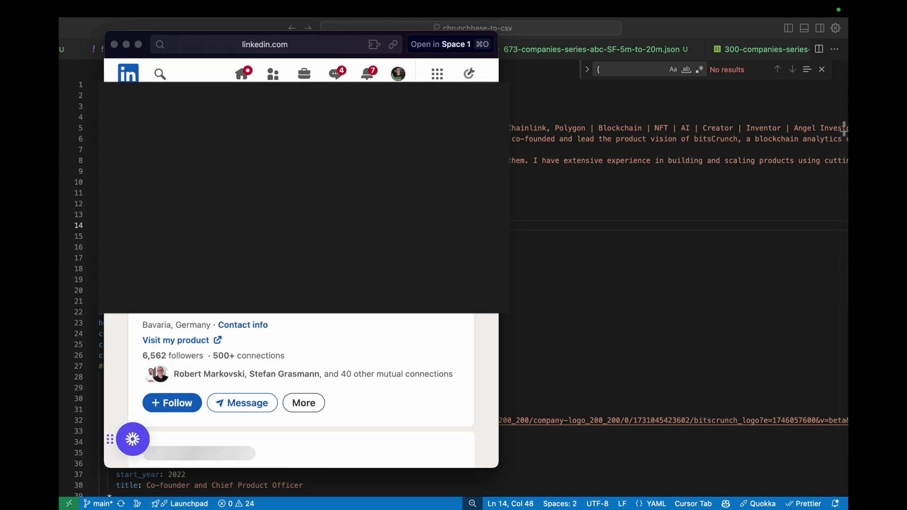
# Scroll the co-founder's LinkedIn Experience and Education to compare with the extracted record.
pyautogui.hotkey('ctrl', 'alt', 'Right')
pyautogui.scroll(-5, 651, 412)
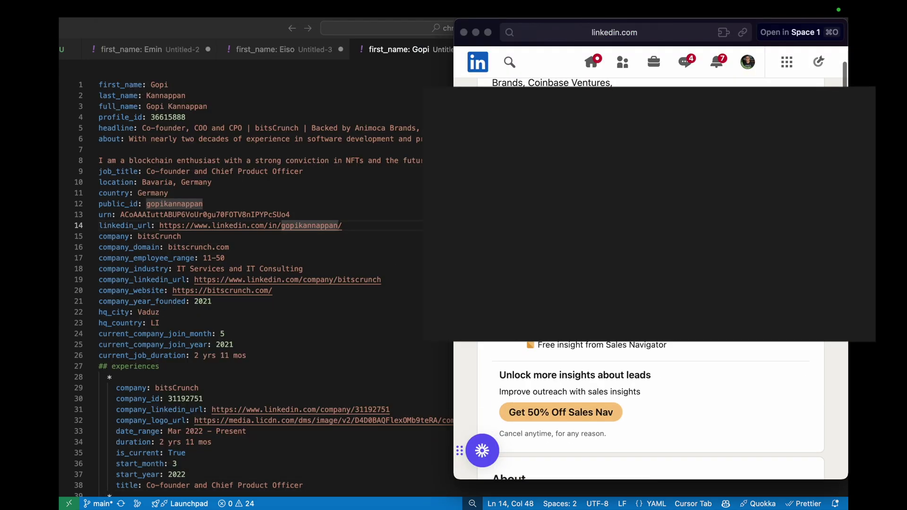
pyautogui.scroll(-5, 651, 411)
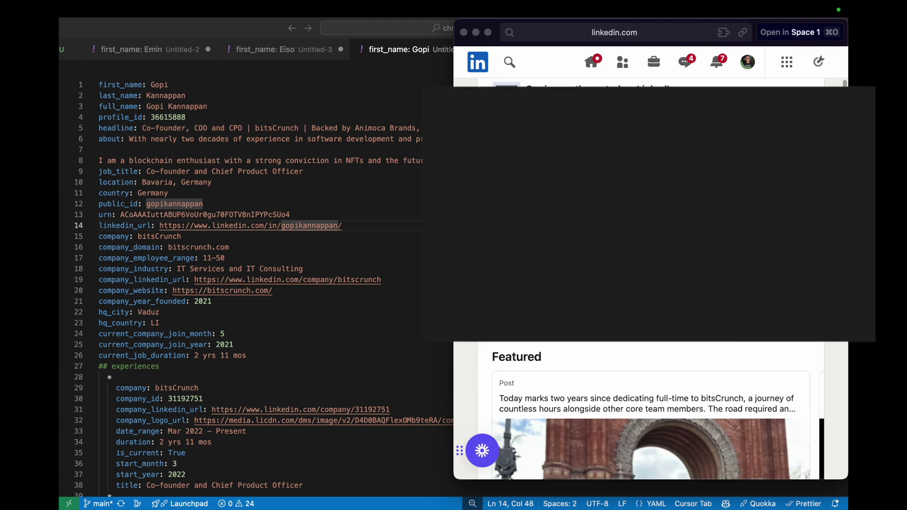
pyautogui.scroll(2, 699, 295)
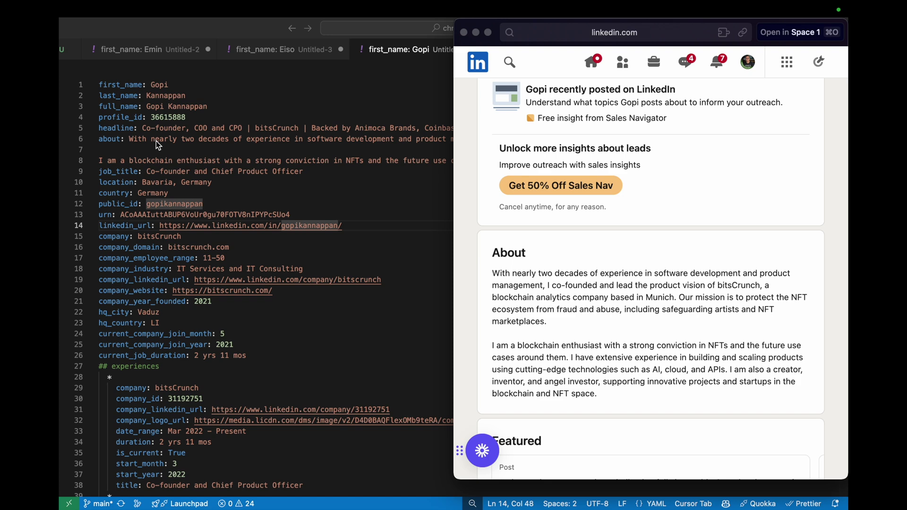
pyautogui.scroll(-5, 228, 236)
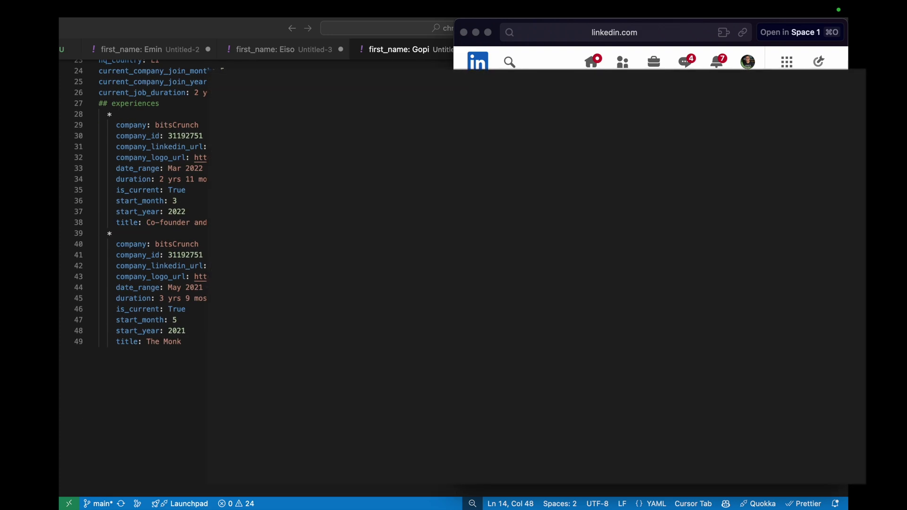
pyautogui.scroll(-7, 764, 272)
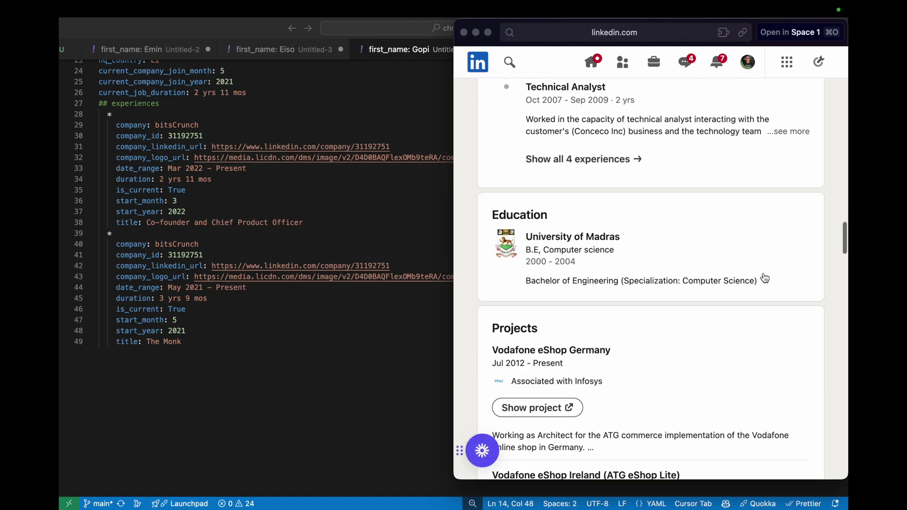
pyautogui.scroll(-1, 765, 278)
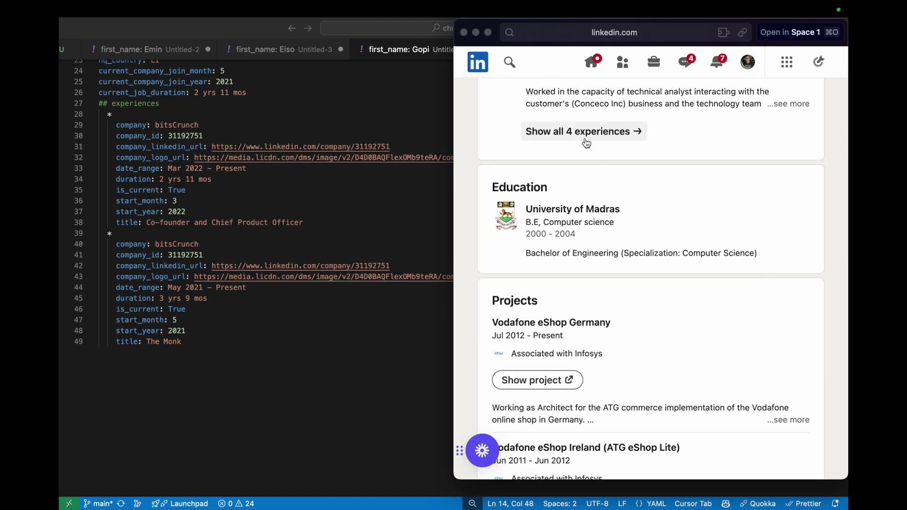
pyautogui.scroll(5, 584, 170)
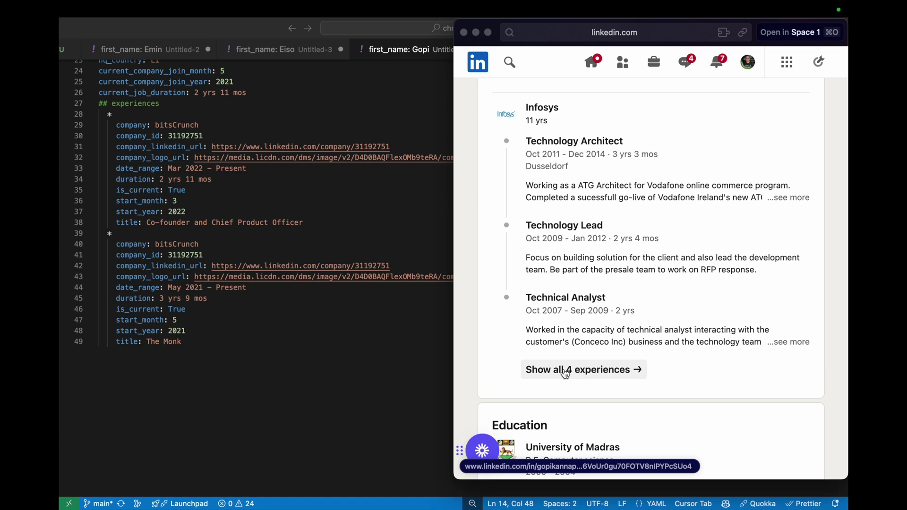
pyautogui.scroll(2, 566, 374)
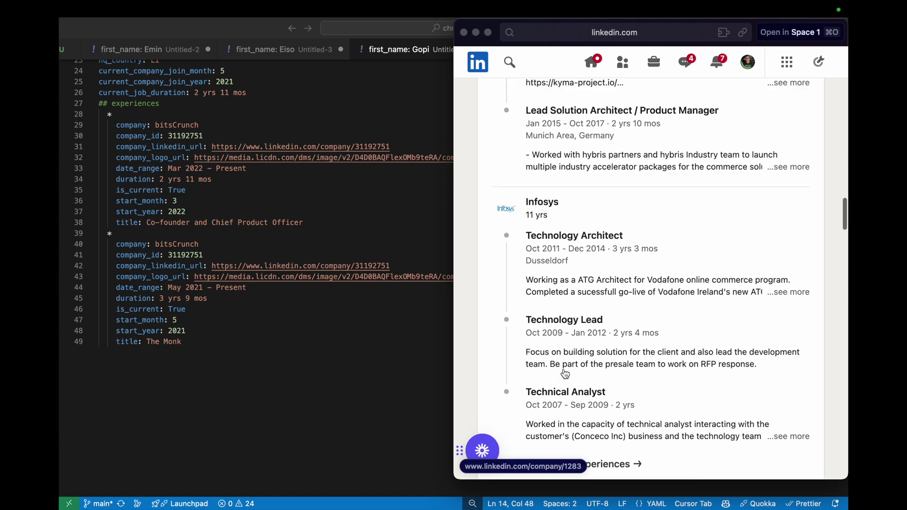
pyautogui.scroll(8, 566, 374)
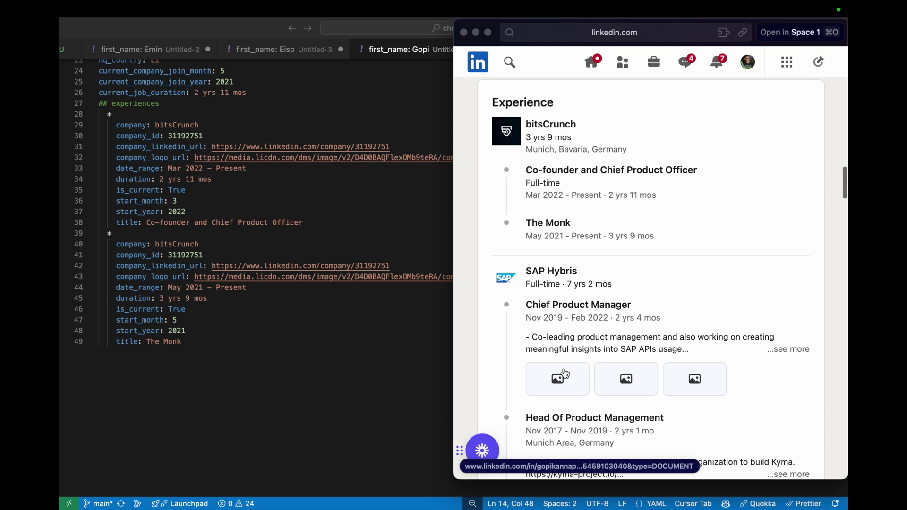
pyautogui.scroll(1, 566, 374)
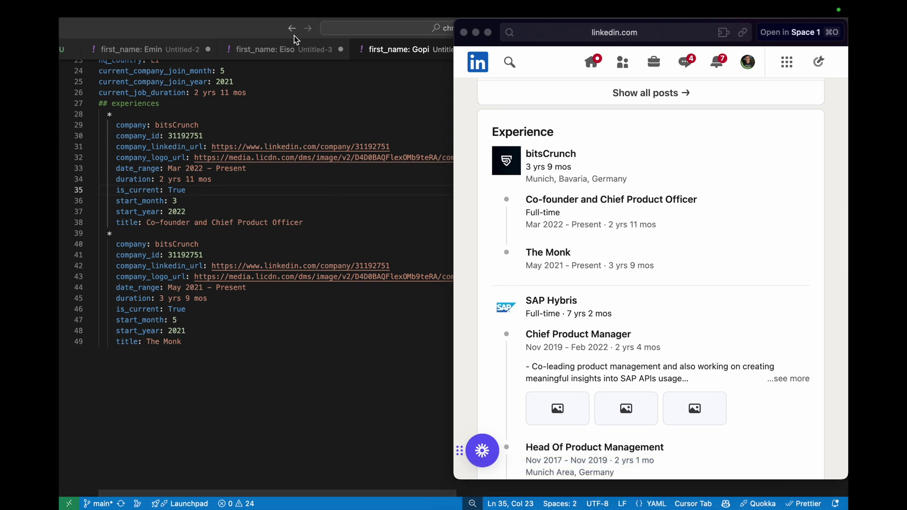
# Show the next extracted profile and follow its company_linkedin_url link on line 16.
pyautogui.click(273, 51)
pyautogui.scroll(-4, 243, 264)
pyautogui.scroll(3, 243, 269)
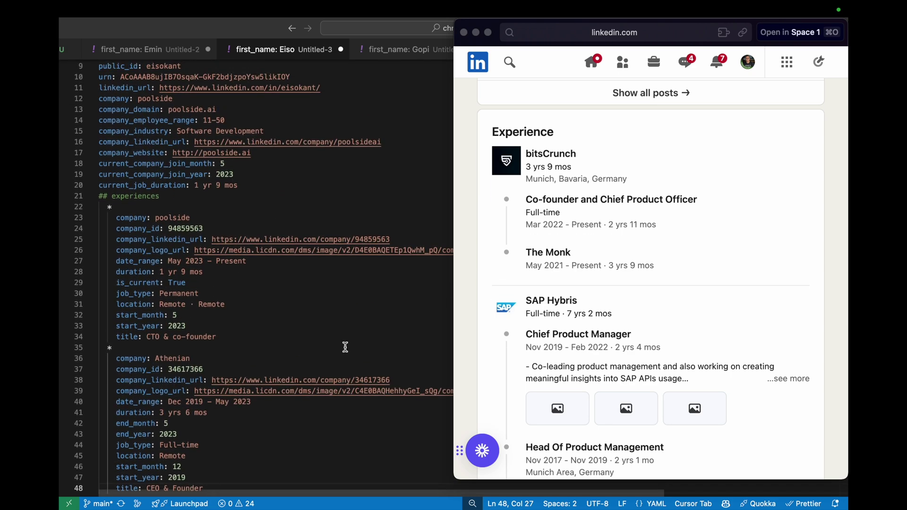
pyautogui.scroll(3, 344, 341)
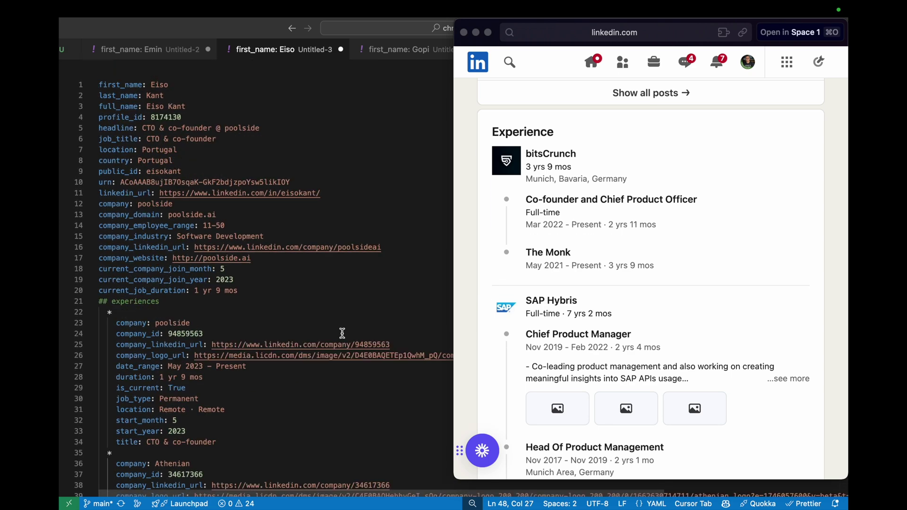
pyautogui.keyDown('super'); pyautogui.click(305, 247); pyautogui.keyUp('super')
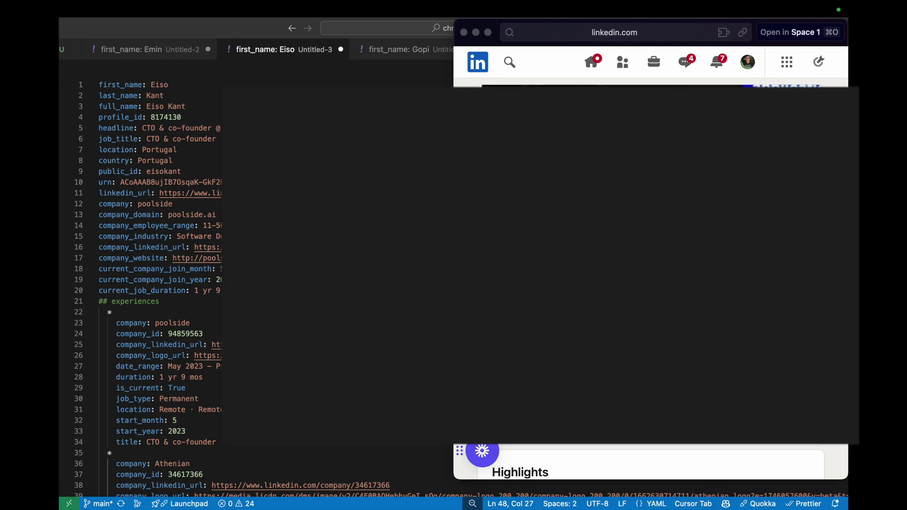
pyautogui.hotkey('ctrl', 'Left')
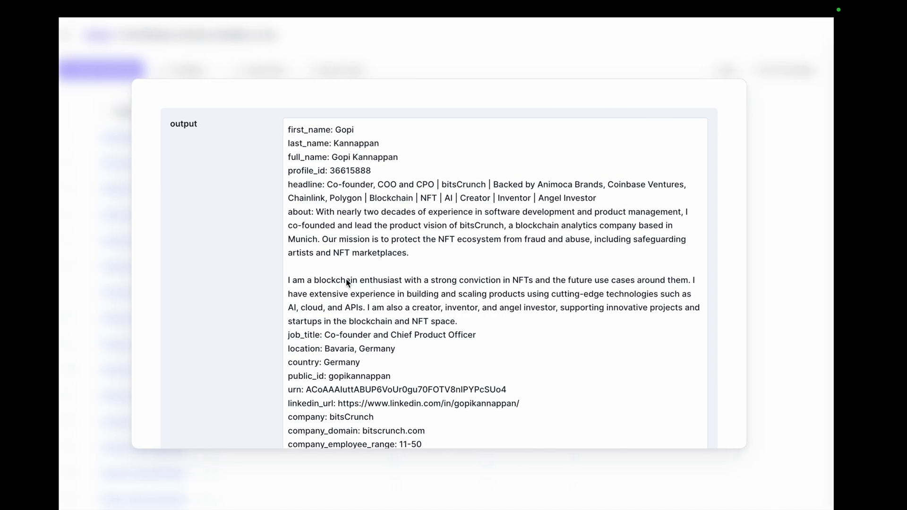
# Copy row 4's full profile output into a new untitled Cursor file.
pyautogui.press('Escape')
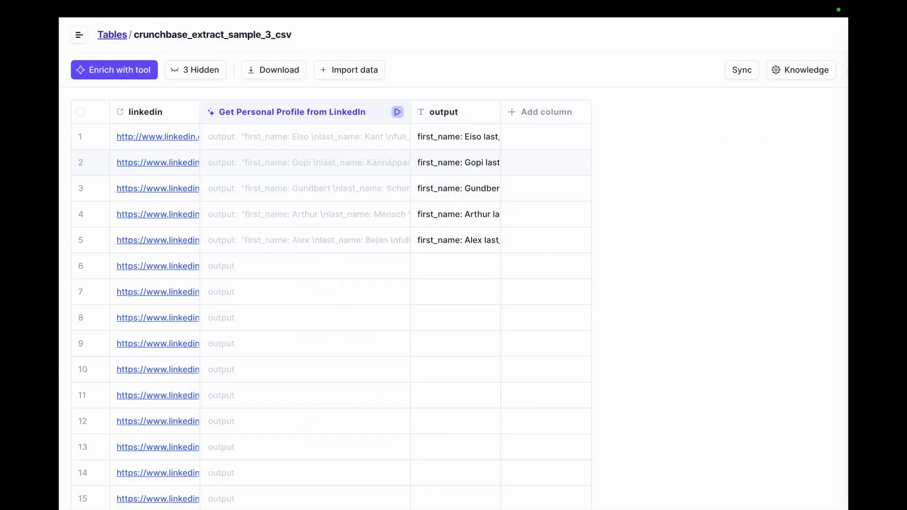
pyautogui.click(479, 211)
pyautogui.click(489, 212)
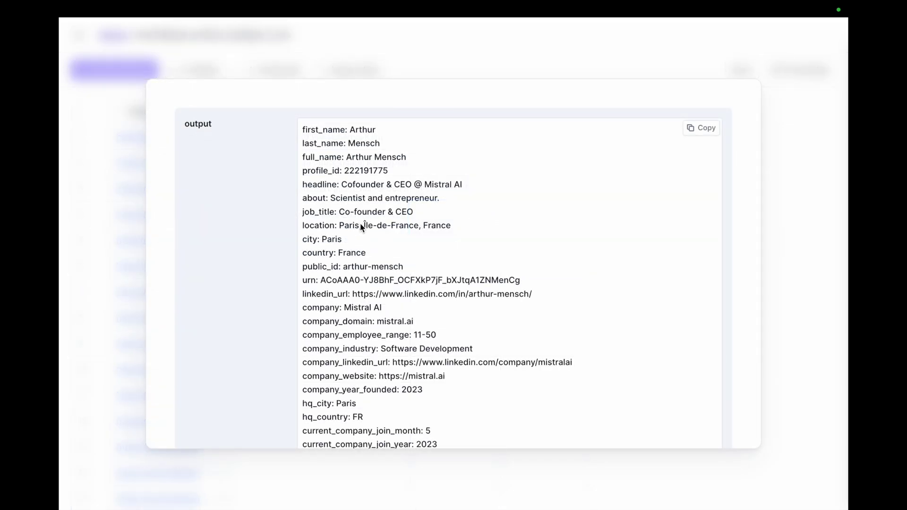
pyautogui.click(707, 129)
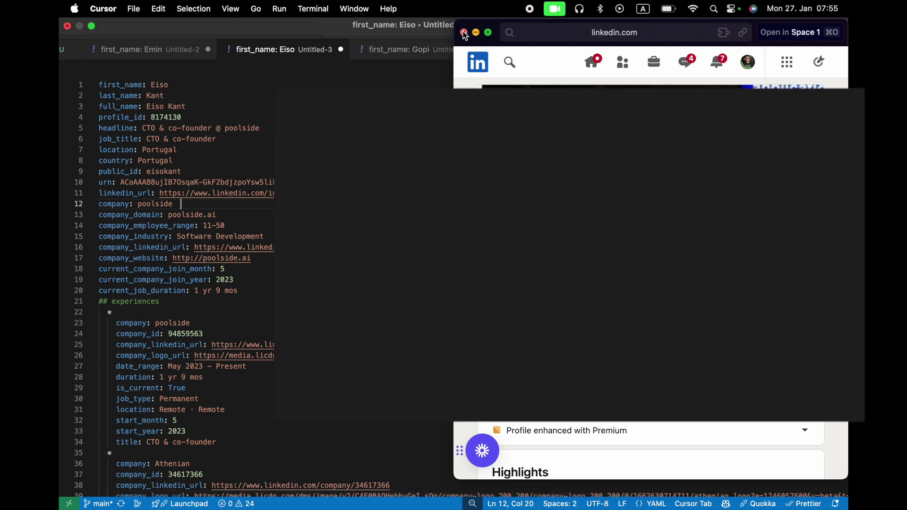
pyautogui.click(464, 32)
pyautogui.press('super+p')
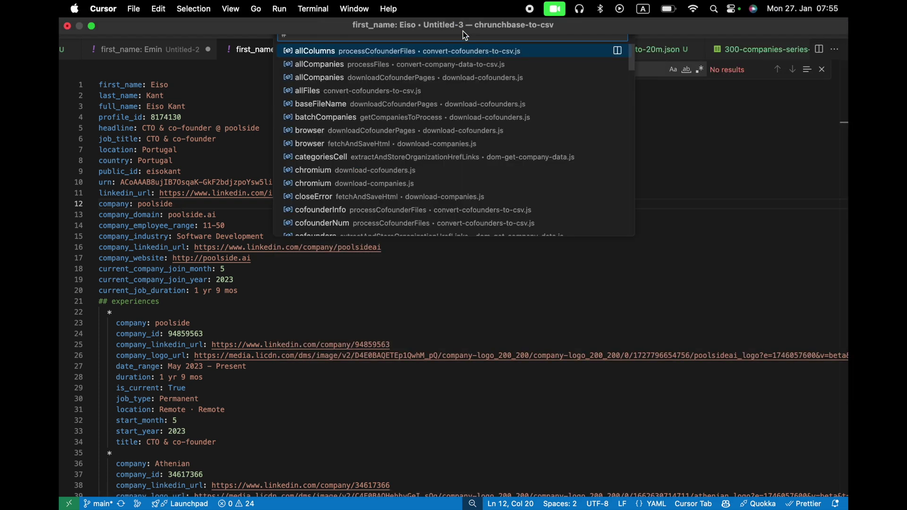
pyautogui.press('Escape')
pyautogui.click(470, 174)
pyautogui.hotkey('ctrl', 'n')
pyautogui.hotkey('ctrl', 'v')
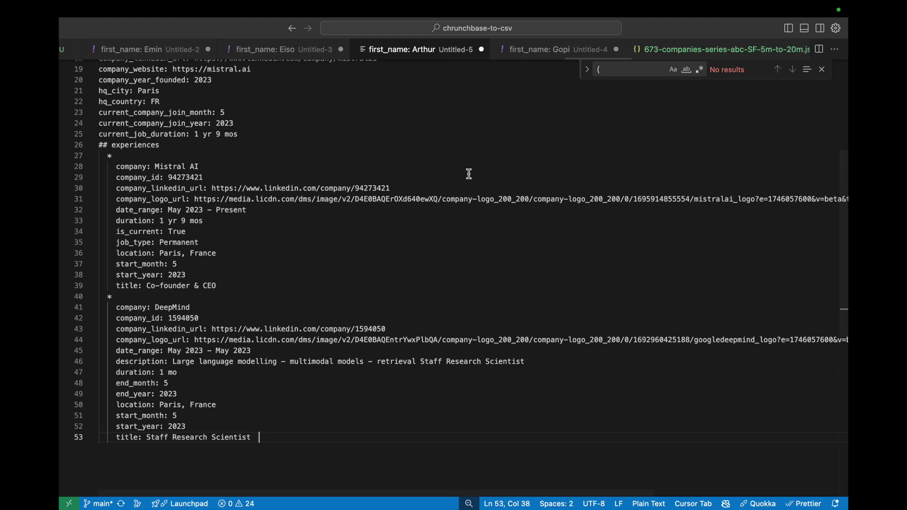
pyautogui.scroll(5, 469, 174)
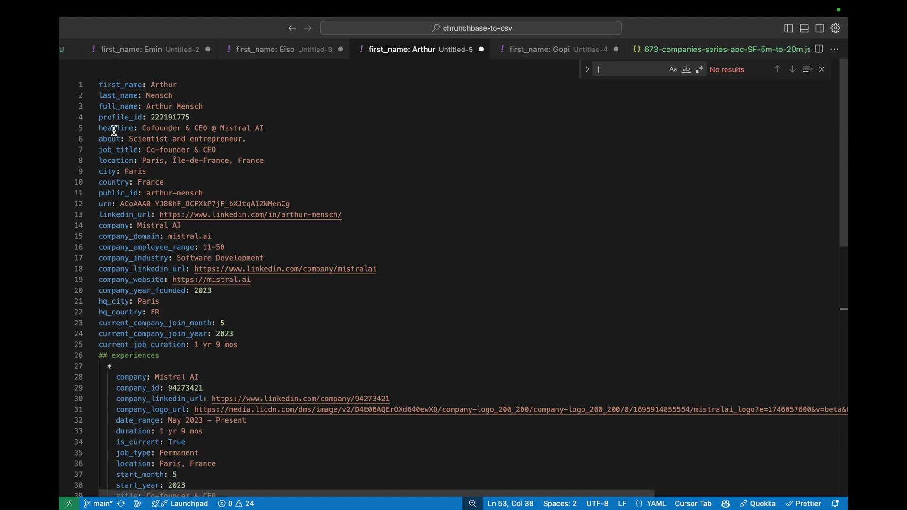
# Compare row 4's About value 'Scientist and entrepreneur.' with the About text on its LinkedIn page.
pyautogui.moveTo(129, 139); pyautogui.dragTo(247, 139)
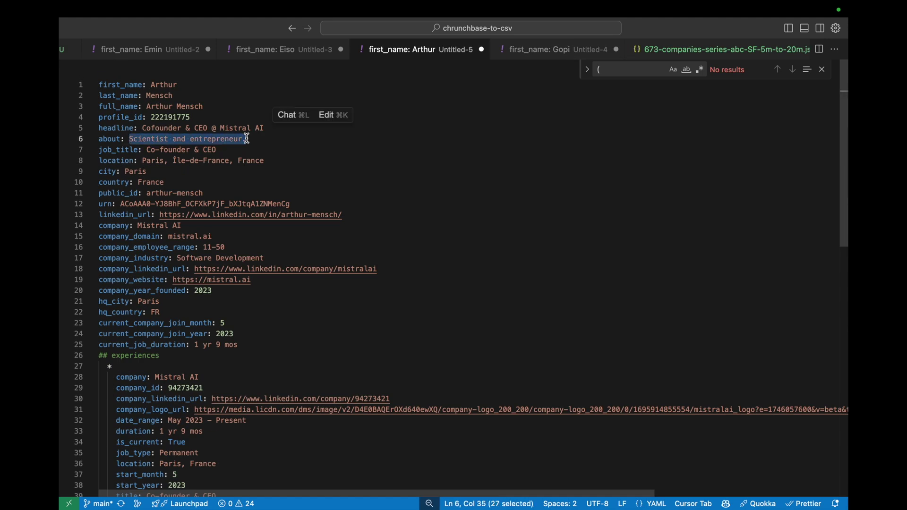
pyautogui.click(274, 215)
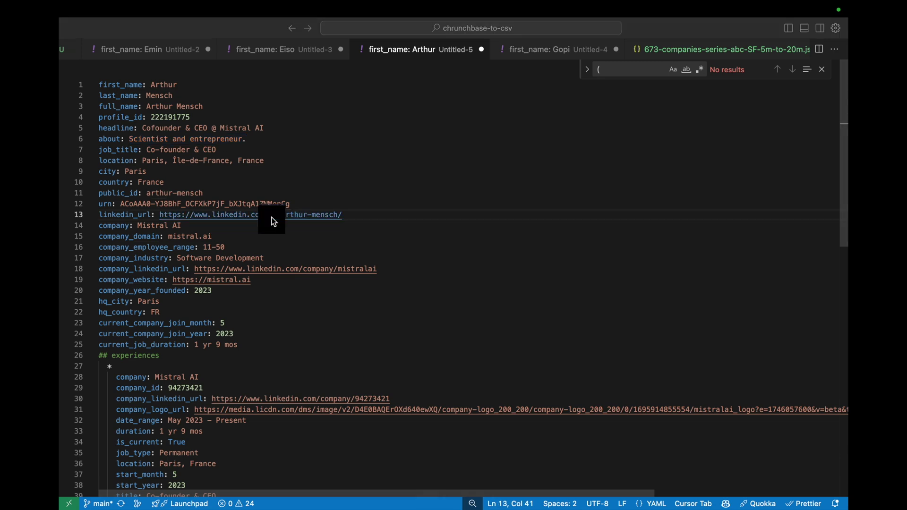
pyautogui.keyDown('super'); pyautogui.click(274, 216); pyautogui.keyUp('super')
pyautogui.scroll(-4, 255, 286)
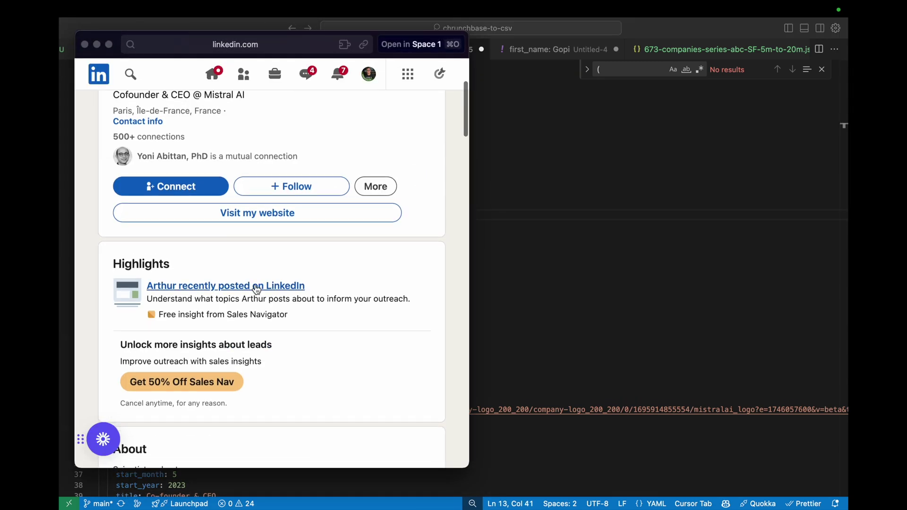
pyautogui.scroll(-8, 255, 286)
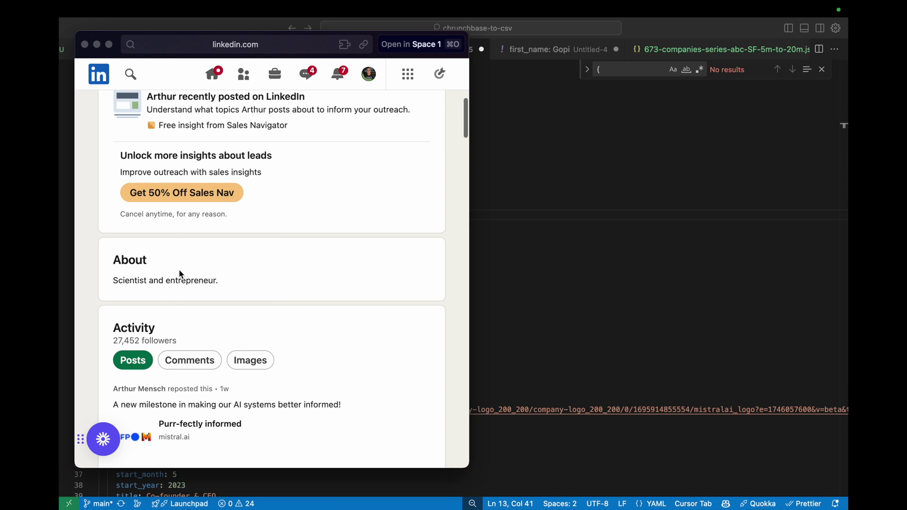
pyautogui.moveTo(113, 280); pyautogui.dragTo(219, 290)
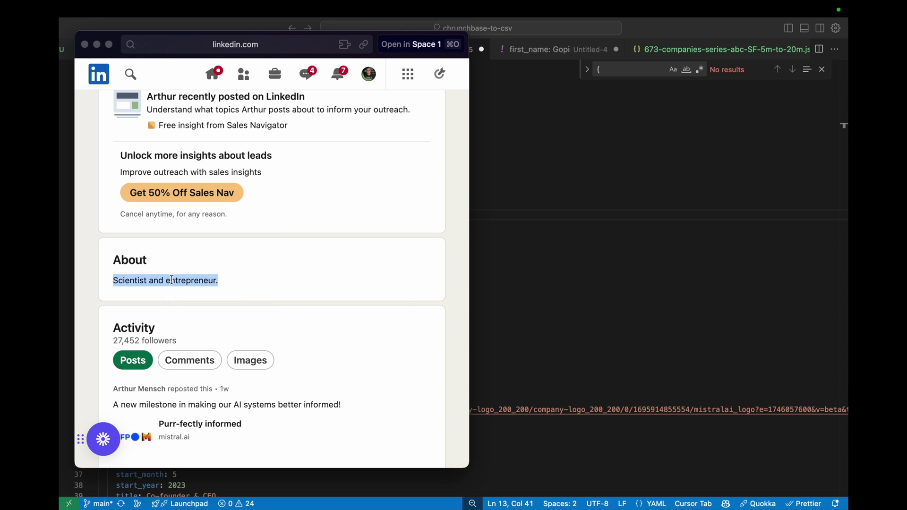
pyautogui.click(85, 44)
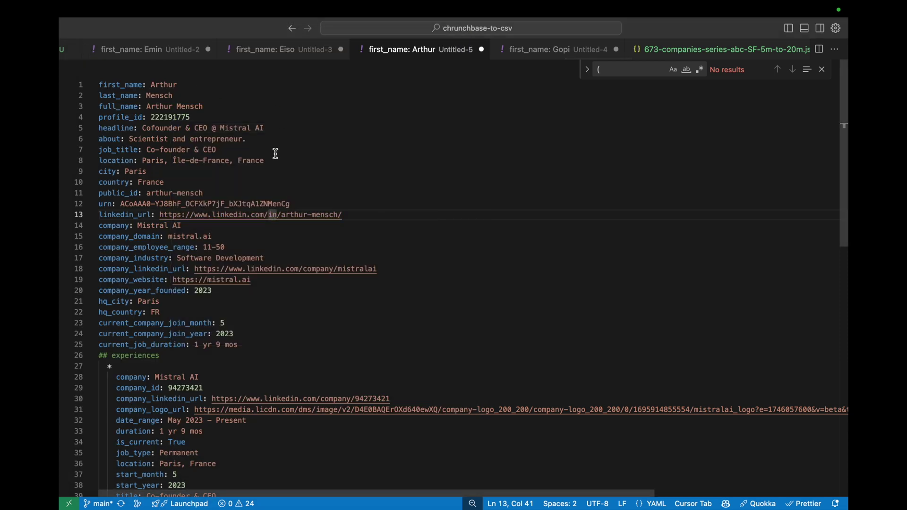
# Return to the Relevance AI table and start running the profile tool on more rows.
pyautogui.hotkey('ctrl', 'Left')
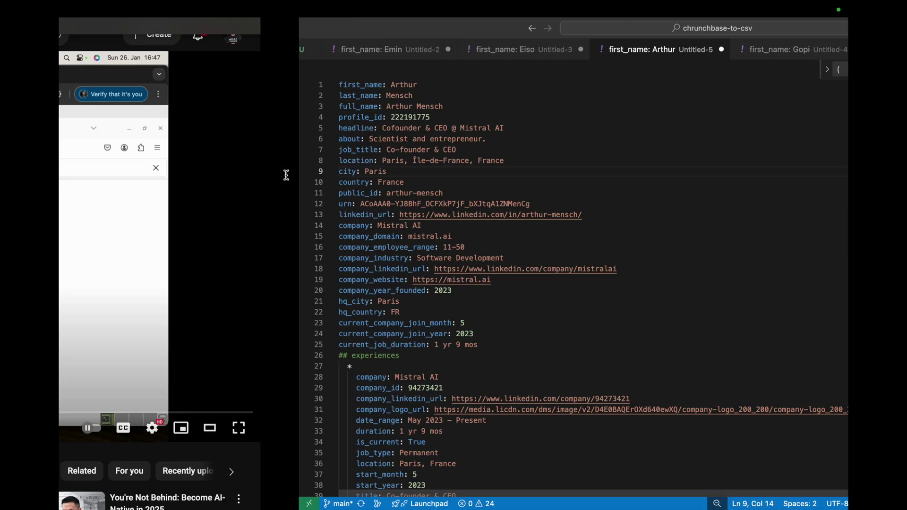
pyautogui.hotkey('ctrl', 'Left')
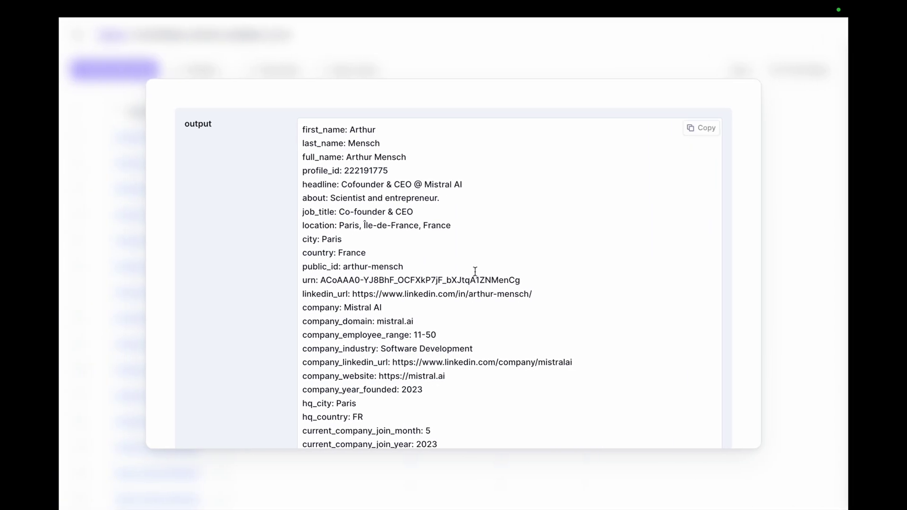
pyautogui.press('Escape')
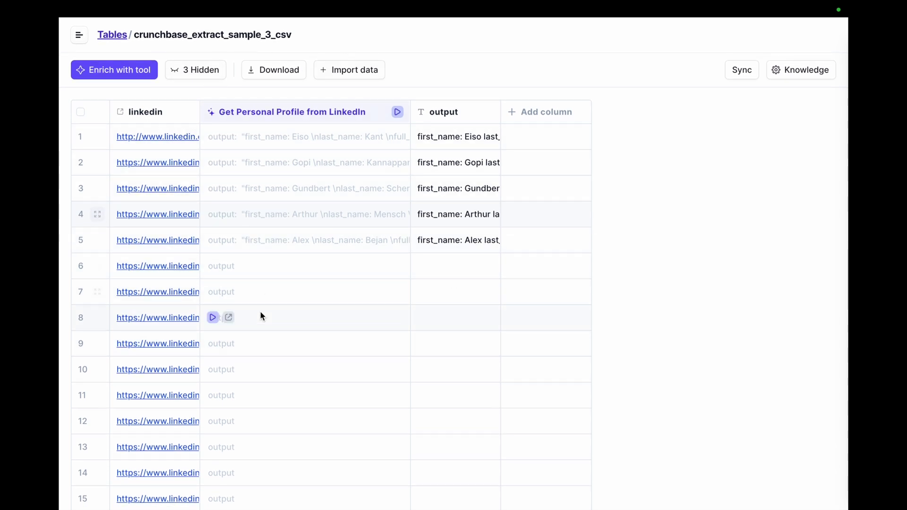
pyautogui.click(397, 114)
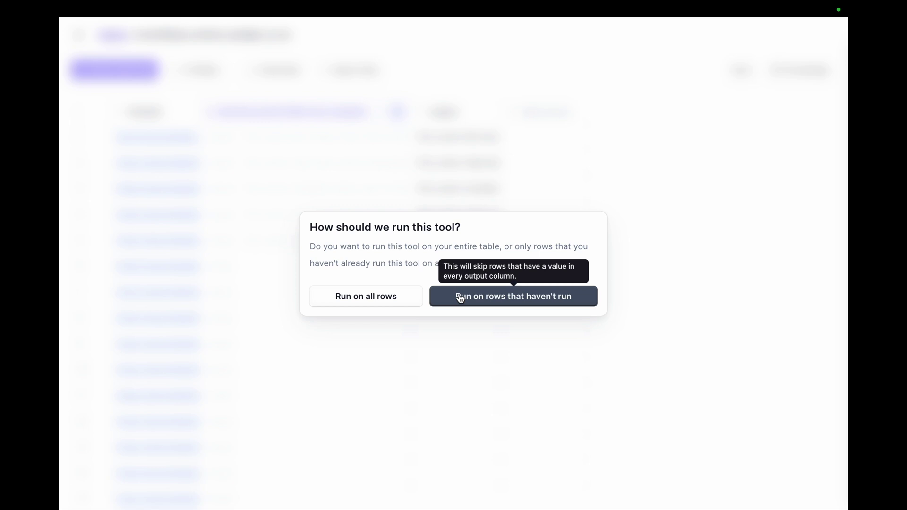
# Run the profile enrichment on all rows, scroll to check progress, then bring up Mission Control.
pyautogui.click(366, 302)
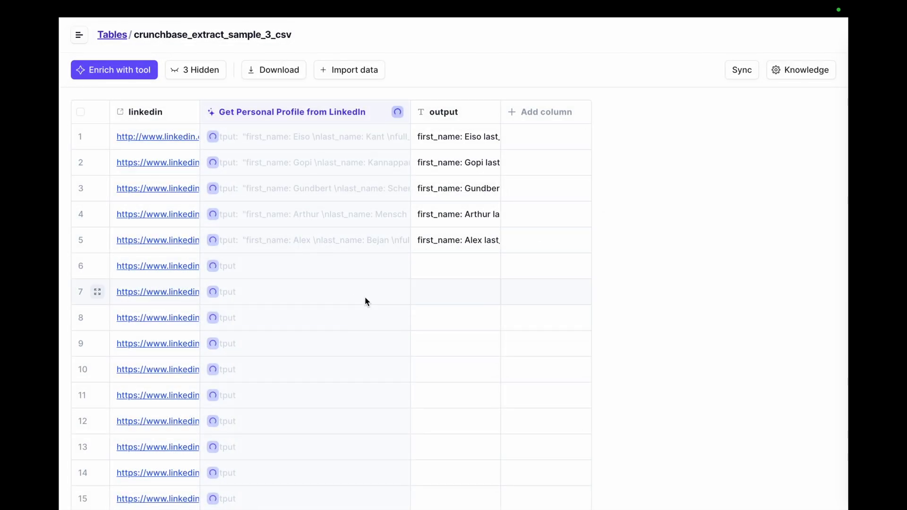
pyautogui.scroll(-7, 365, 301)
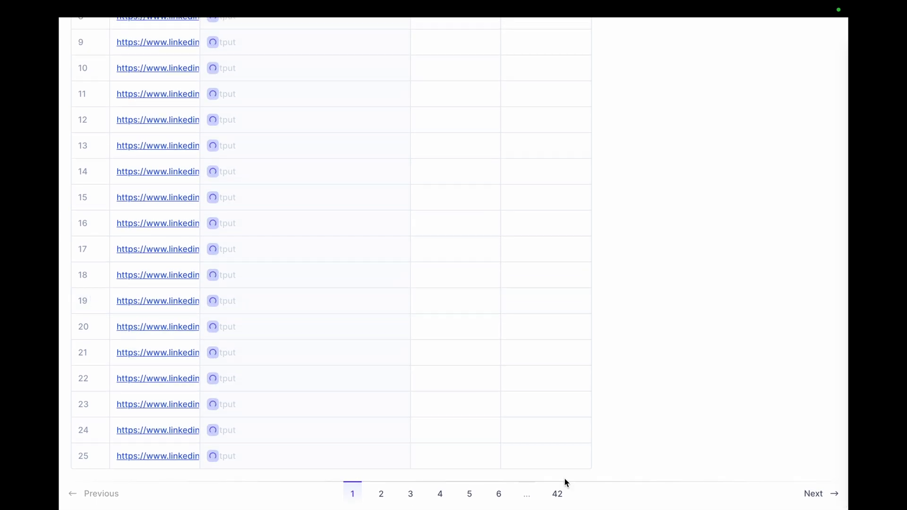
pyautogui.scroll(7, 356, 63)
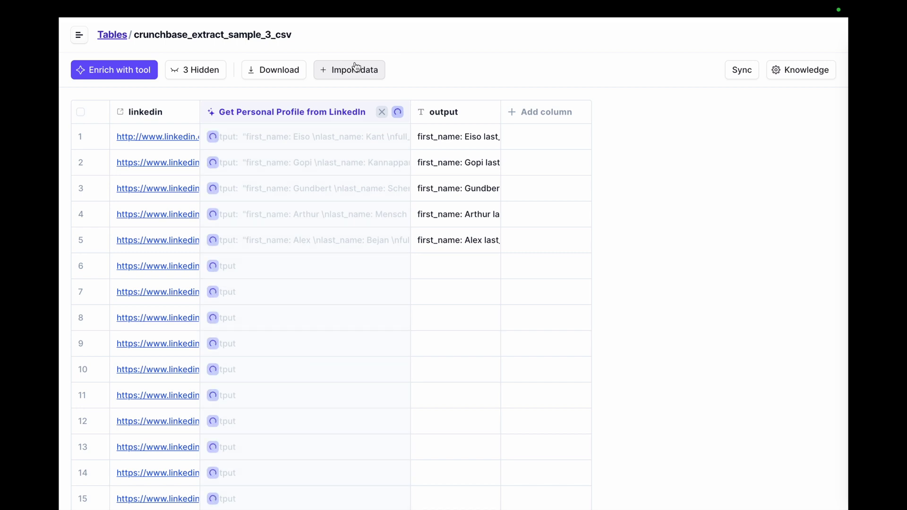
pyautogui.hotkey('ctrl', 'Right')
pyautogui.hotkey('ctrl', 'Up')
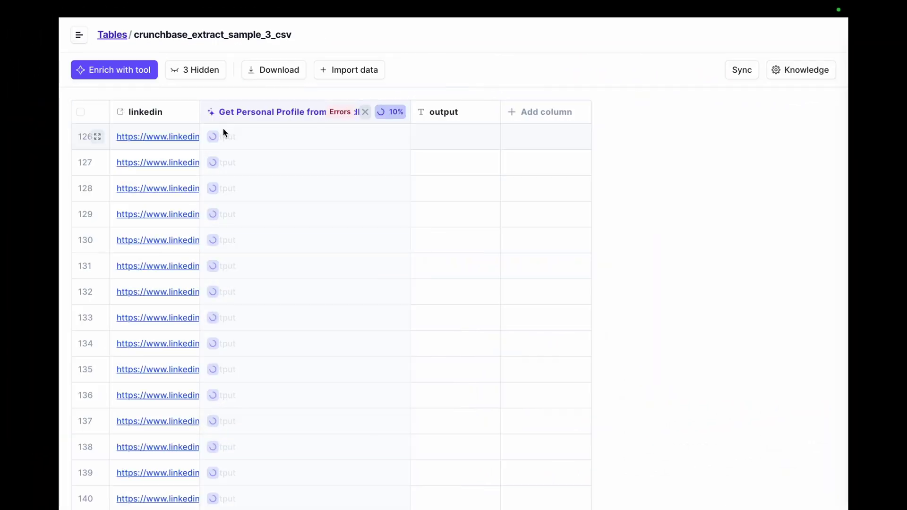
pyautogui.scroll(-10, 223, 128)
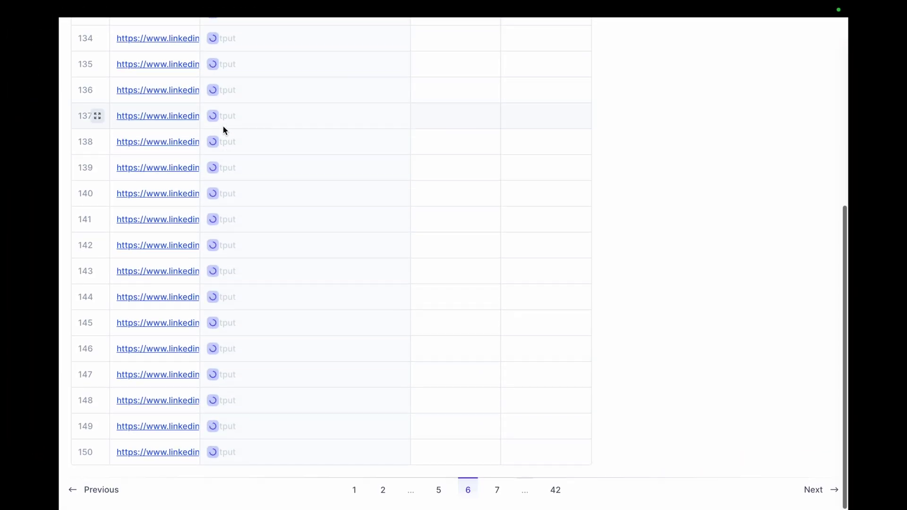
# Check the 10% progress badge, page through results 1–3, and select row 66's 404 error code.
pyautogui.click(356, 493)
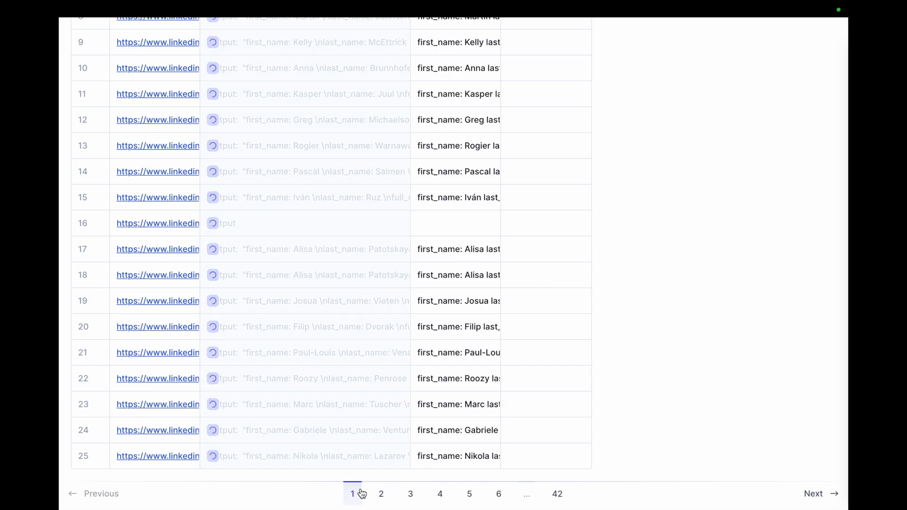
pyautogui.scroll(6, 365, 207)
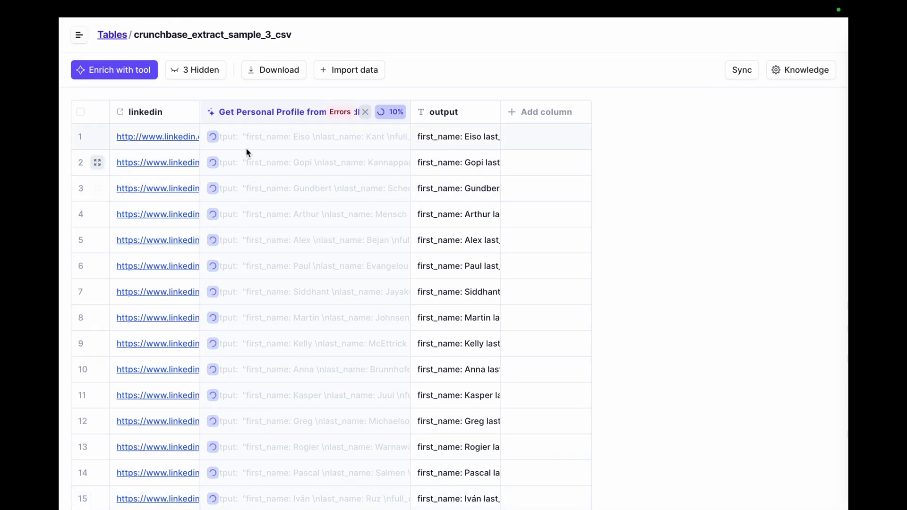
pyautogui.moveTo(388, 115)
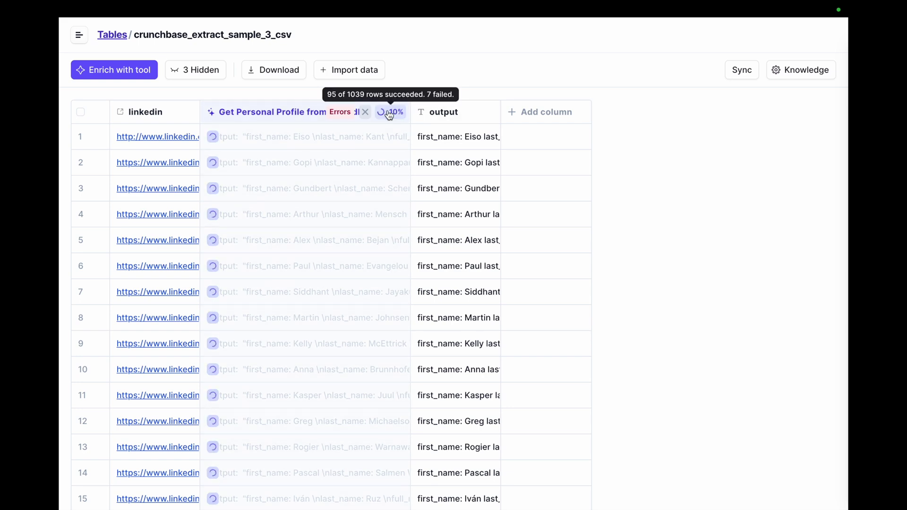
pyautogui.scroll(-4, 342, 285)
pyautogui.scroll(-3, 341, 286)
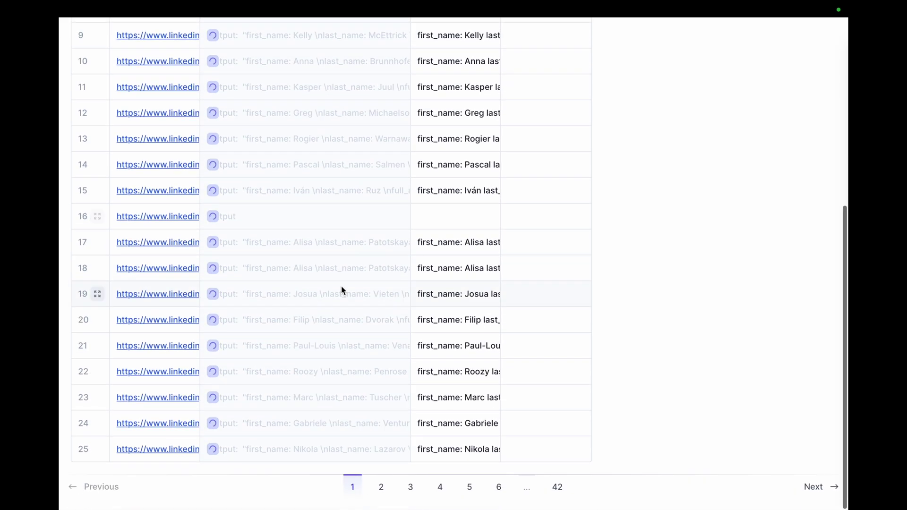
pyautogui.click(383, 496)
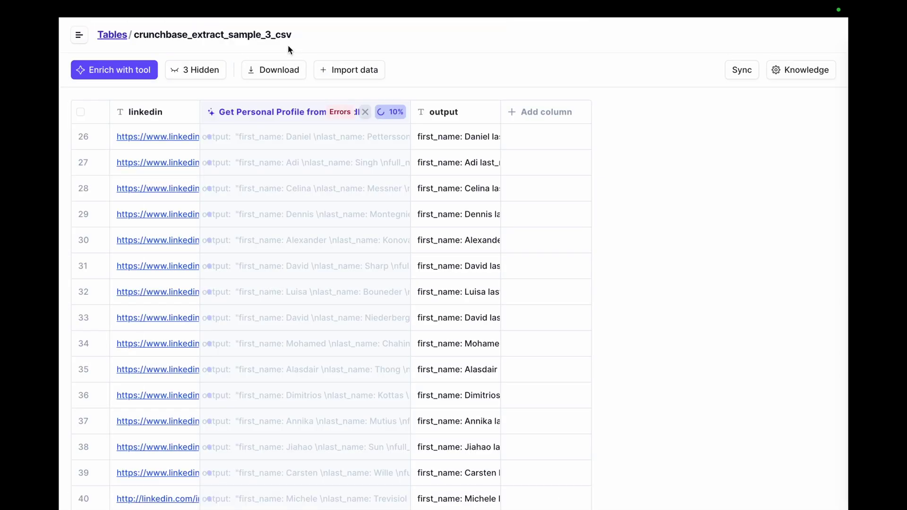
pyautogui.scroll(-5, 367, 258)
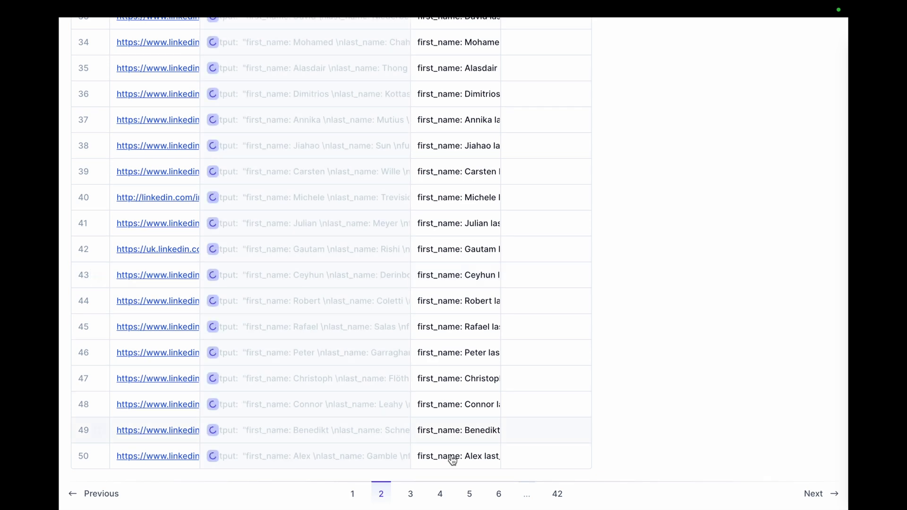
pyautogui.click(411, 496)
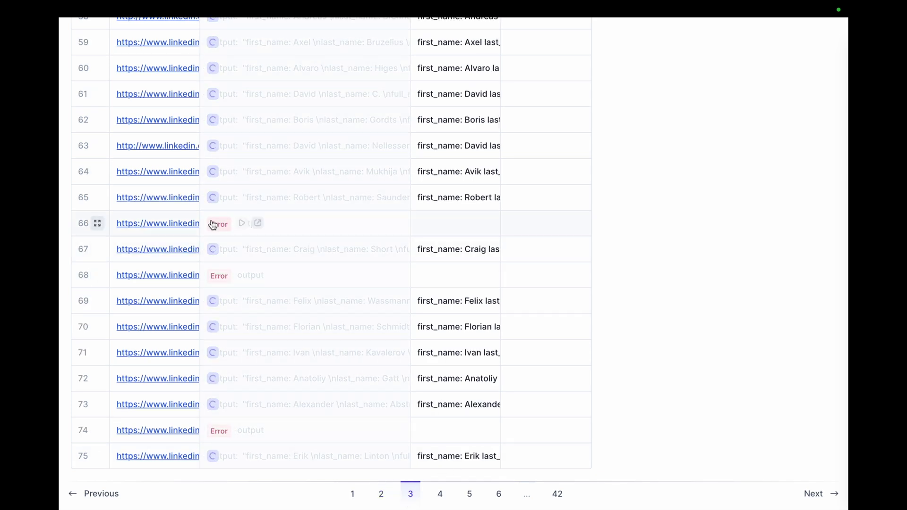
pyautogui.moveTo(212, 225)
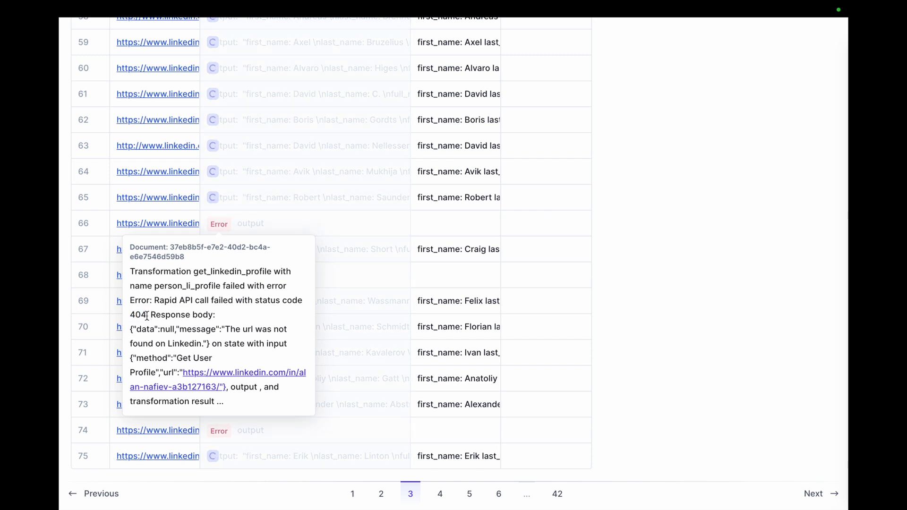
pyautogui.moveTo(147, 316)
pyautogui.mouseDown()
pyautogui.moveTo(186, 286)
pyautogui.moveTo(180, 301)
pyautogui.moveTo(132, 316)
pyautogui.mouseUp()
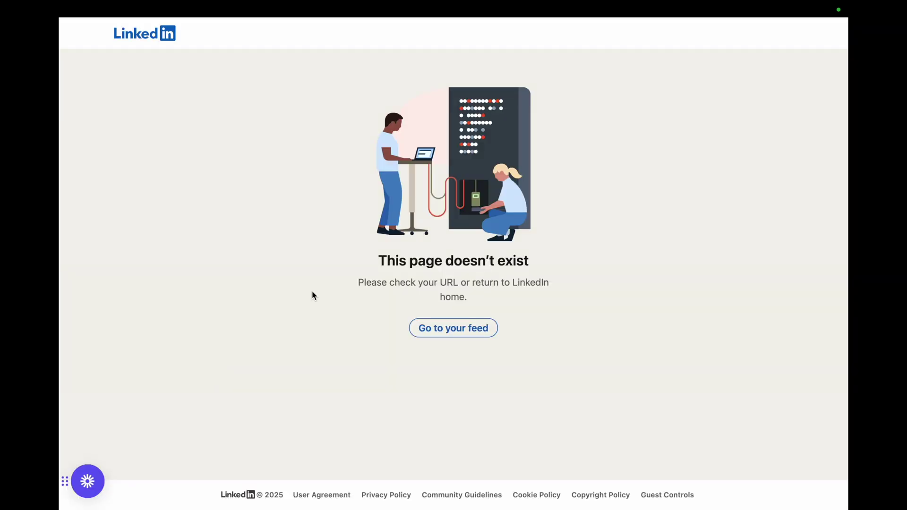
# Leave LinkedIn's 'This page doesn't exist' page and return to the Relevance AI results table.
pyautogui.press('super+t')
pyautogui.press('Return')
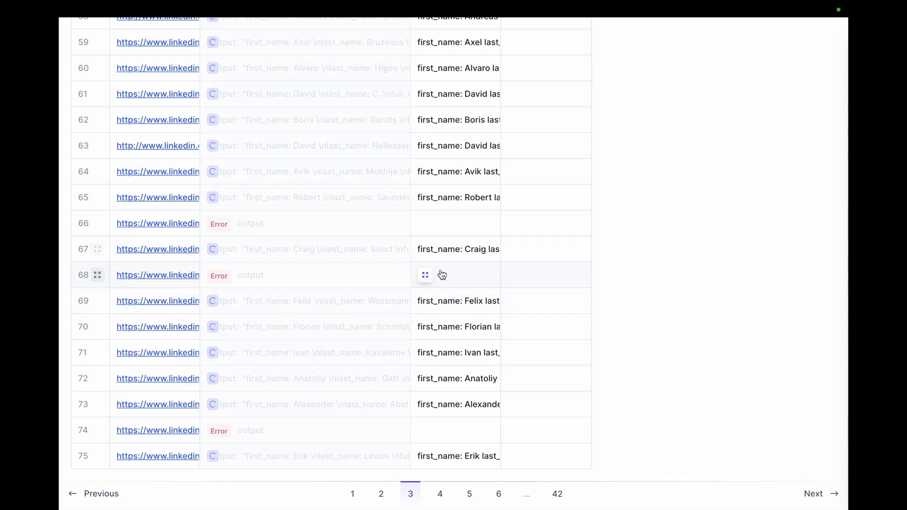
pyautogui.scroll(-2, 419, 289)
# Page through enrichment results pages 4, 5 and 6, then jump to final page 42 (rows 1026–1039).
pyautogui.click(441, 494)
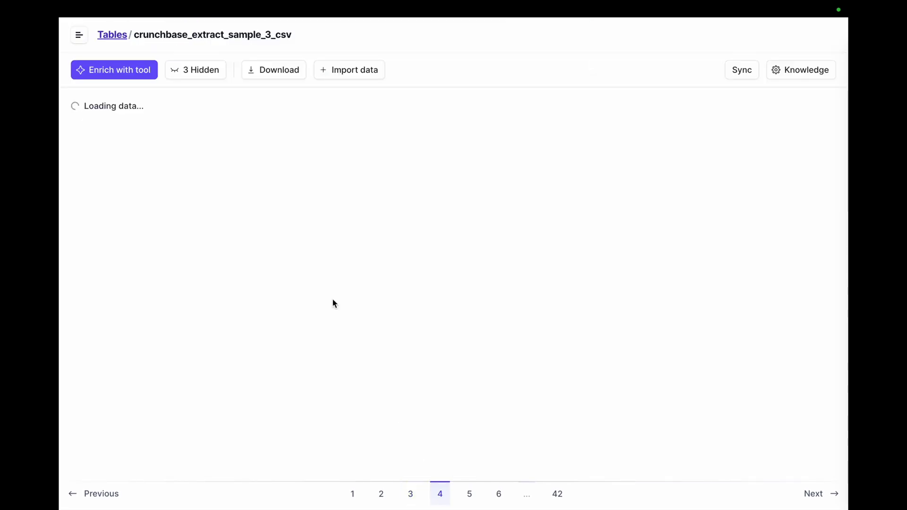
pyautogui.scroll(-6, 338, 233)
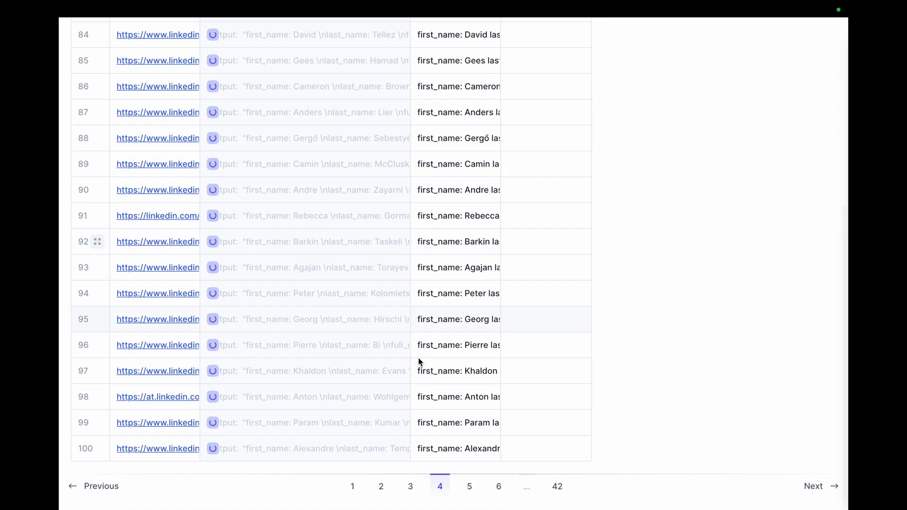
pyautogui.click(469, 494)
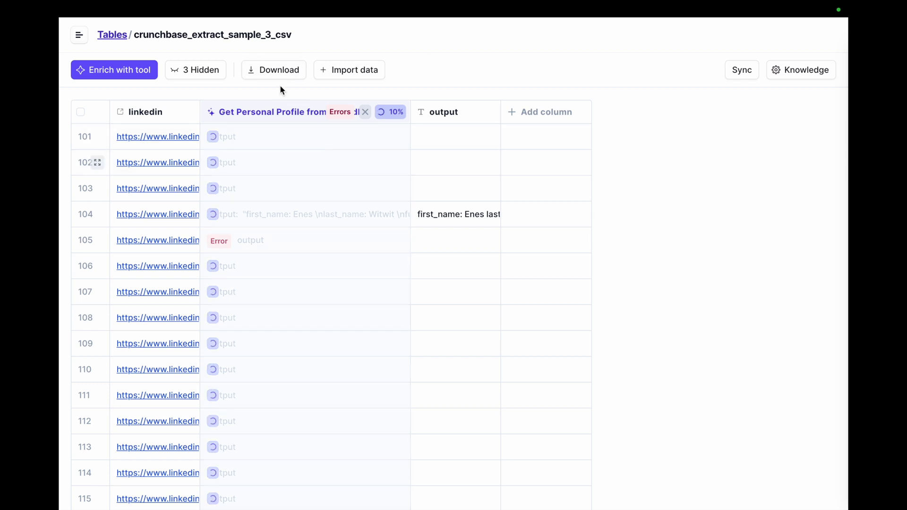
pyautogui.click(394, 118)
pyautogui.click(266, 111)
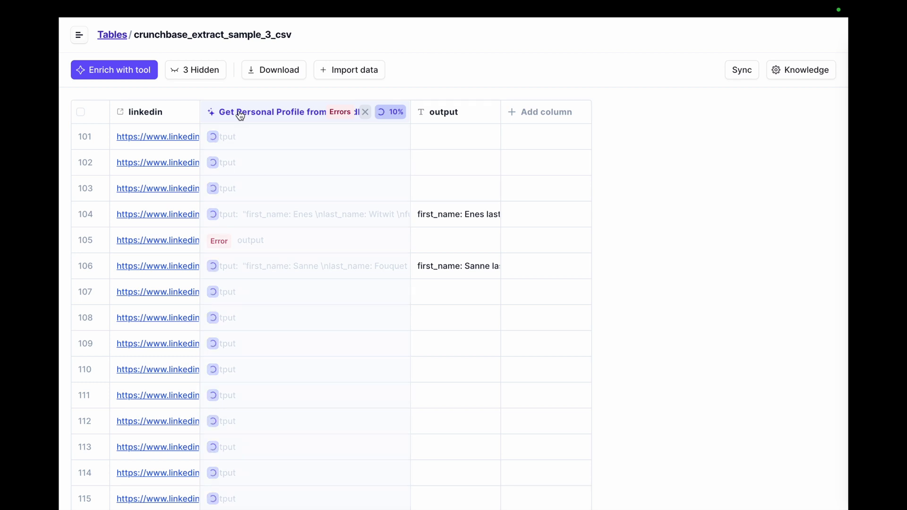
pyautogui.scroll(-2, 241, 115)
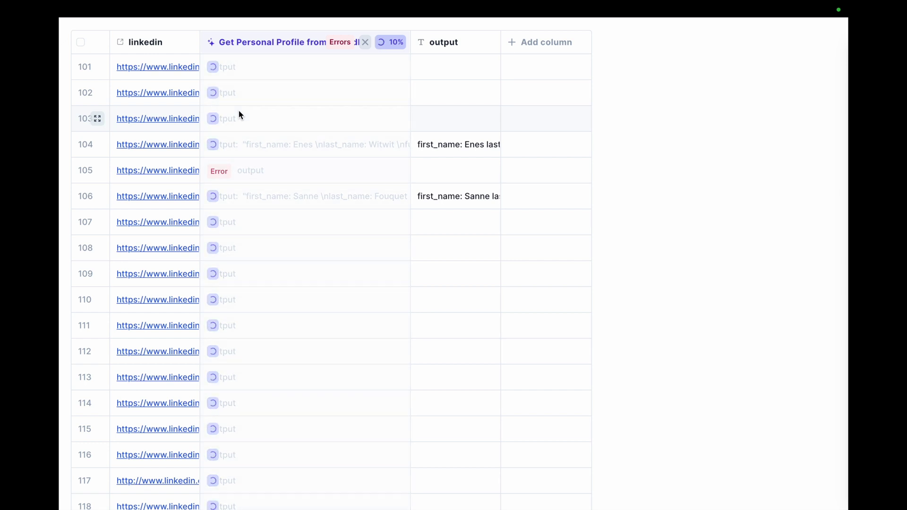
pyautogui.scroll(-3, 239, 111)
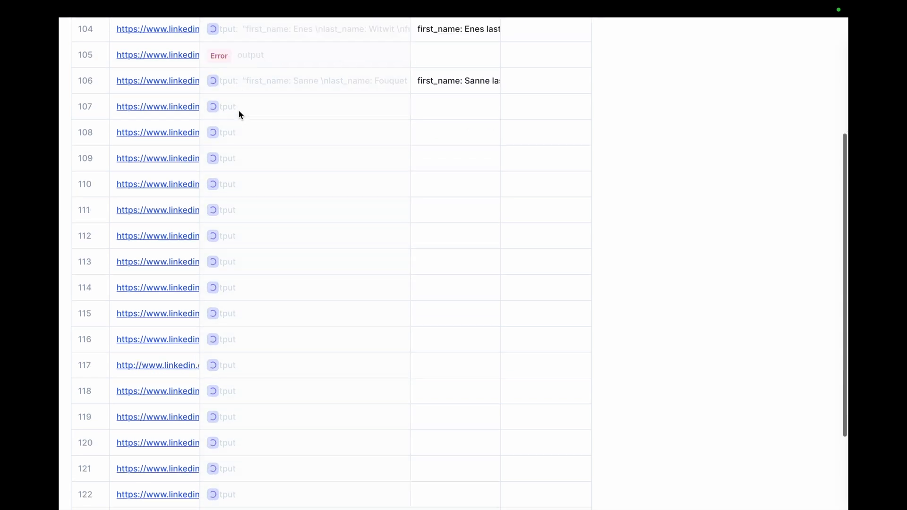
pyautogui.scroll(-5, 239, 111)
pyautogui.click(495, 492)
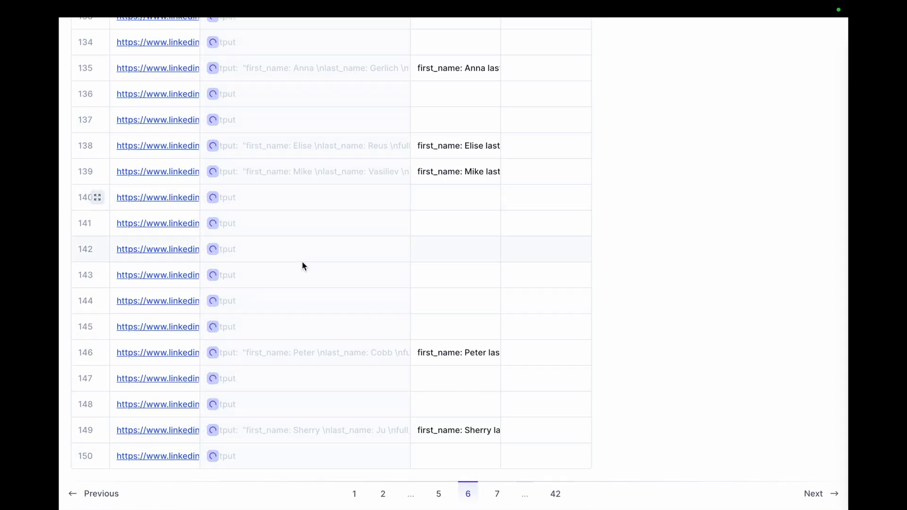
pyautogui.click(555, 494)
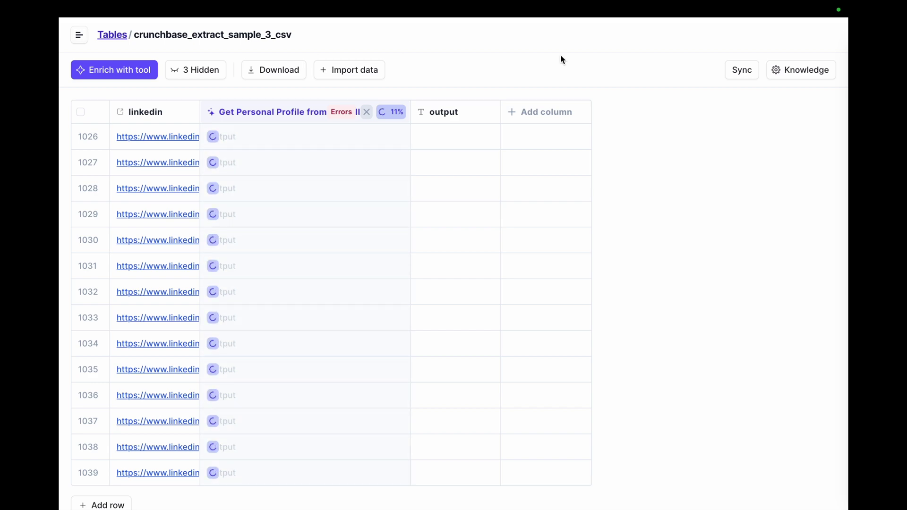
# Open the Get Personal Profile from LinkedIn tool and check its knowledge settings.
pyautogui.moveTo(458, 2)
pyautogui.hotkey('ctrl', 'Right')
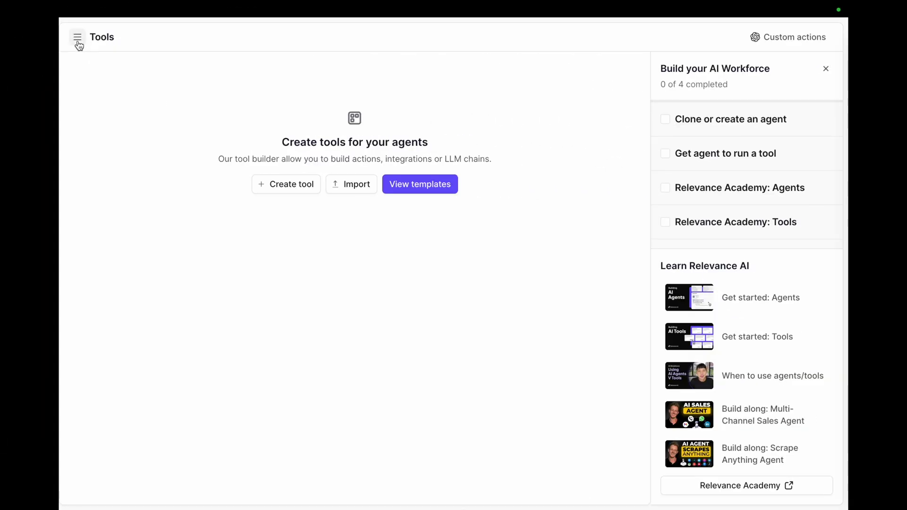
pyautogui.moveTo(79, 45)
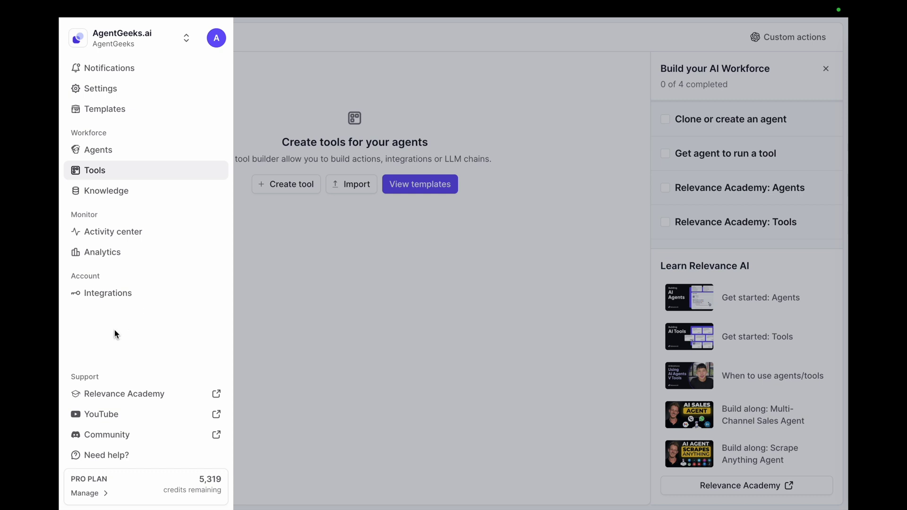
pyautogui.click(116, 175)
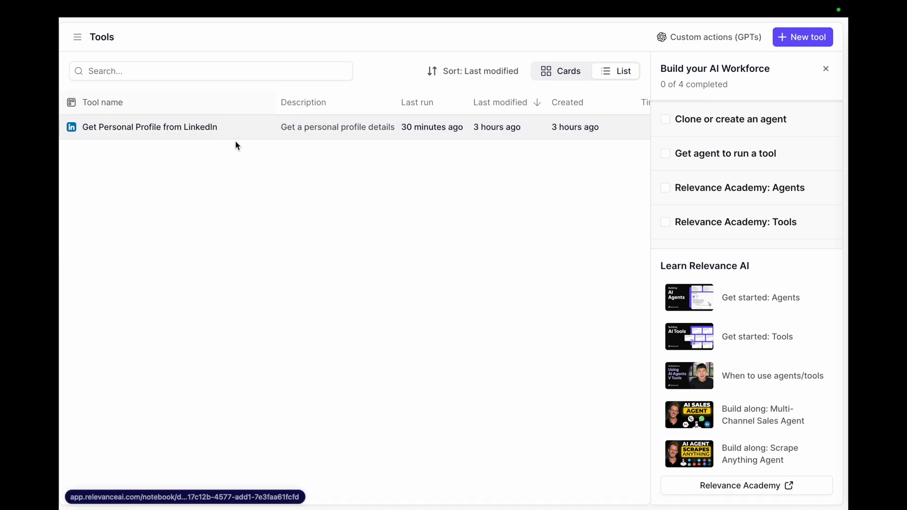
pyautogui.click(234, 126)
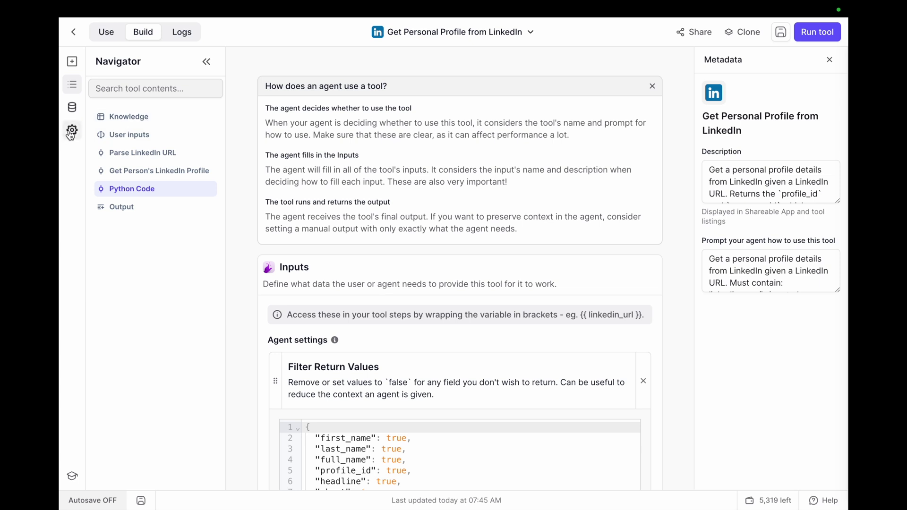
pyautogui.click(72, 111)
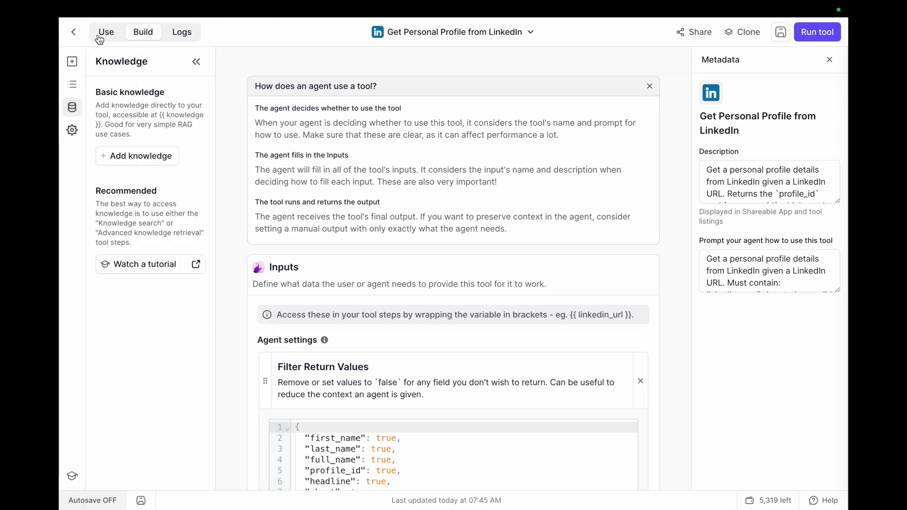
pyautogui.click(73, 31)
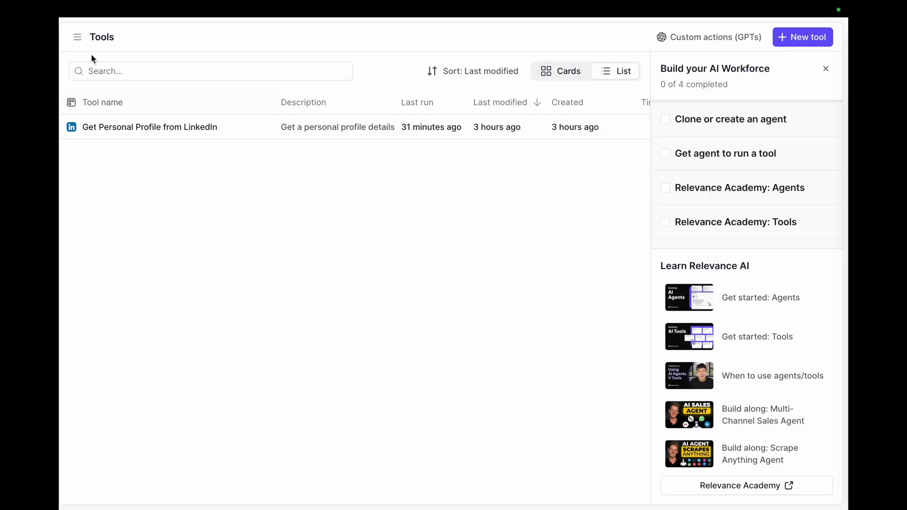
# Navigate through the sidebar's Agents section to the Knowledge tables list.
pyautogui.click(75, 40)
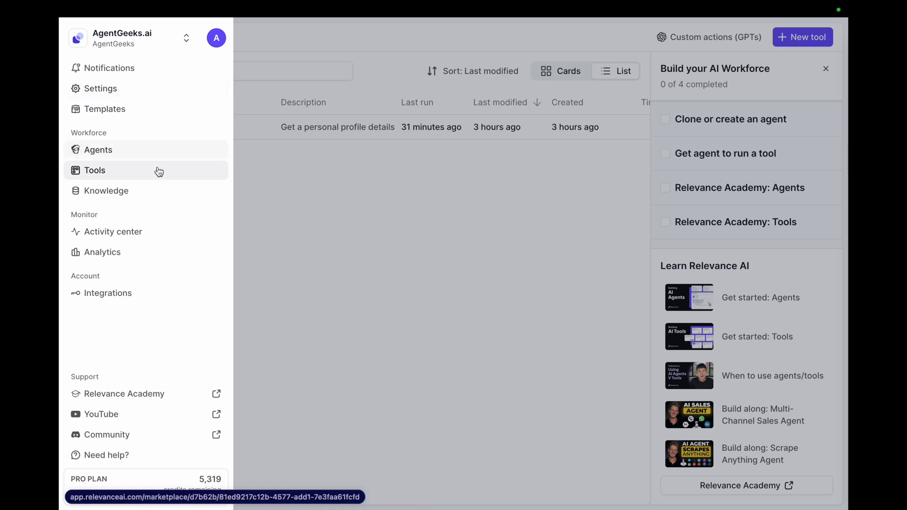
pyautogui.click(131, 156)
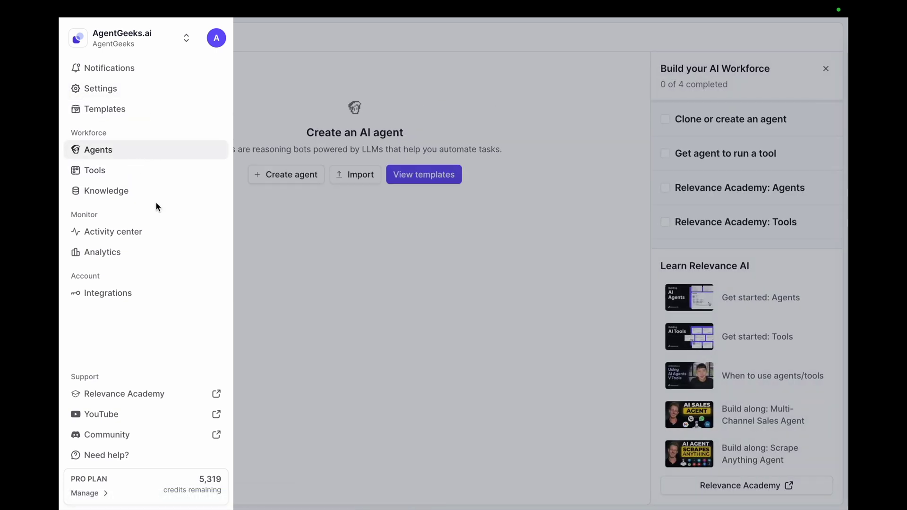
pyautogui.click(141, 196)
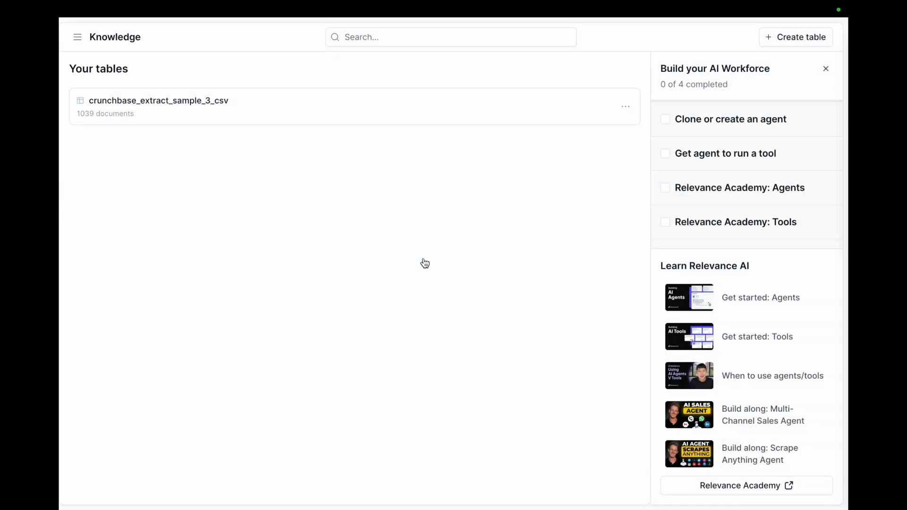
# Open the crunchbase_extract_sample_3_csv table and scroll through its first page of enriched rows.
pyautogui.click(163, 106)
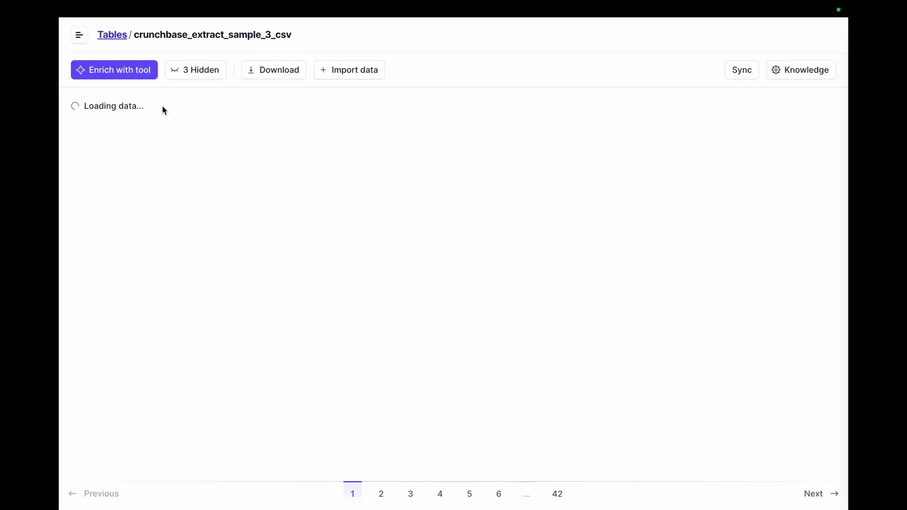
pyautogui.moveTo(65, 73)
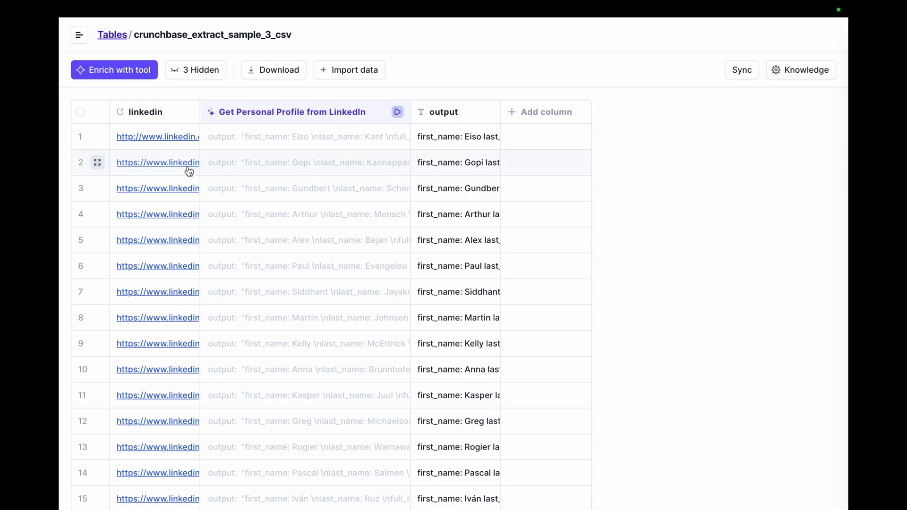
pyautogui.scroll(-6, 407, 399)
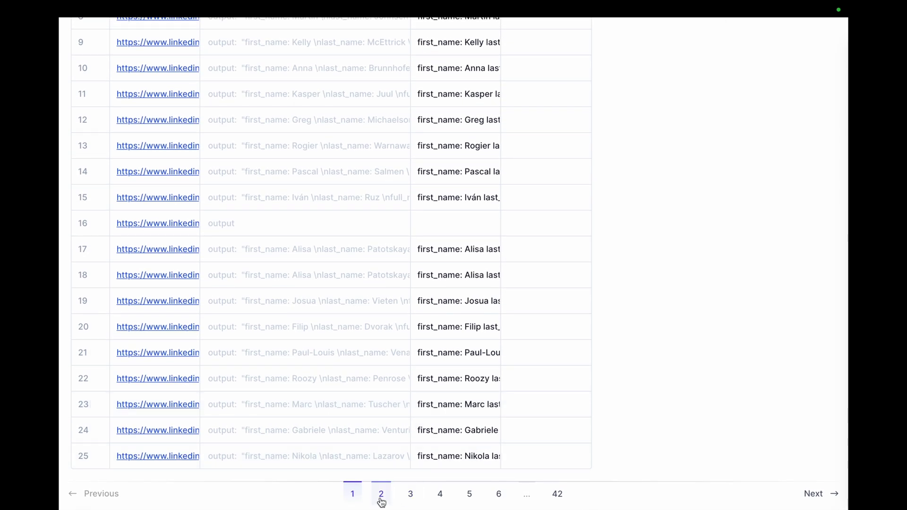
pyautogui.scroll(6, 205, 134)
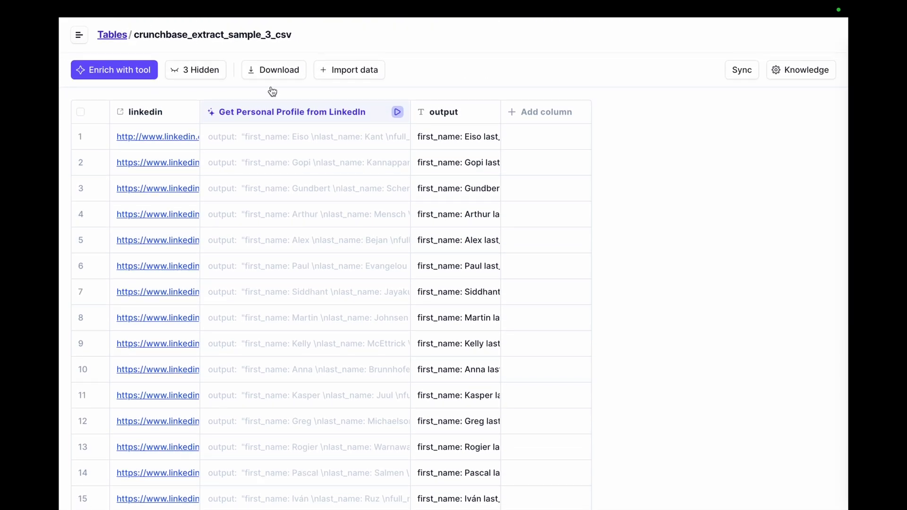
pyautogui.scroll(-6, 414, 318)
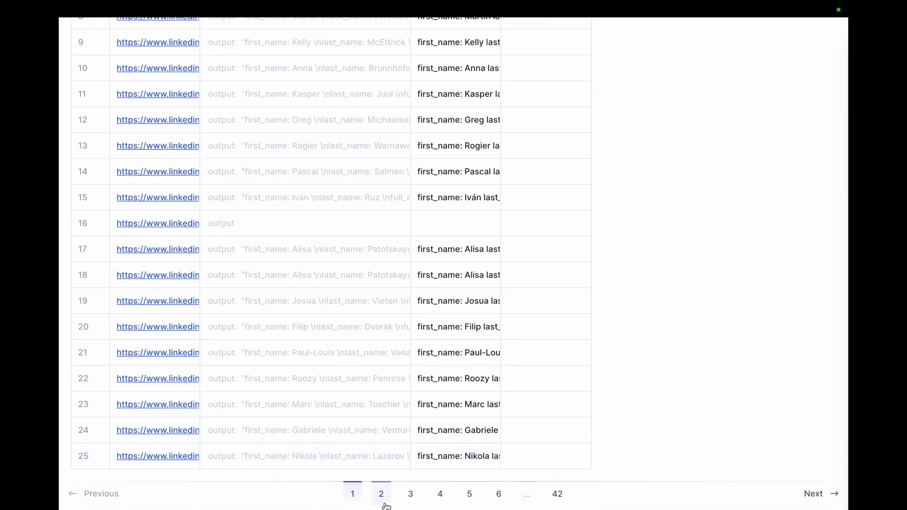
# Review the enriched LinkedIn profile output on pages 2 and 3 of the table.
pyautogui.click(382, 494)
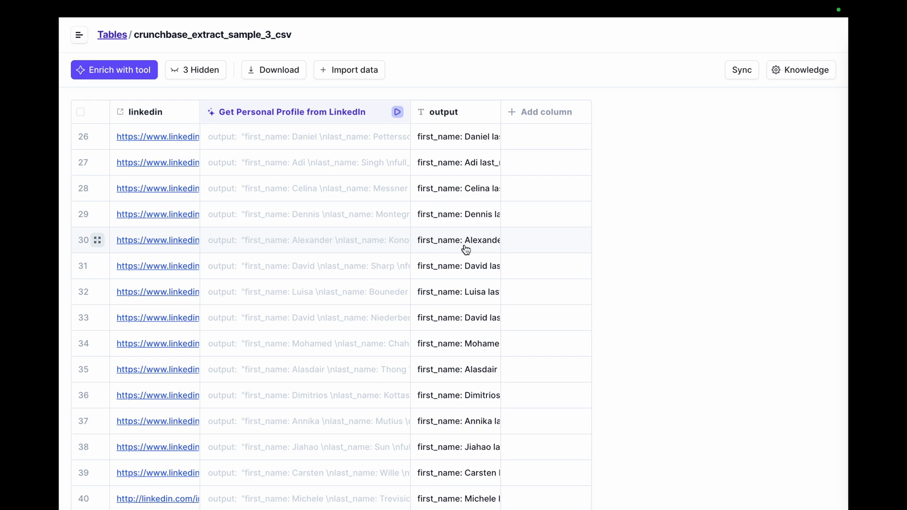
pyautogui.scroll(-6, 466, 250)
pyautogui.click(410, 494)
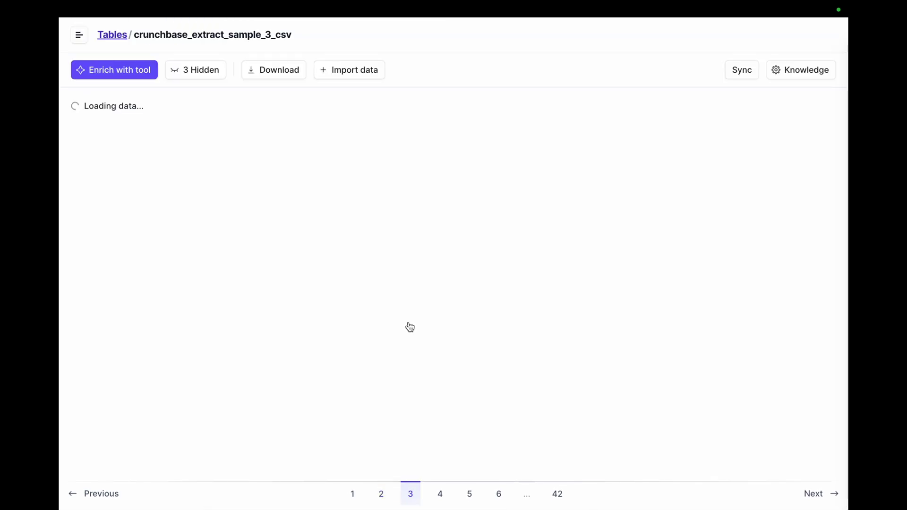
pyautogui.scroll(-6, 397, 237)
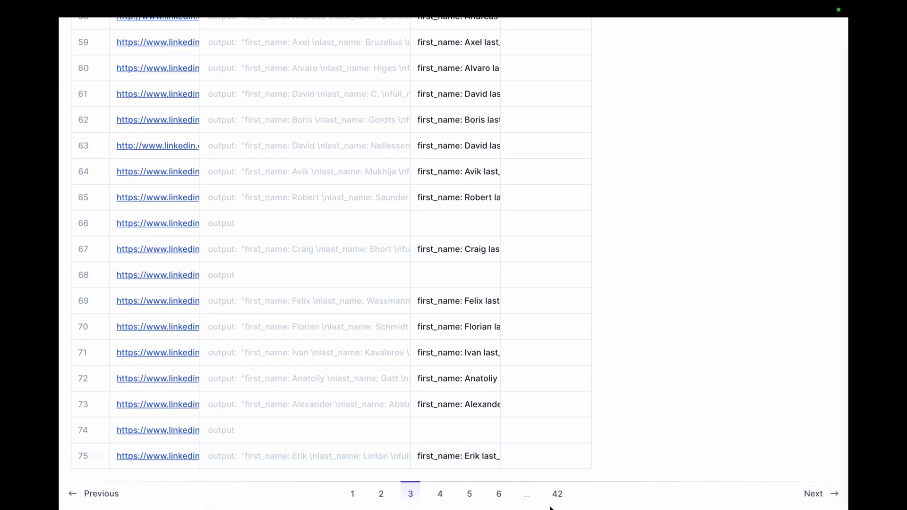
# Check the final rows on the last page, 42, and bring up the Standard CSV download options.
pyautogui.click(558, 495)
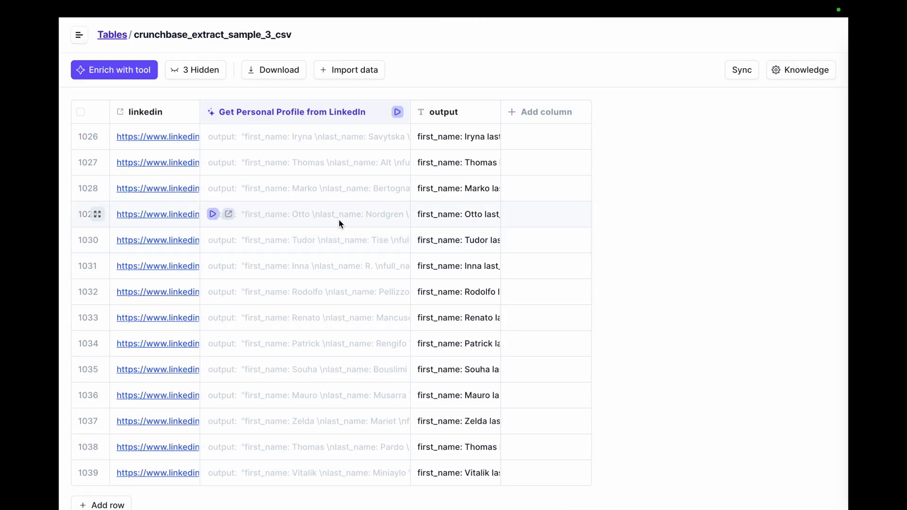
pyautogui.scroll(-3, 339, 223)
pyautogui.scroll(3, 339, 220)
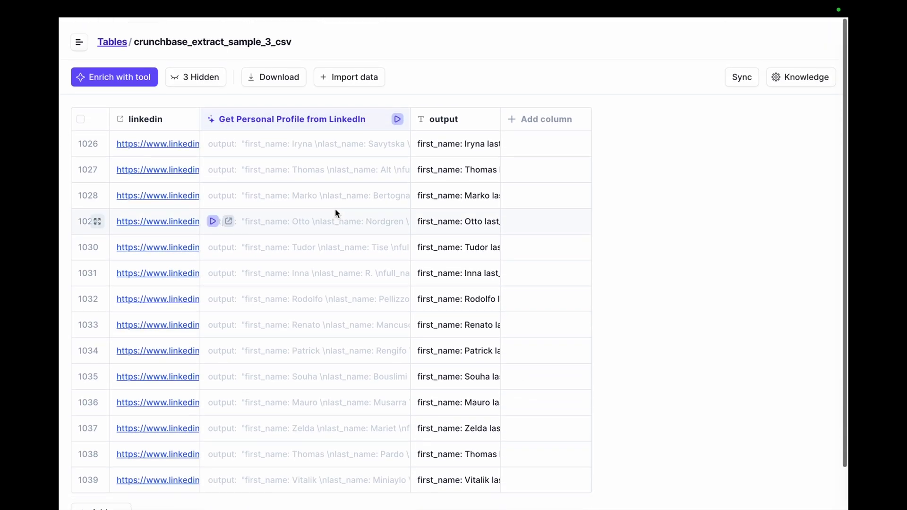
pyautogui.scroll(-1, 336, 209)
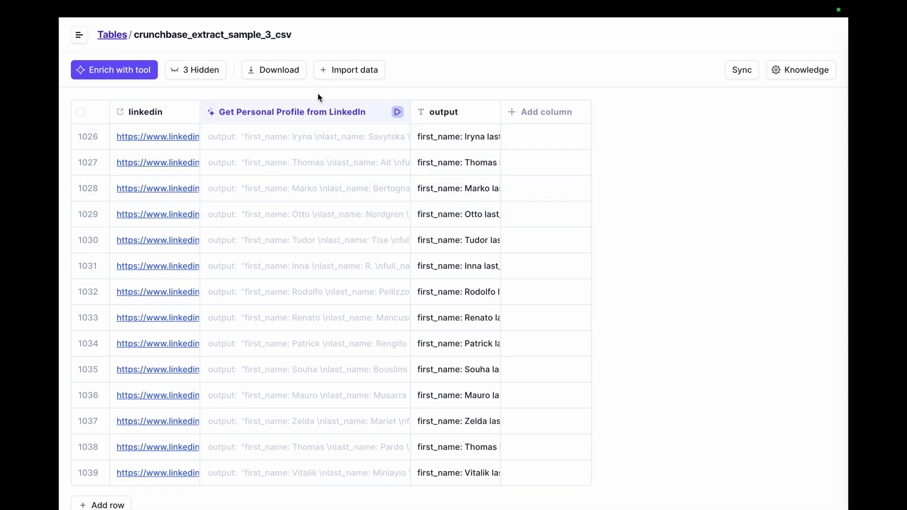
pyautogui.click(259, 74)
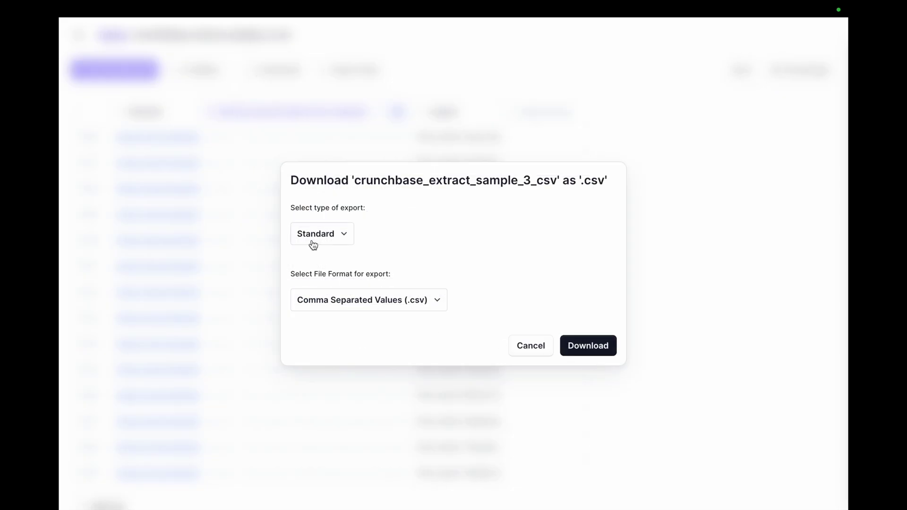
# Download the table as a .csv file, then open the Chrunchbase Extract spreadsheet by searching 'e Extra'.
pyautogui.click(587, 348)
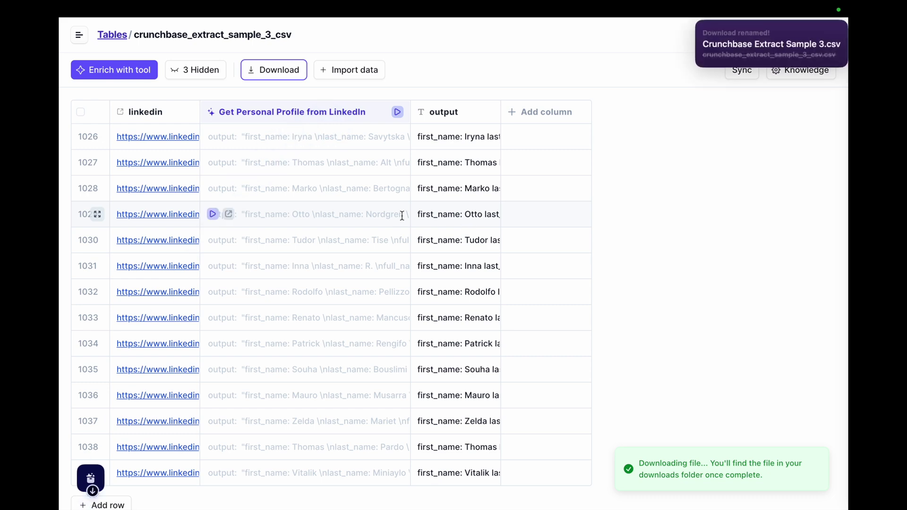
pyautogui.press('super+t')
pyautogui.write('e Ex')
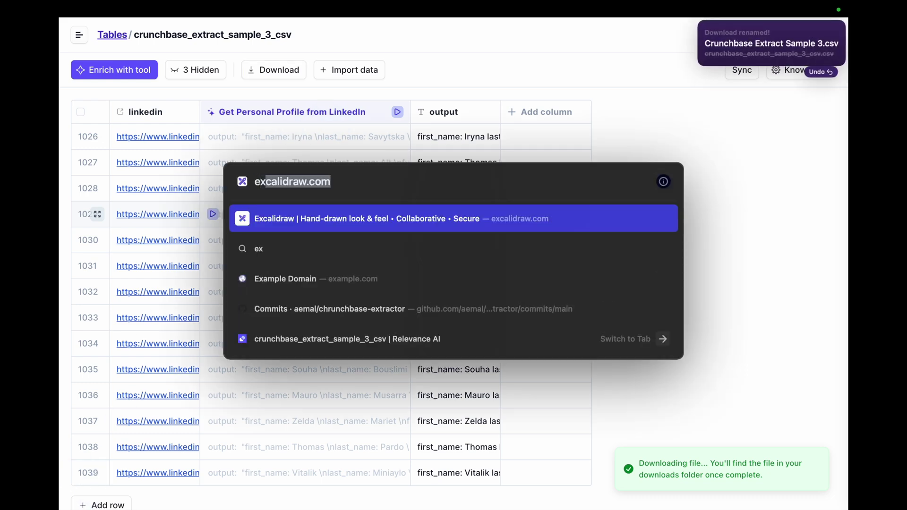
pyautogui.write('tra')
pyautogui.press('Return')
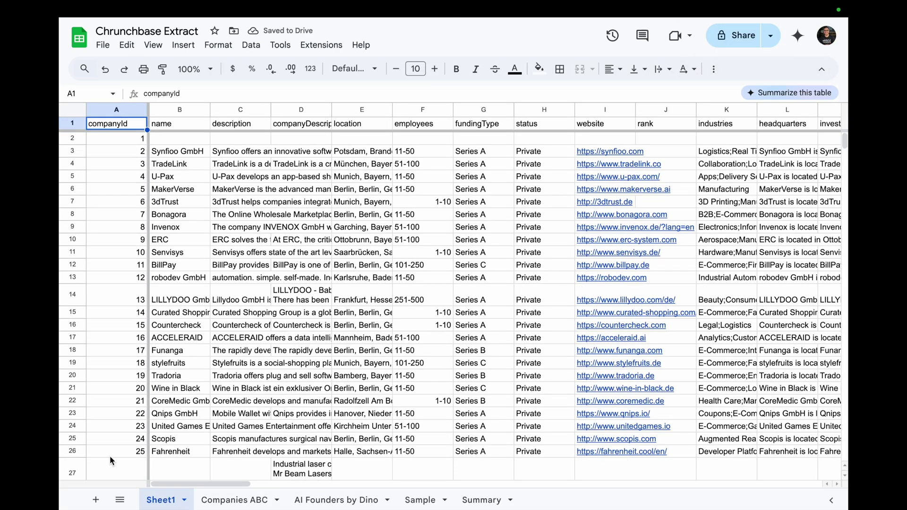
# Add a blank Sheet6 and upload Crunchbase Extract Sample 3.csv through File > Import.
pyautogui.click(95, 500)
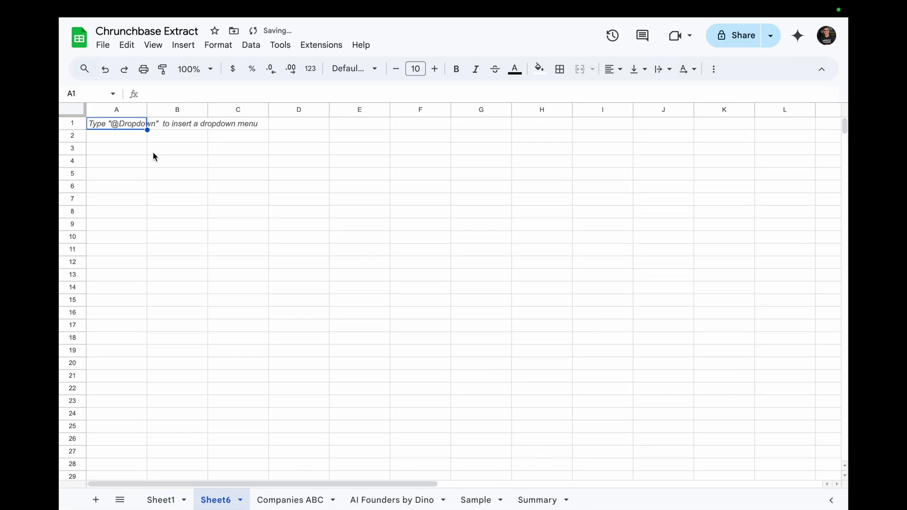
pyautogui.click(105, 46)
pyautogui.click(124, 103)
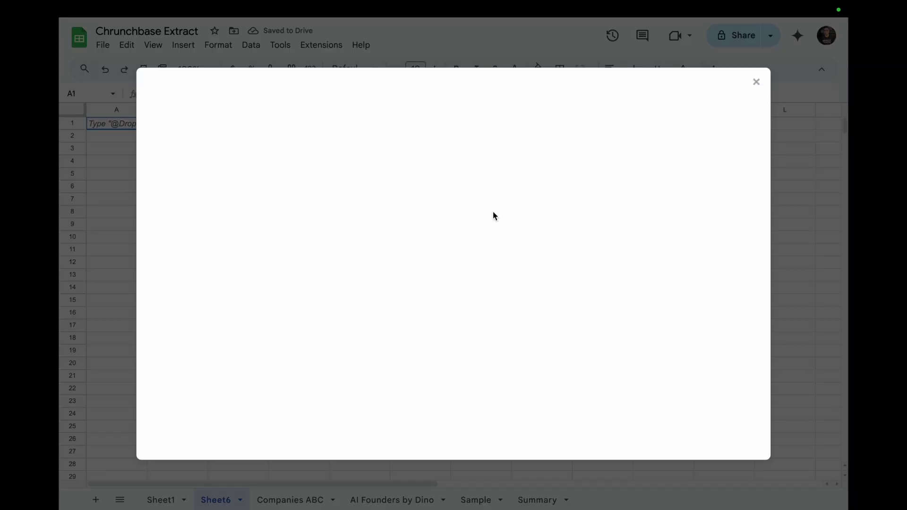
pyautogui.click(362, 128)
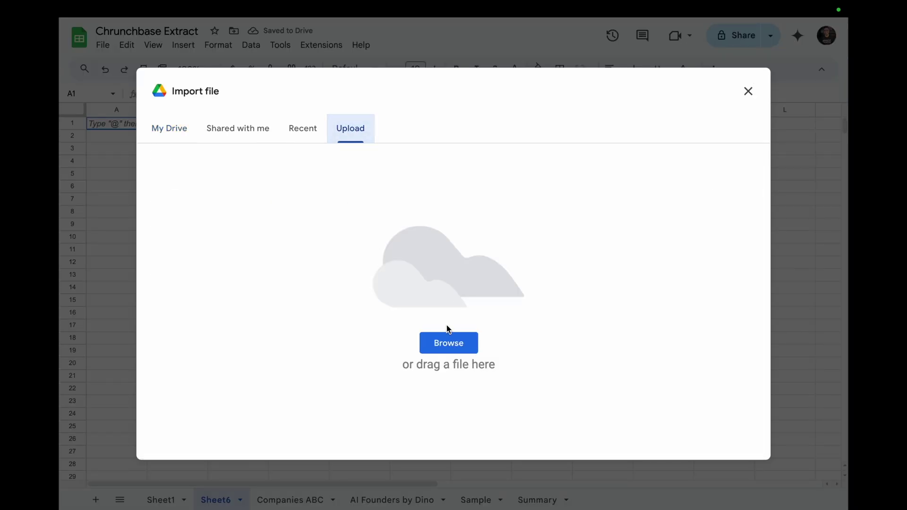
pyautogui.click(447, 344)
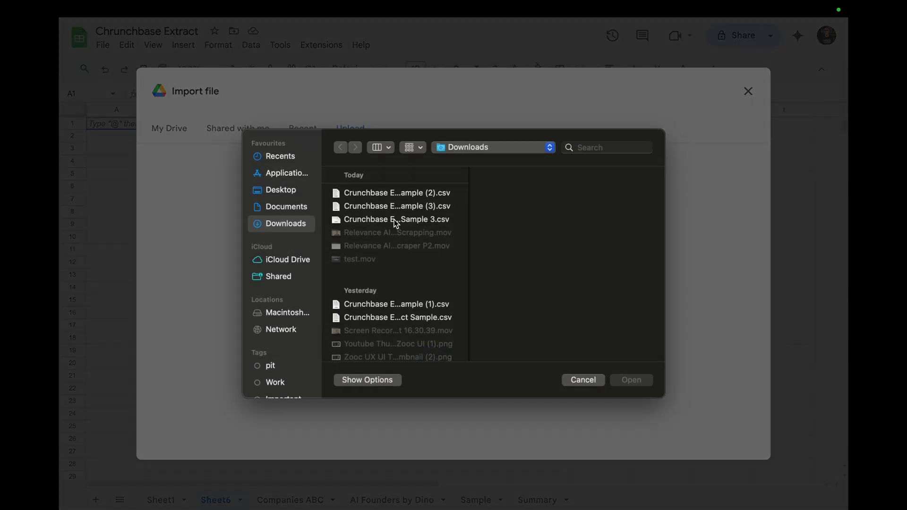
pyautogui.click(401, 207)
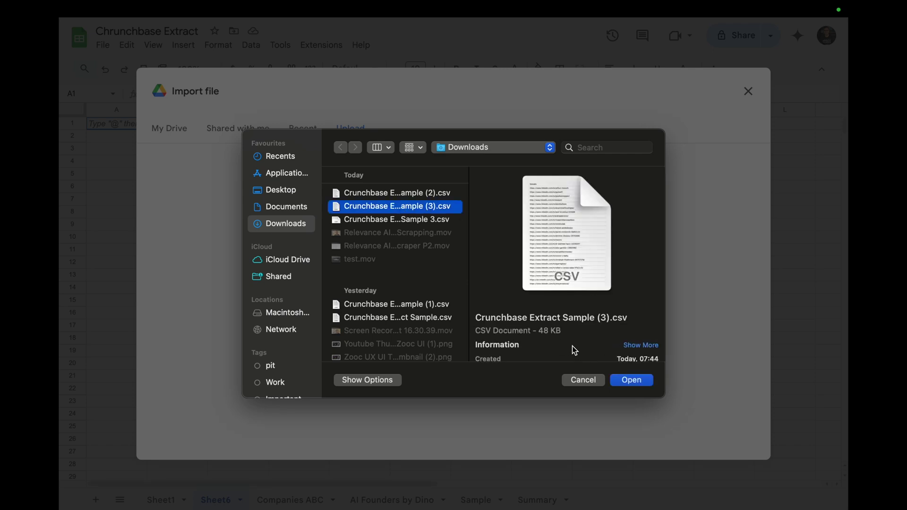
pyautogui.scroll(-3, 610, 319)
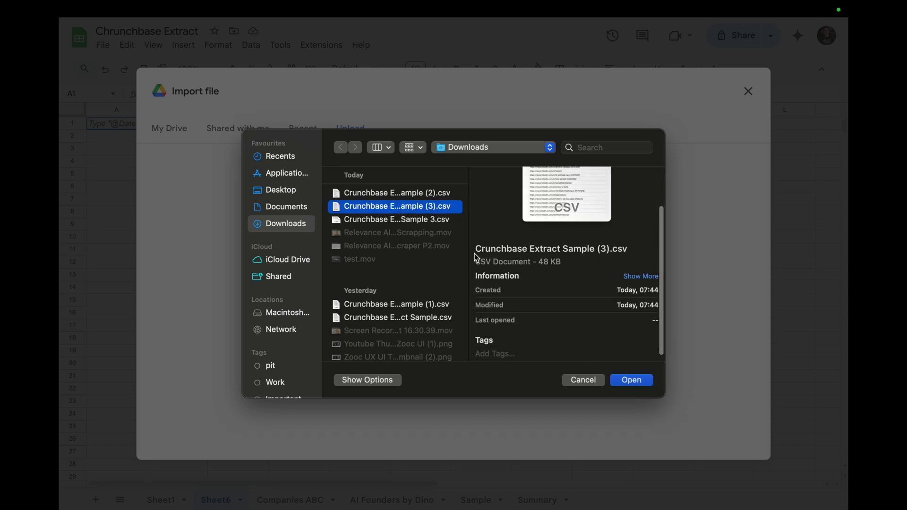
pyautogui.click(438, 220)
pyautogui.scroll(-3, 589, 320)
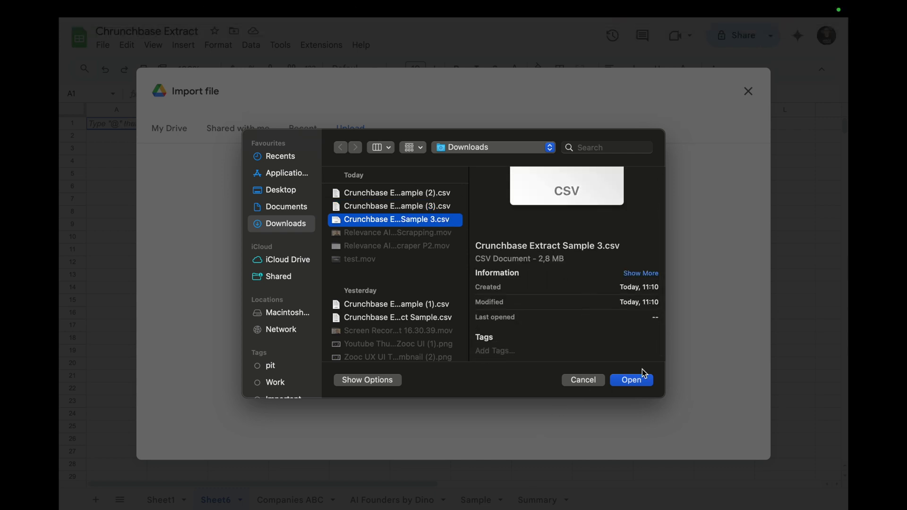
pyautogui.click(632, 381)
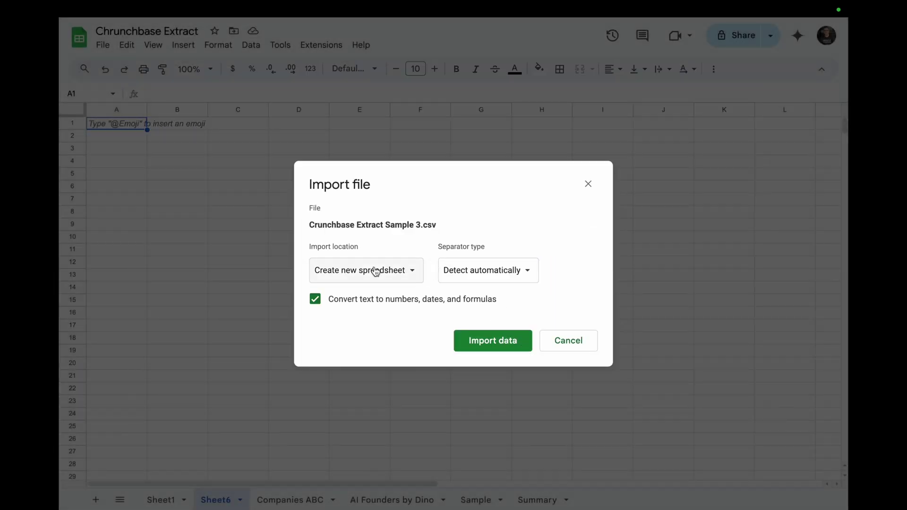
# Set the import location to Replace current sheet and import the CSV data.
pyautogui.click(376, 272)
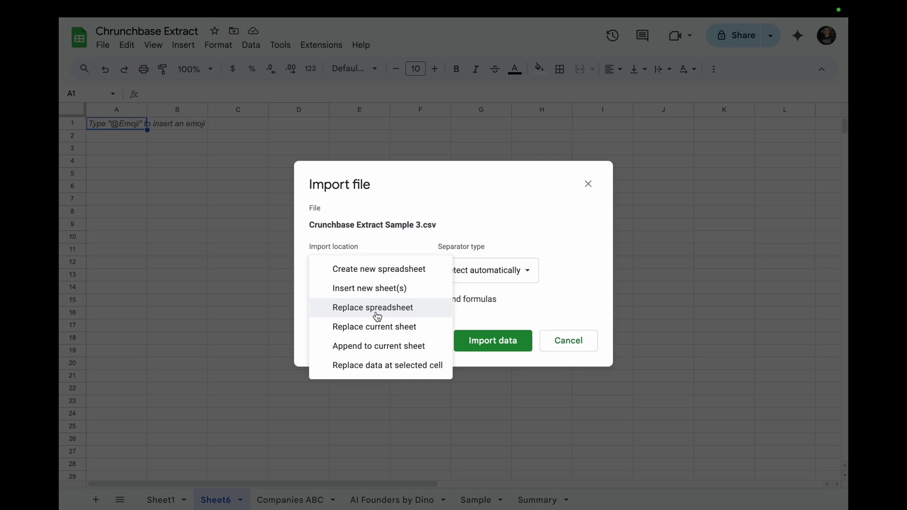
pyautogui.click(368, 335)
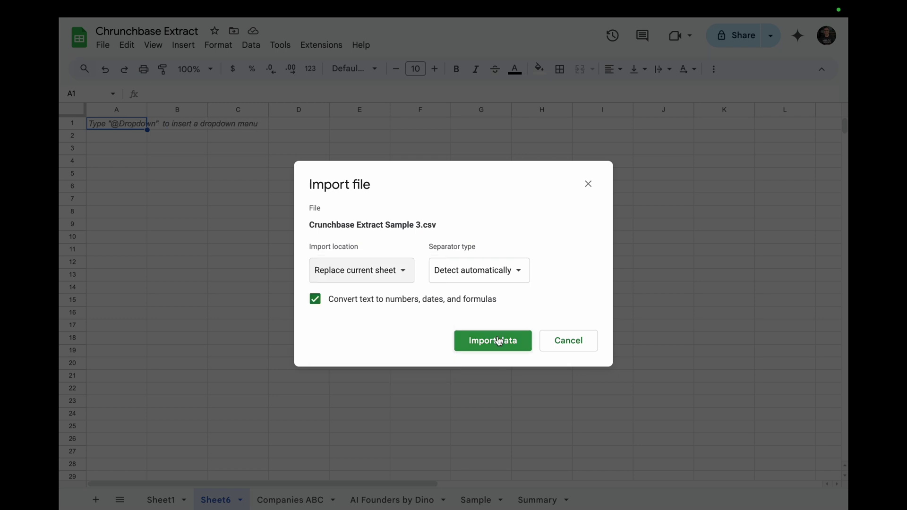
pyautogui.click(488, 345)
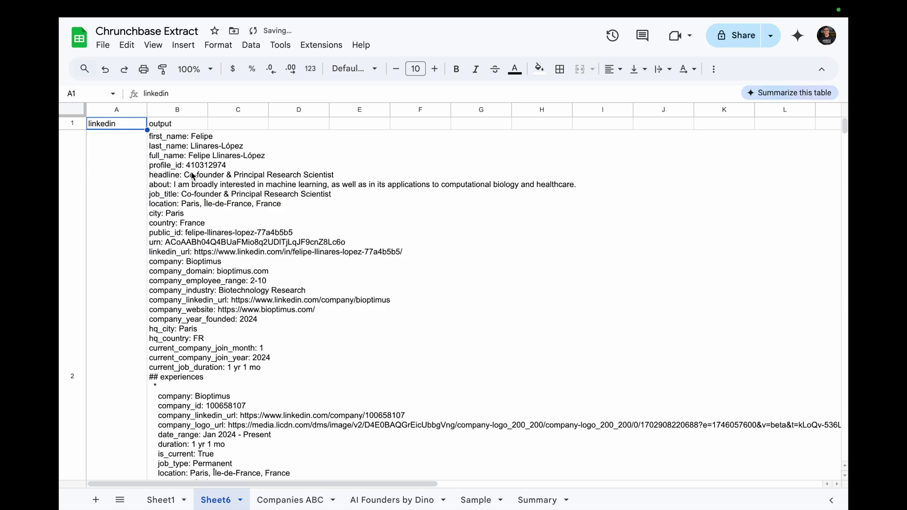
# Give every row one short uniform height and every column the same width.
pyautogui.click(118, 160)
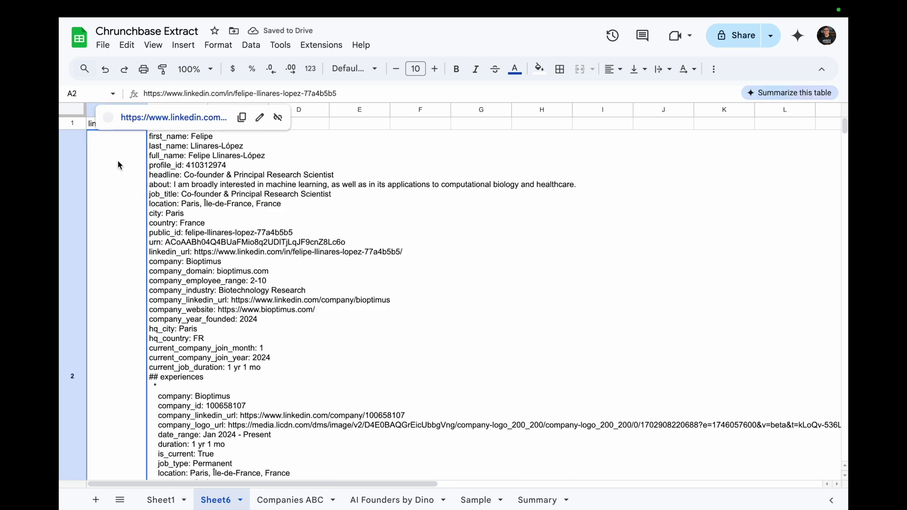
pyautogui.click(177, 437)
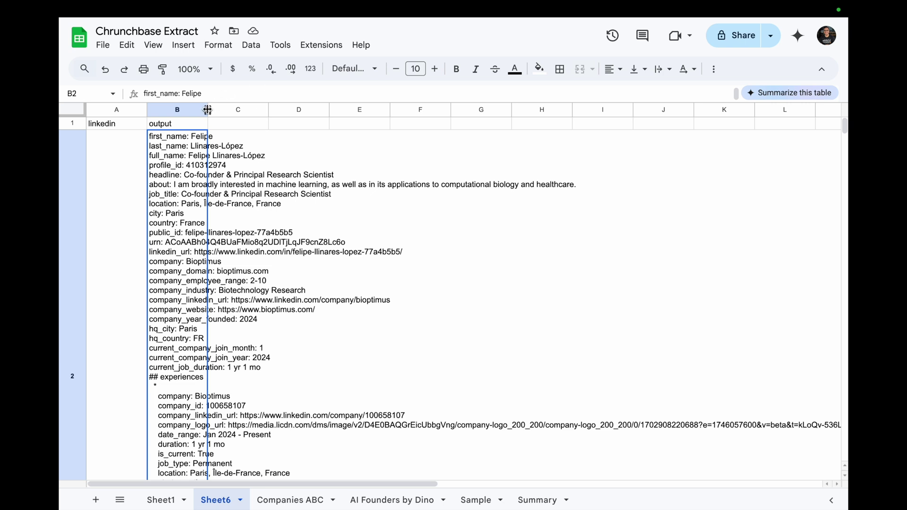
pyautogui.moveTo(208, 110); pyautogui.dragTo(215, 110)
pyautogui.click(72, 109)
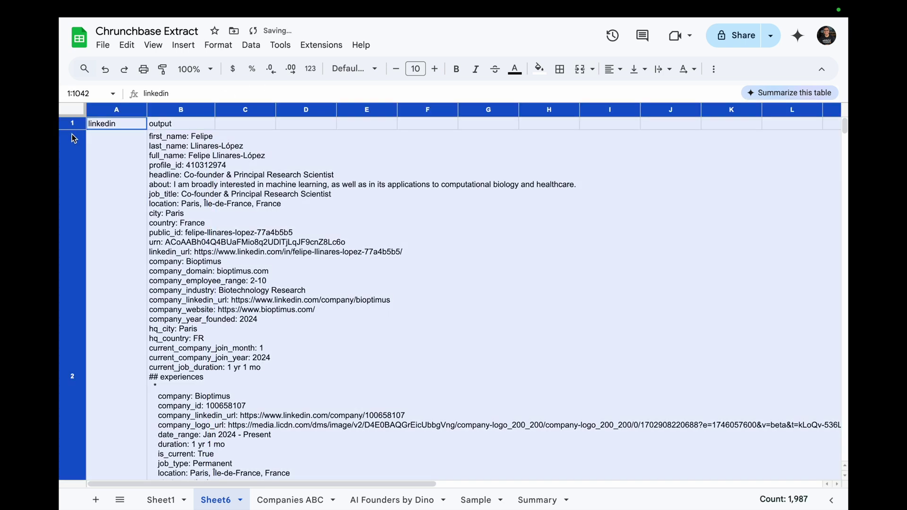
pyautogui.moveTo(71, 130); pyautogui.dragTo(72, 139)
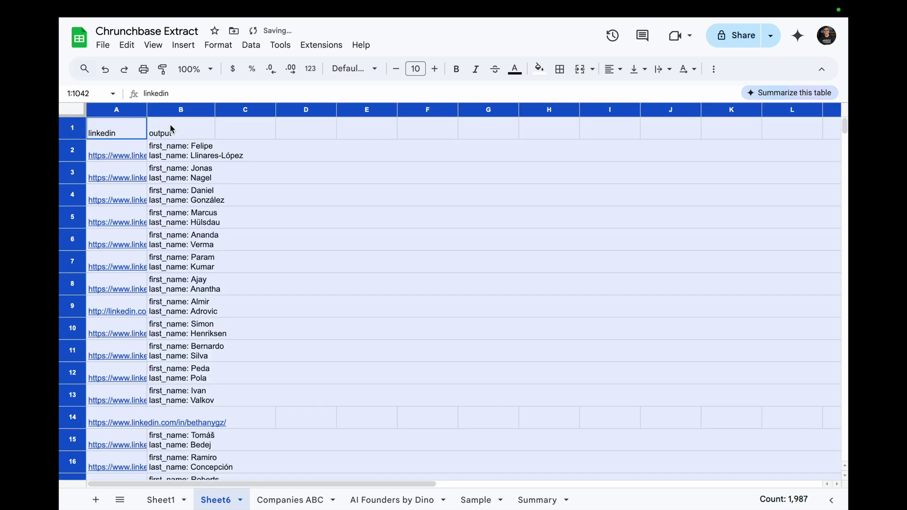
pyautogui.moveTo(215, 118); pyautogui.dragTo(480, 117)
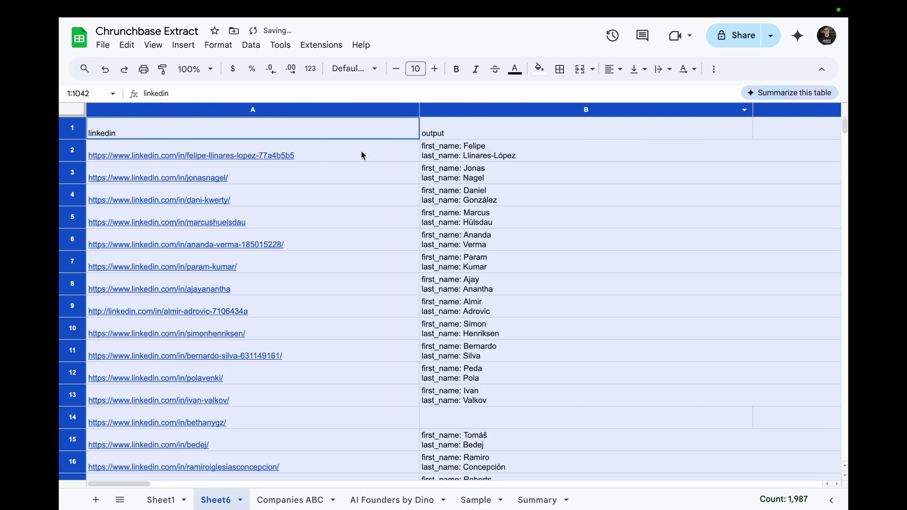
pyautogui.click(350, 168)
# Narrow the linkedin and output columns and set the output column's text wrapping to Clip.
pyautogui.moveTo(419, 110); pyautogui.dragTo(180, 110)
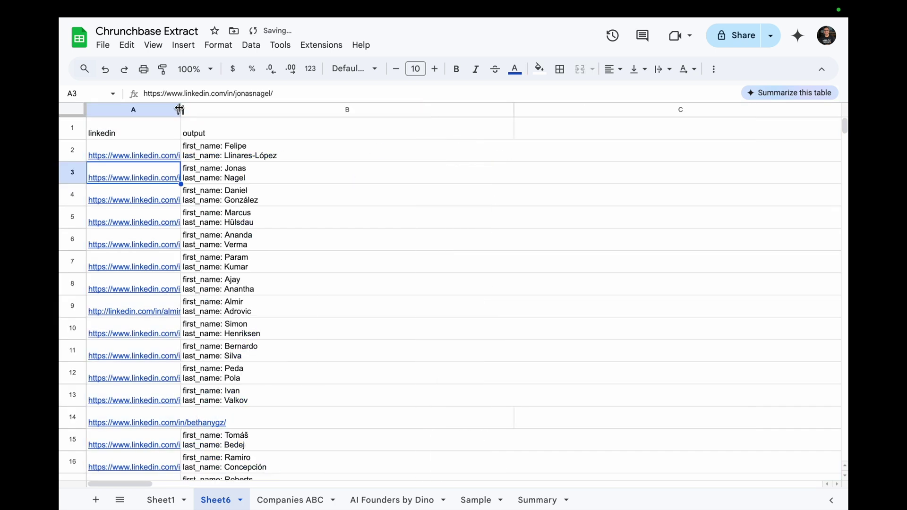
pyautogui.moveTo(514, 110); pyautogui.dragTo(397, 110)
pyautogui.click(241, 109)
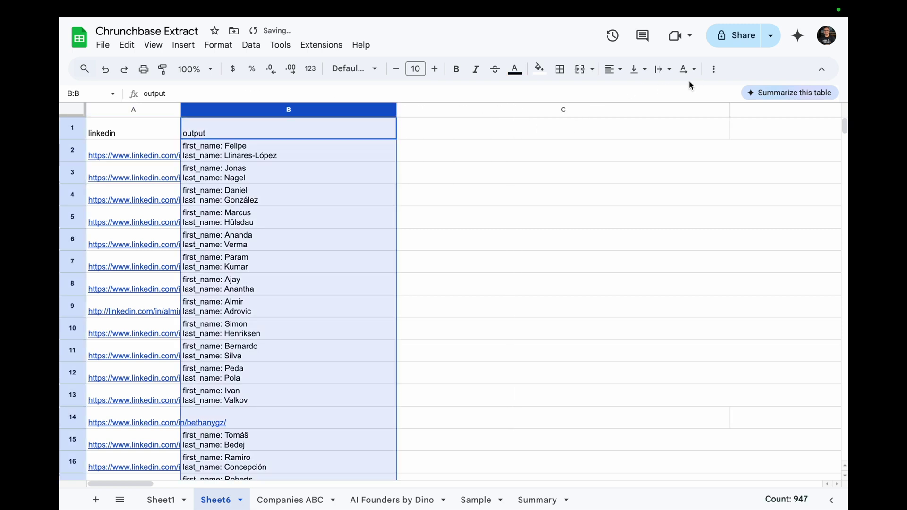
pyautogui.click(663, 69)
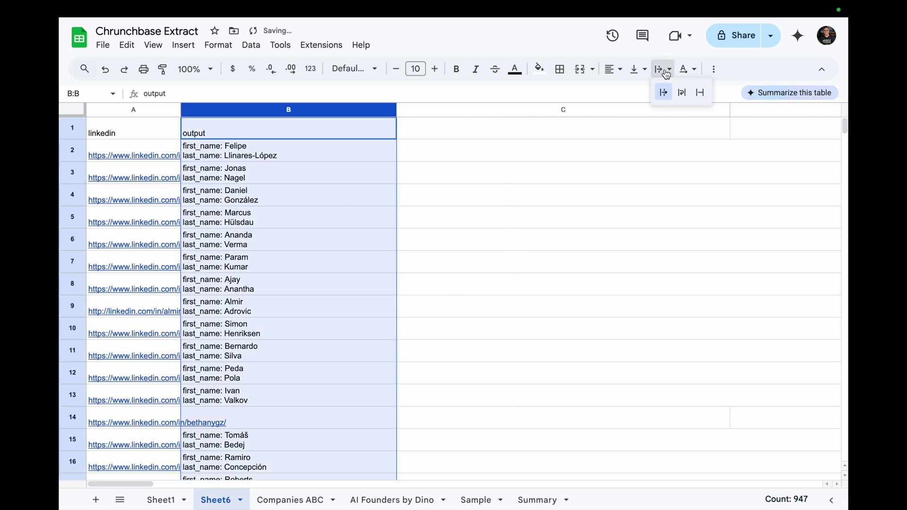
pyautogui.click(700, 92)
# Bold the linkedin and output header cells A1:B1.
pyautogui.moveTo(323, 189); pyautogui.dragTo(322, 185)
pyautogui.click(480, 304)
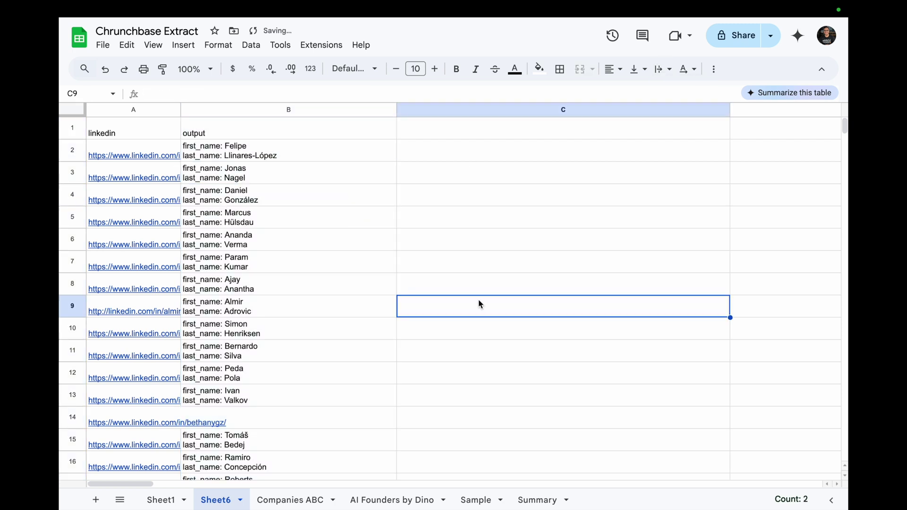
pyautogui.click(156, 108)
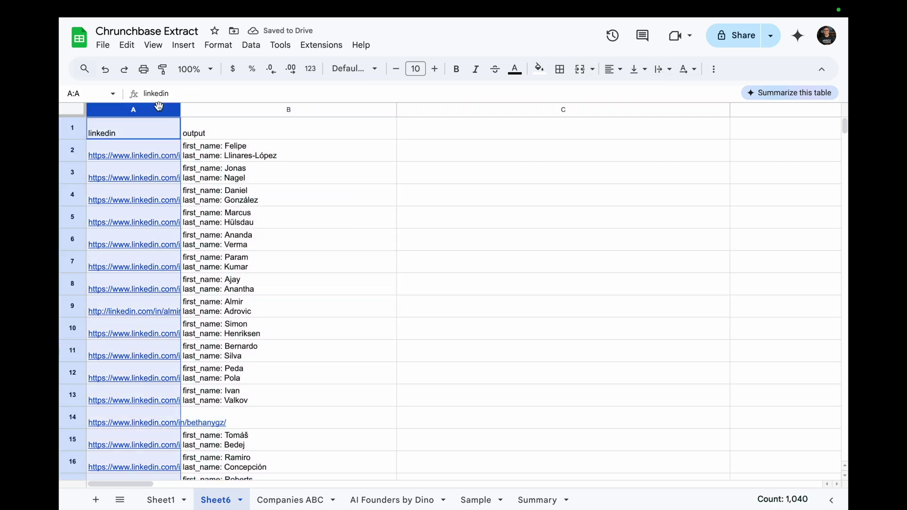
pyautogui.moveTo(120, 137); pyautogui.dragTo(207, 131)
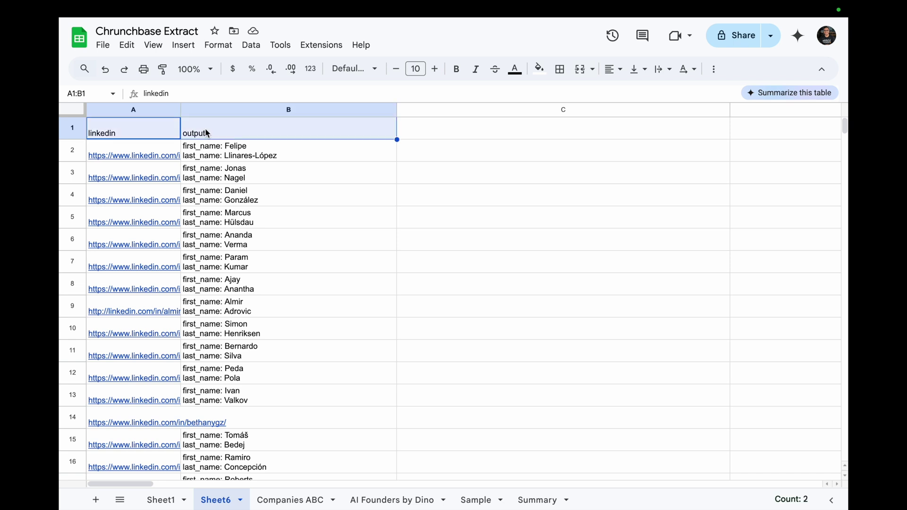
pyautogui.hotkey('ctrl', 'b')
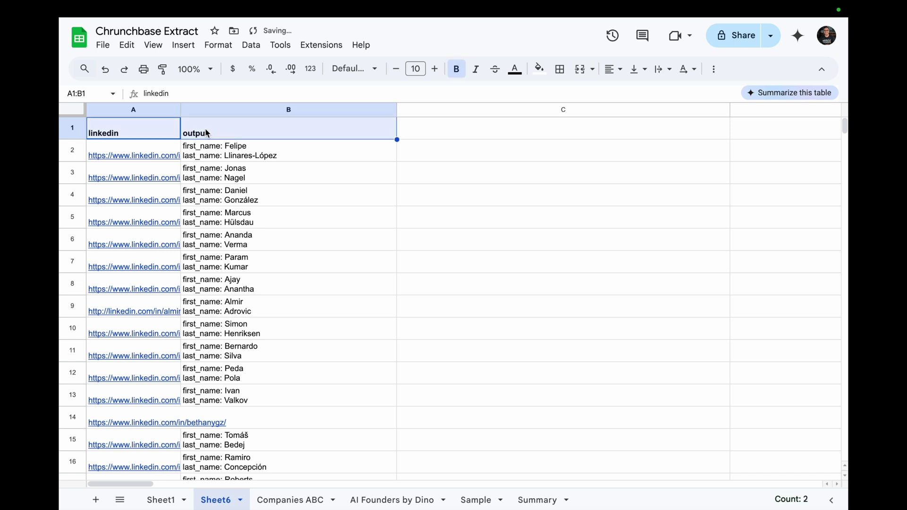
pyautogui.click(713, 69)
# Create a filter and hide rows with blank output, leaving 946 of 1,039 rows.
pyautogui.click(674, 94)
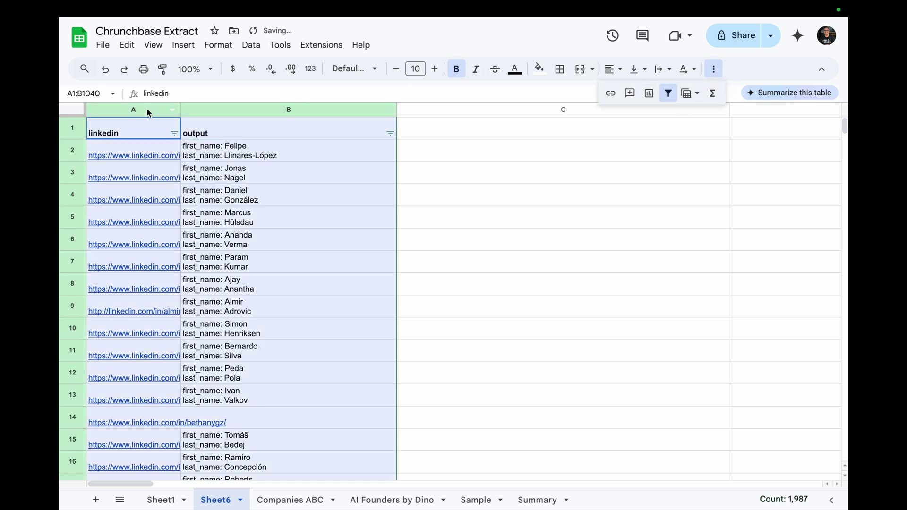
pyautogui.click(175, 133)
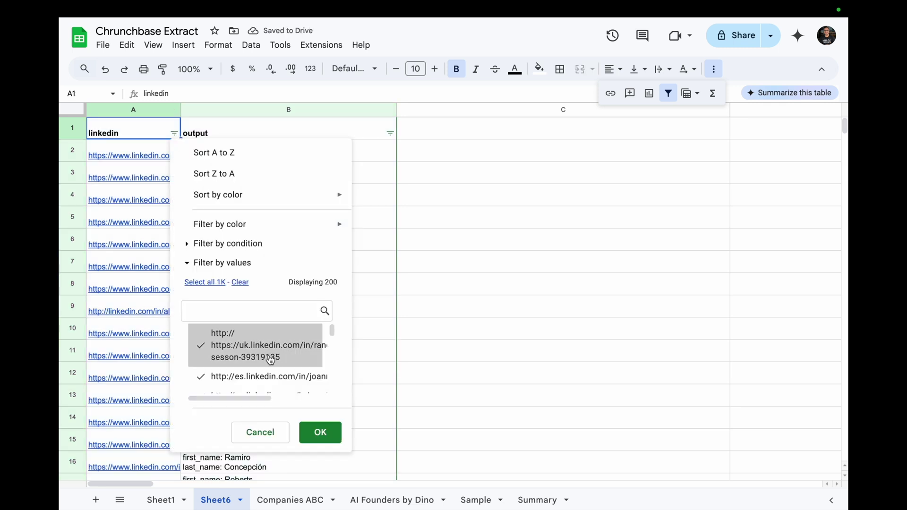
pyautogui.click(439, 307)
pyautogui.click(391, 134)
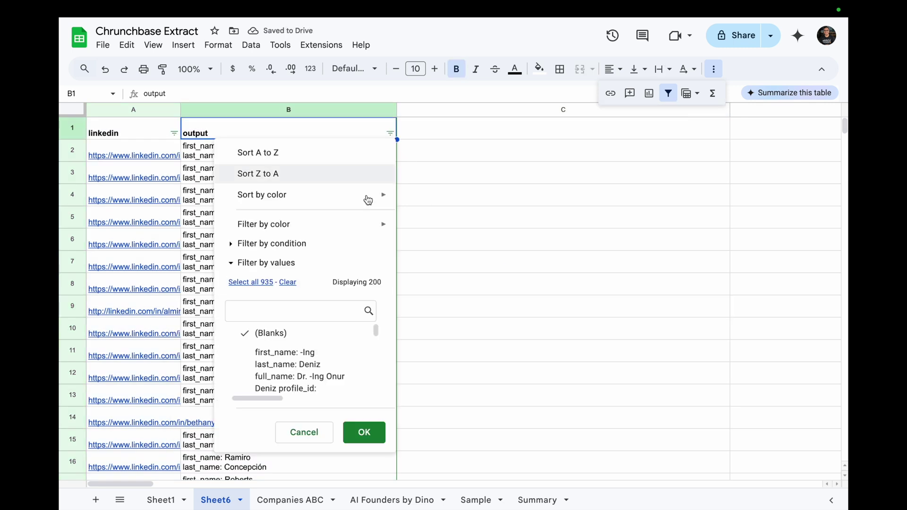
pyautogui.click(264, 333)
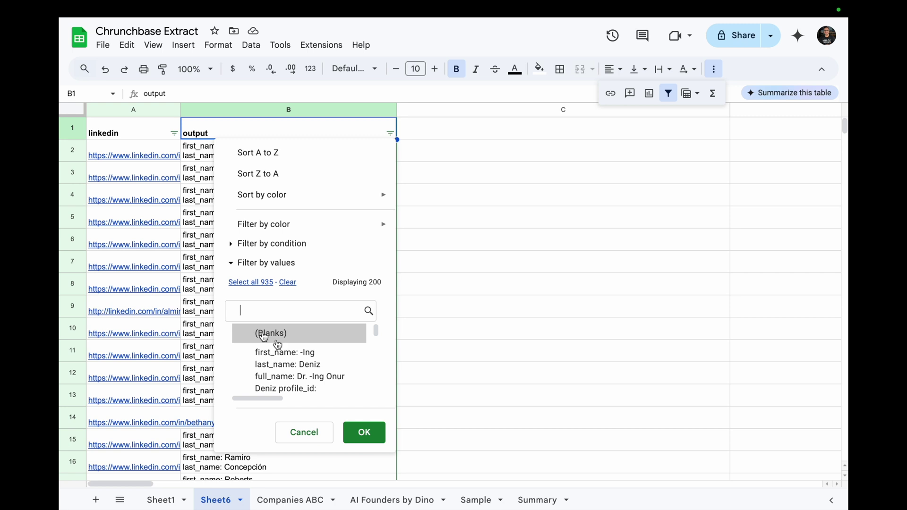
pyautogui.click(364, 433)
# Inspect the full profile text in output cells B215 and B261.
pyautogui.click(274, 107)
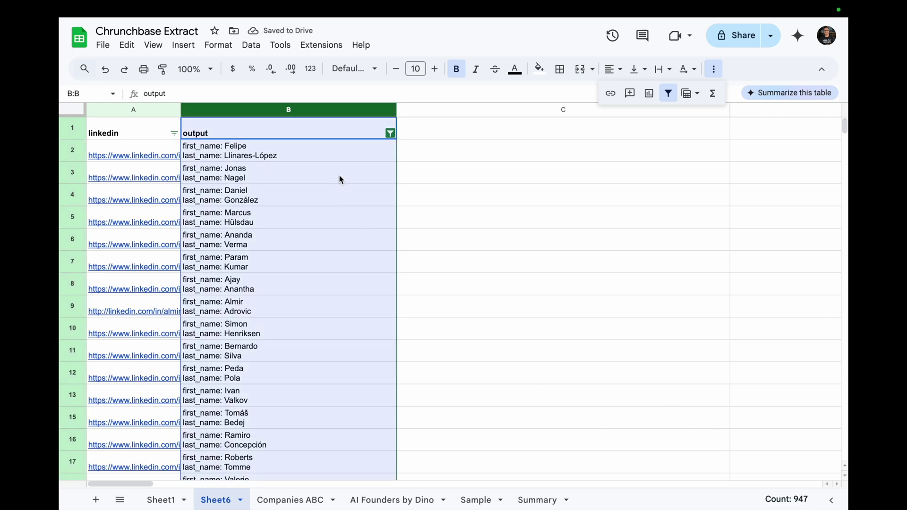
pyautogui.scroll(-20, 313, 327)
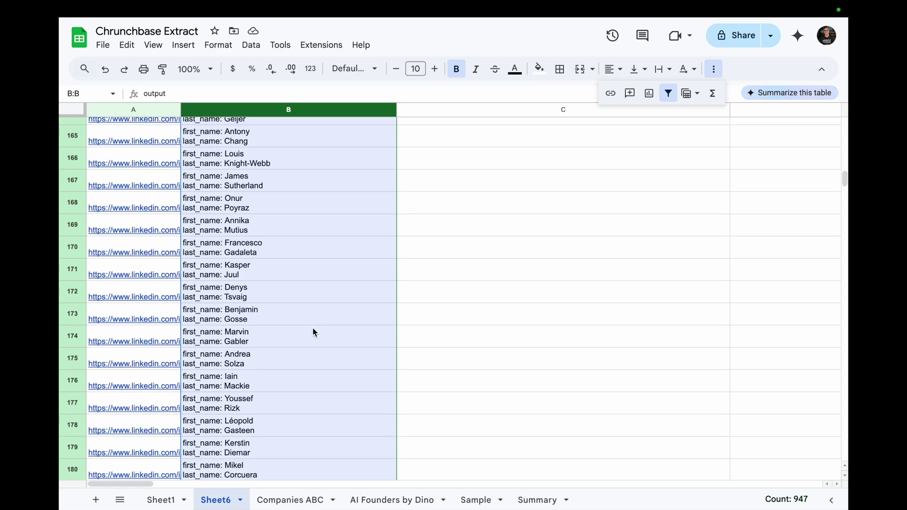
pyautogui.scroll(-10, 313, 331)
pyautogui.doubleClick(279, 258)
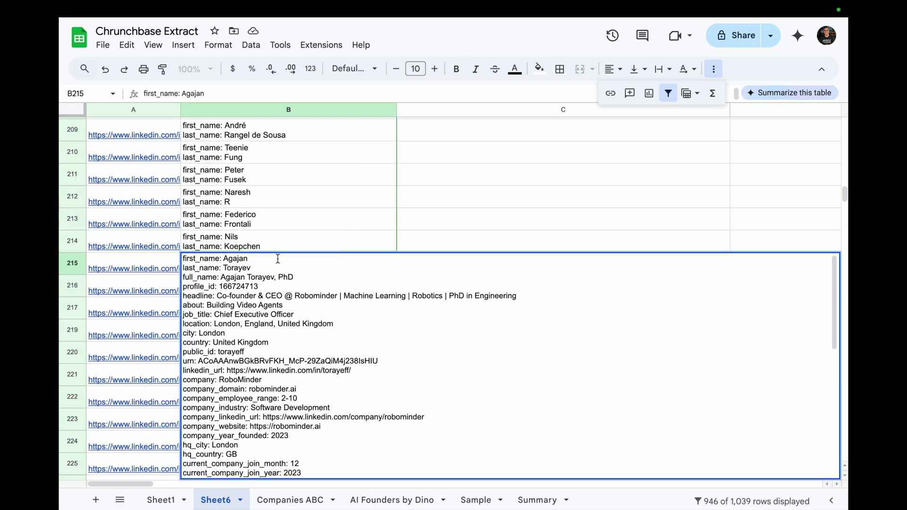
pyautogui.scroll(-10, 392, 411)
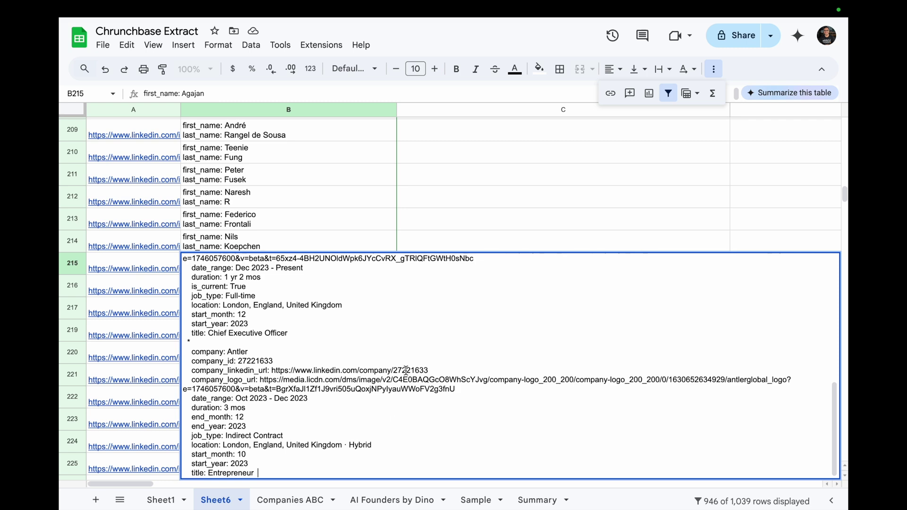
pyautogui.click(478, 226)
pyautogui.scroll(-15, 300, 327)
pyautogui.doubleClick(332, 267)
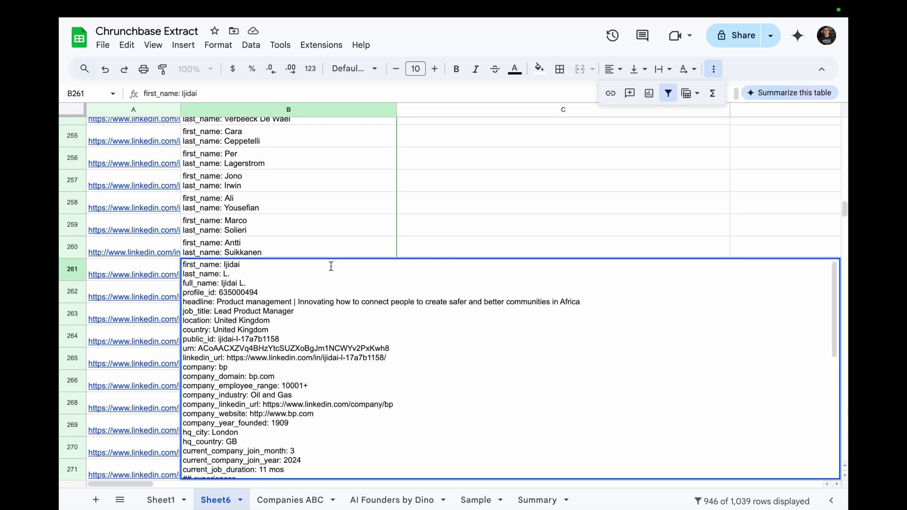
pyautogui.scroll(-10, 331, 350)
pyautogui.click(496, 187)
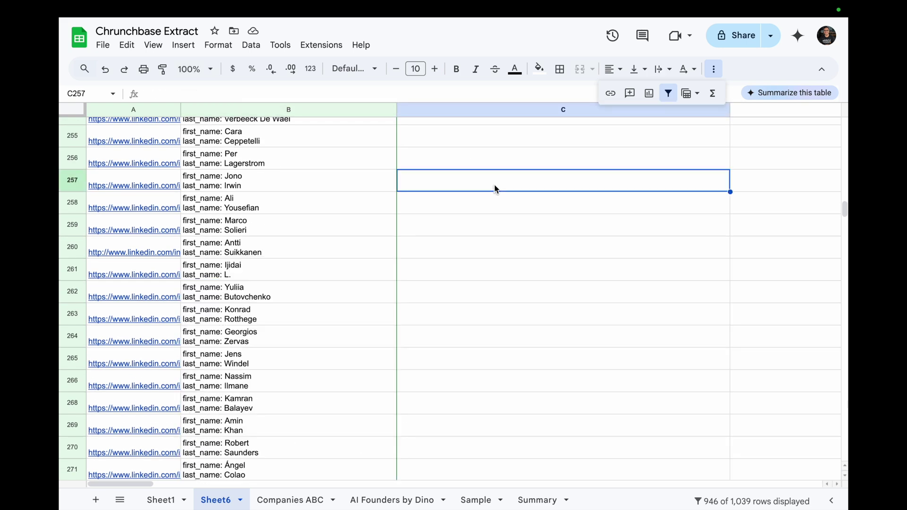
# Inspect output cells B311 and B473, then switch to the YouTube desktop.
pyautogui.scroll(-20, 344, 429)
pyautogui.doubleClick(282, 251)
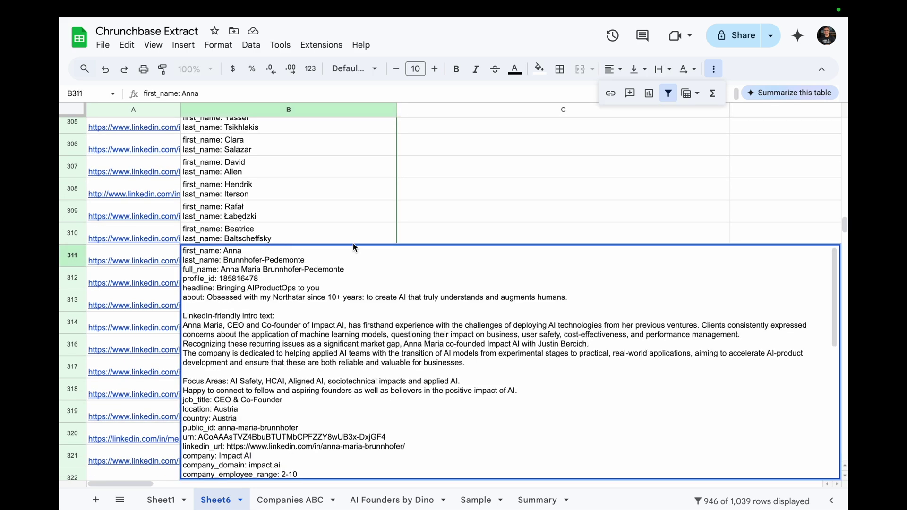
pyautogui.click(354, 243)
pyautogui.scroll(-20, 303, 338)
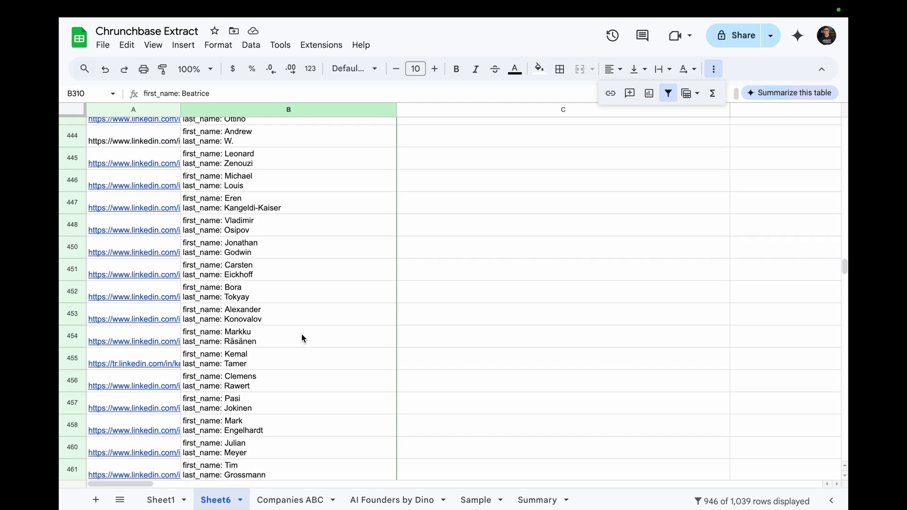
pyautogui.scroll(-7, 301, 334)
pyautogui.doubleClick(297, 272)
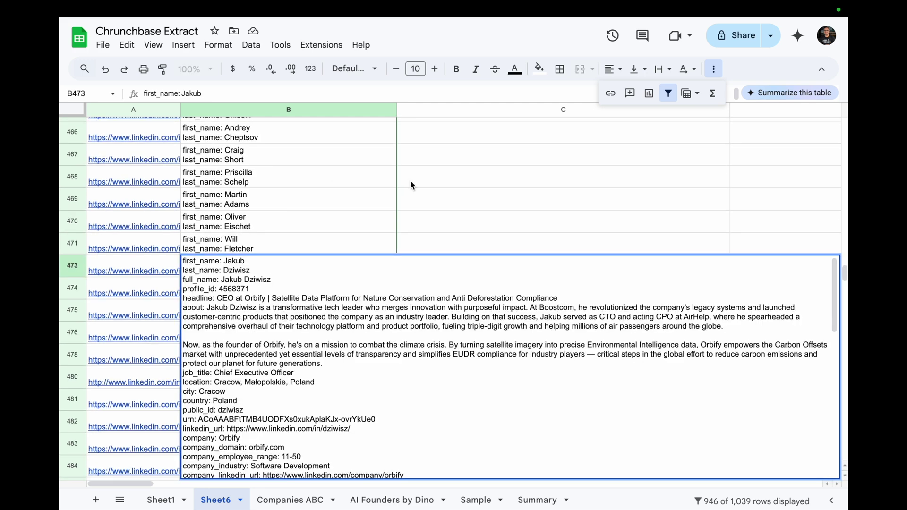
pyautogui.click(488, 208)
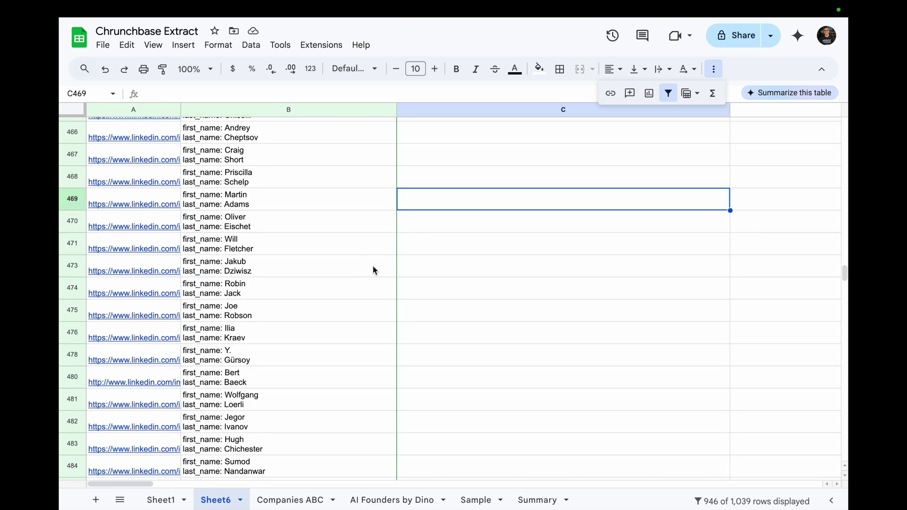
pyautogui.hotkey('ctrl', 'Right')
pyautogui.hotkey('ctrl', 'Right')
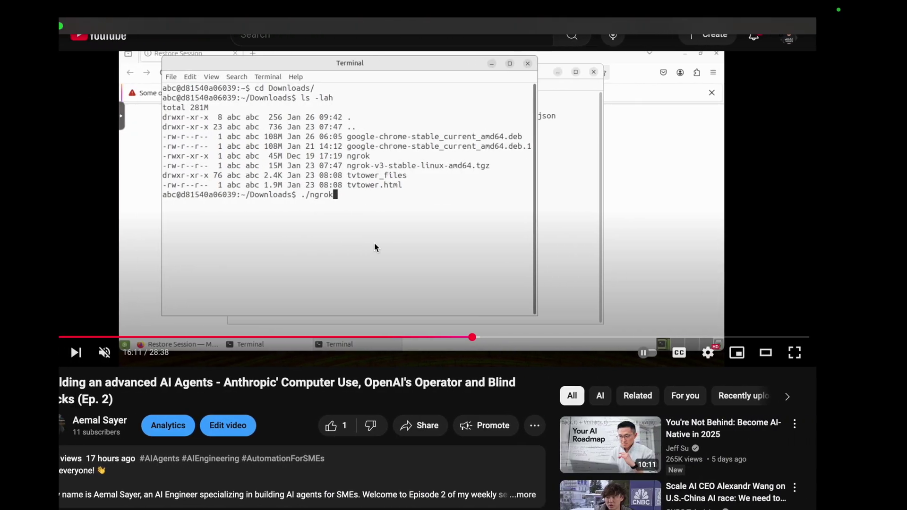
# Switch back to the desktop showing the filtered Sheet6 of the Chrunchbase Extract spreadsheet.
pyautogui.hotkey('ctrl', 'Left')
pyautogui.hotkey('ctrl', 'Left')
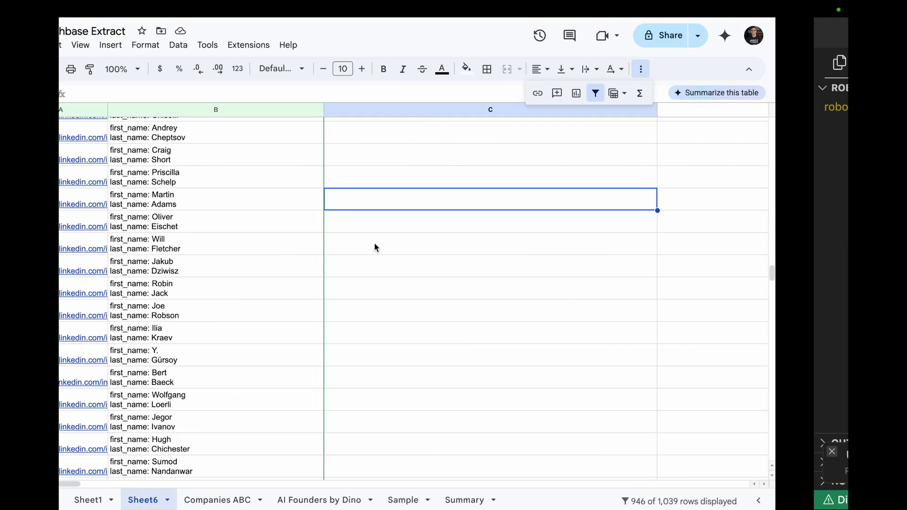